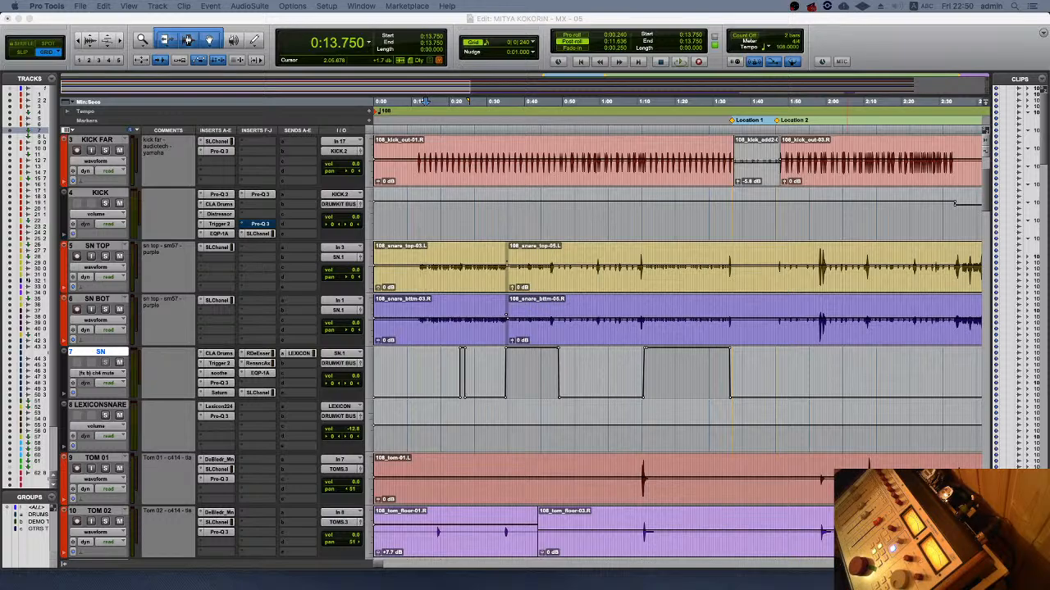
- Play the drum tracks from 0:13.750, stop, and place the playback cursor at 0:38.750
{"action": "key", "text": "space"}
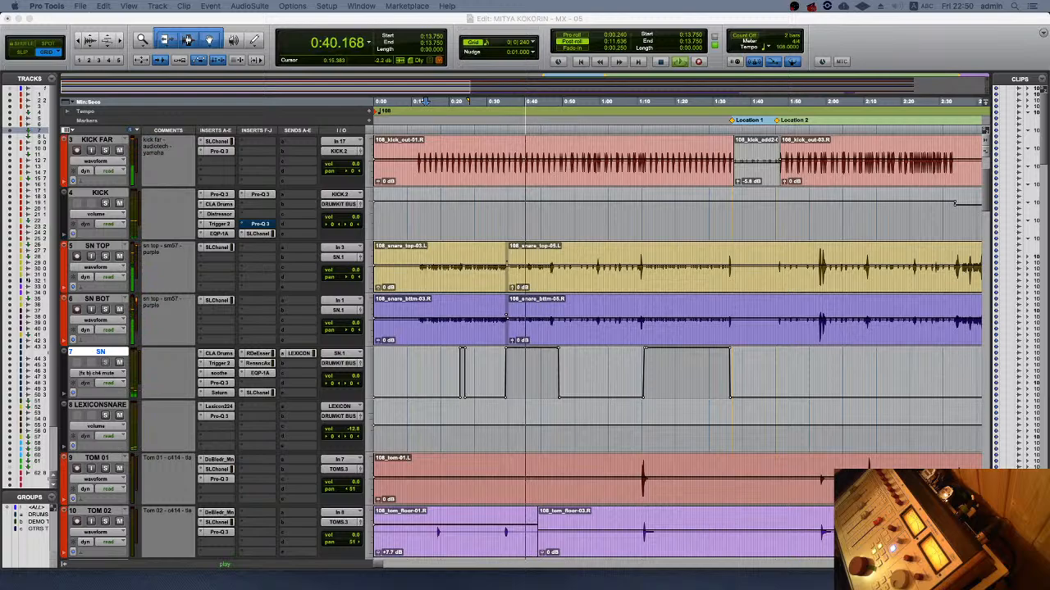
{"action": "key", "text": "space"}
{"action": "left_click", "coordinate": [519, 223]}
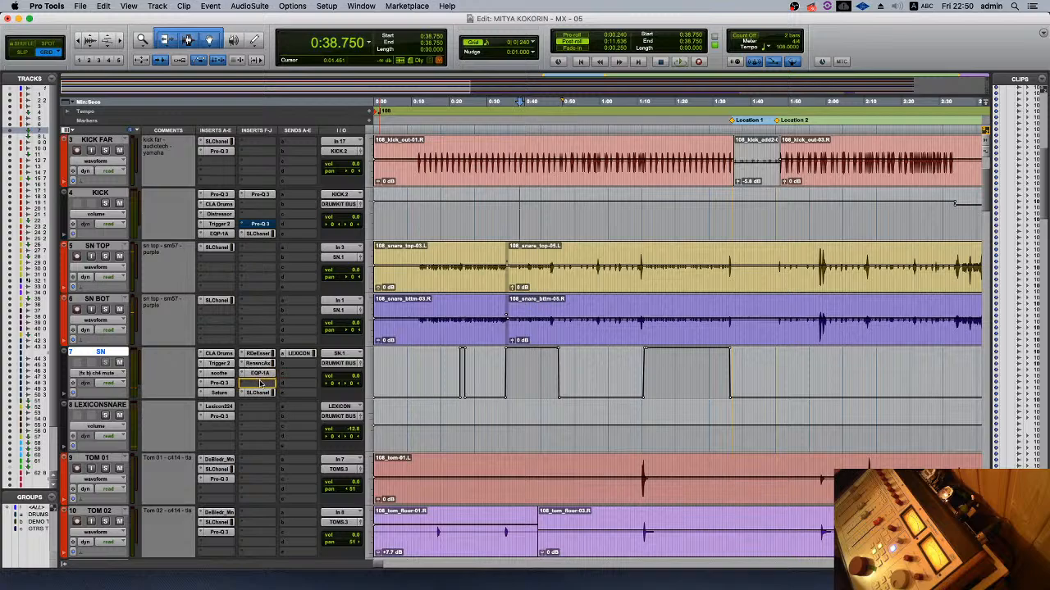
- Insert a stereo UAD SPL Transient Designer on the SN track between Renaissance Axx and EQP-1A, moving EQP-1A one insert slot down
{"action": "left_click_drag", "start_coordinate": [261, 383], "coordinate": [261, 374]}
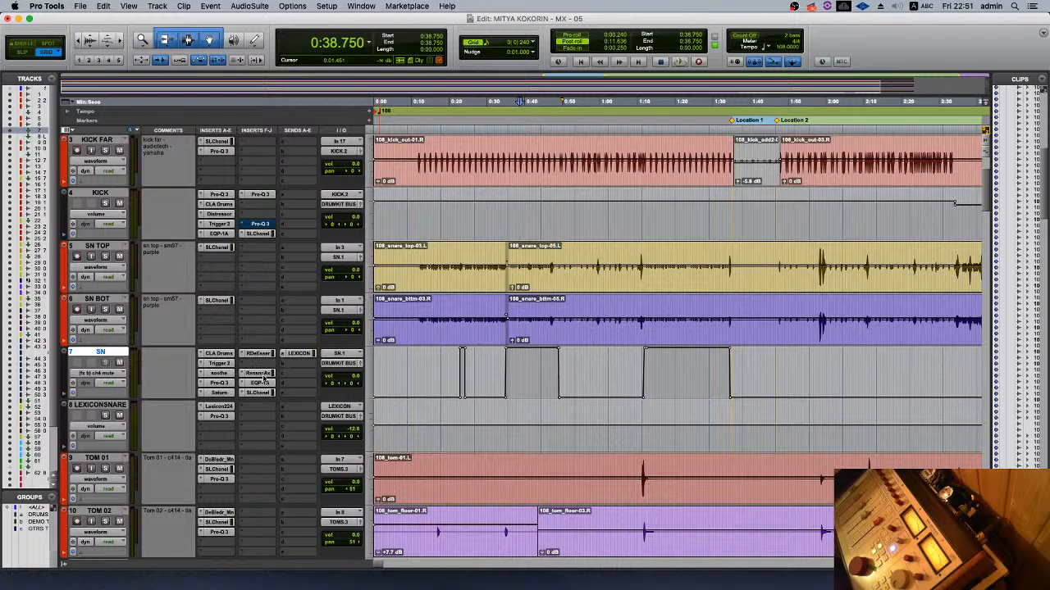
{"action": "left_click_drag", "start_coordinate": [262, 367], "coordinate": [261, 365]}
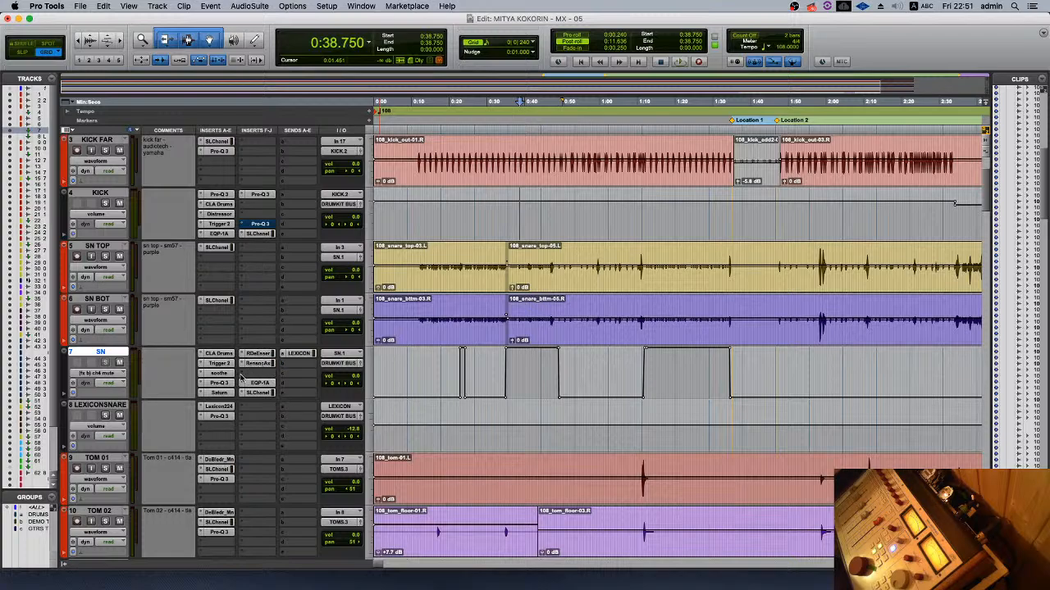
{"action": "left_click", "coordinate": [243, 376]}
{"action": "mouse_move", "coordinate": [288, 397]}
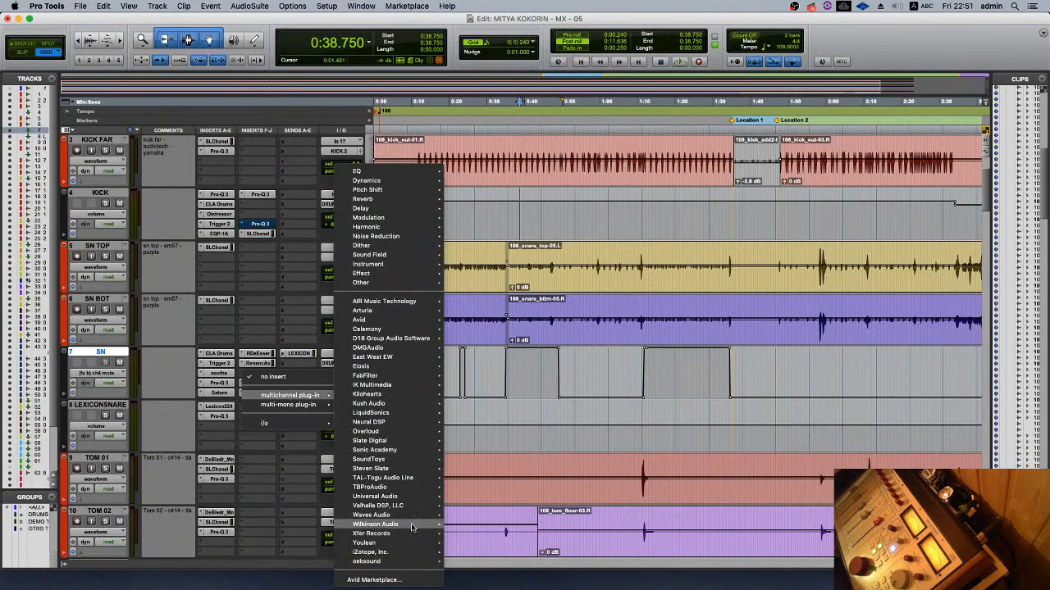
{"action": "mouse_move", "coordinate": [406, 515]}
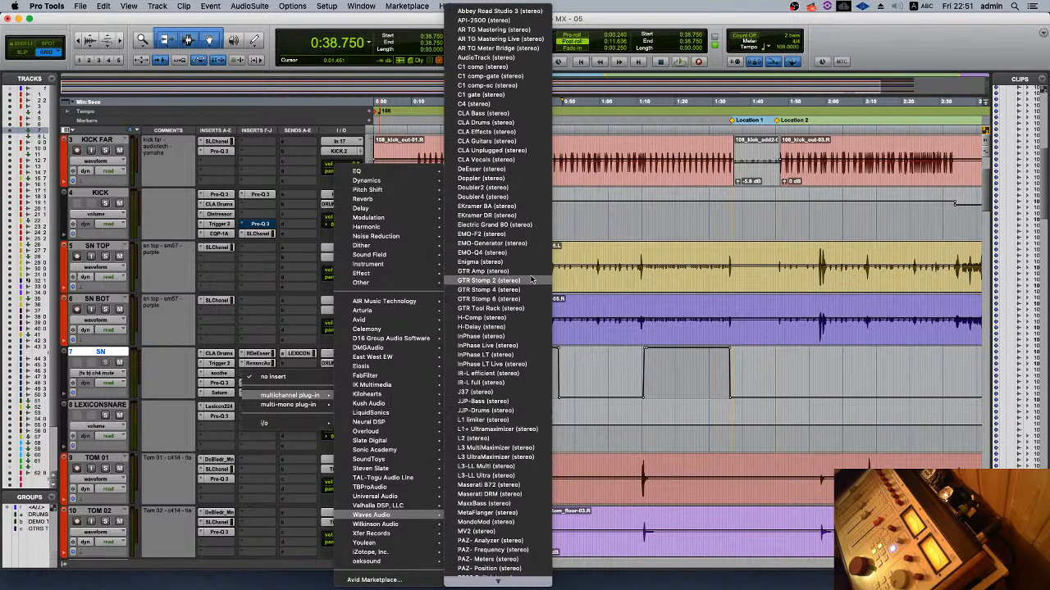
{"action": "mouse_move", "coordinate": [497, 580]}
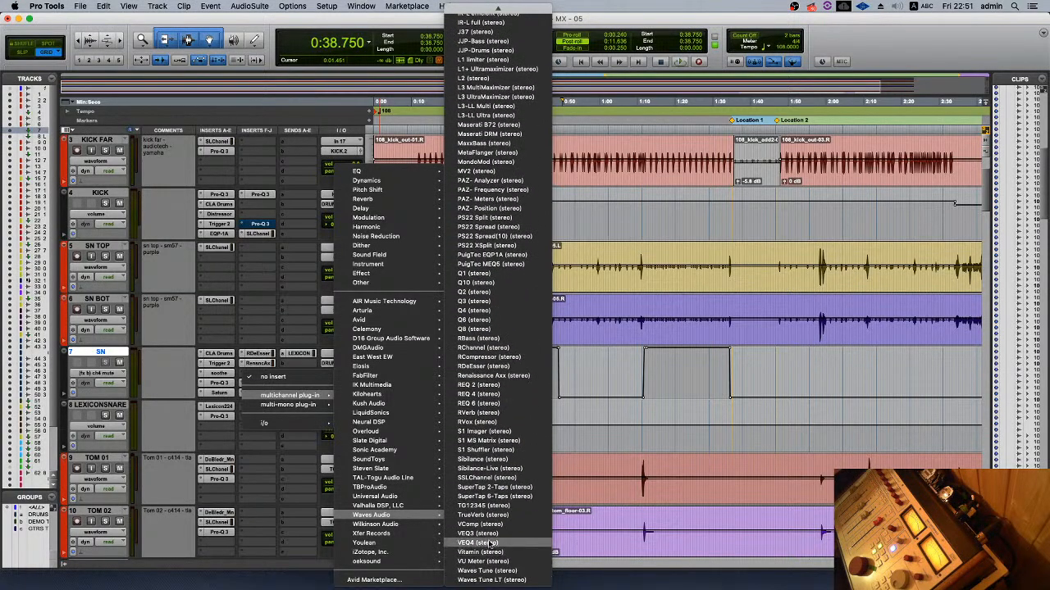
{"action": "mouse_move", "coordinate": [424, 500]}
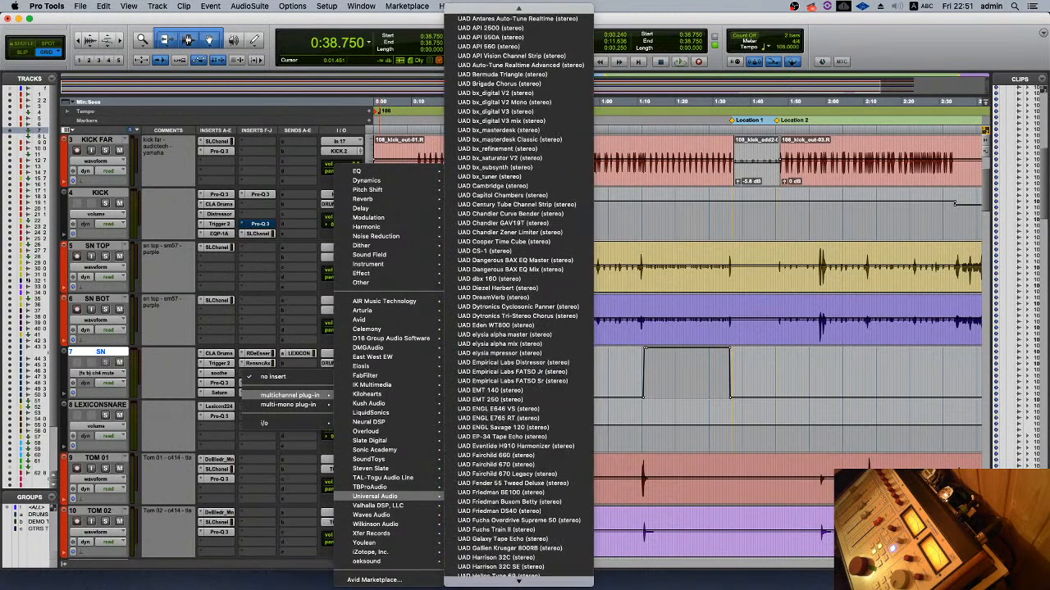
{"action": "scroll", "coordinate": [518, 295], "scroll_direction": "down", "scroll_amount": 15}
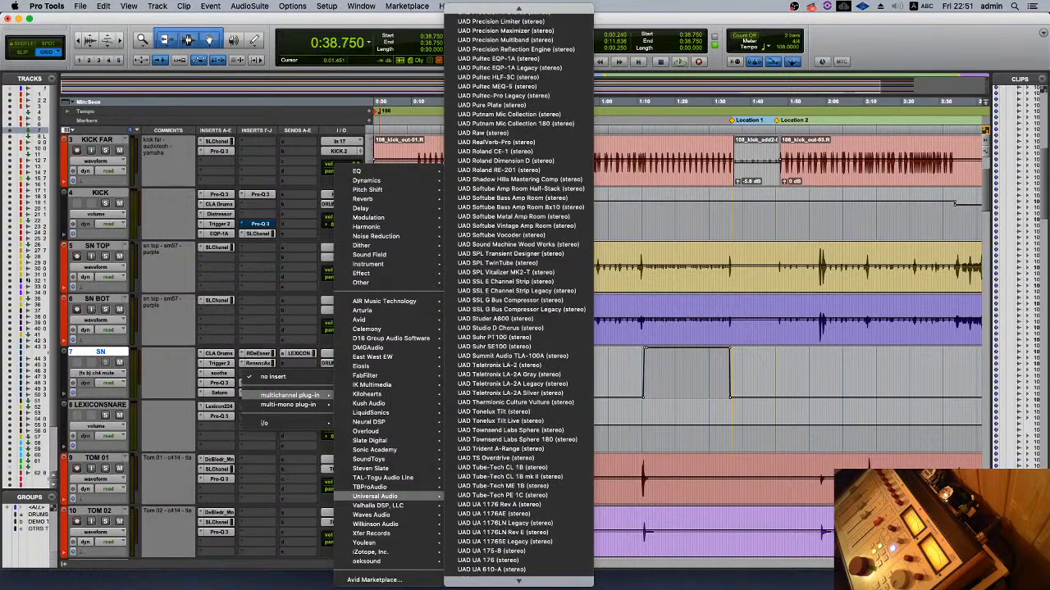
{"action": "scroll", "coordinate": [518, 492], "scroll_direction": "down", "scroll_amount": 2}
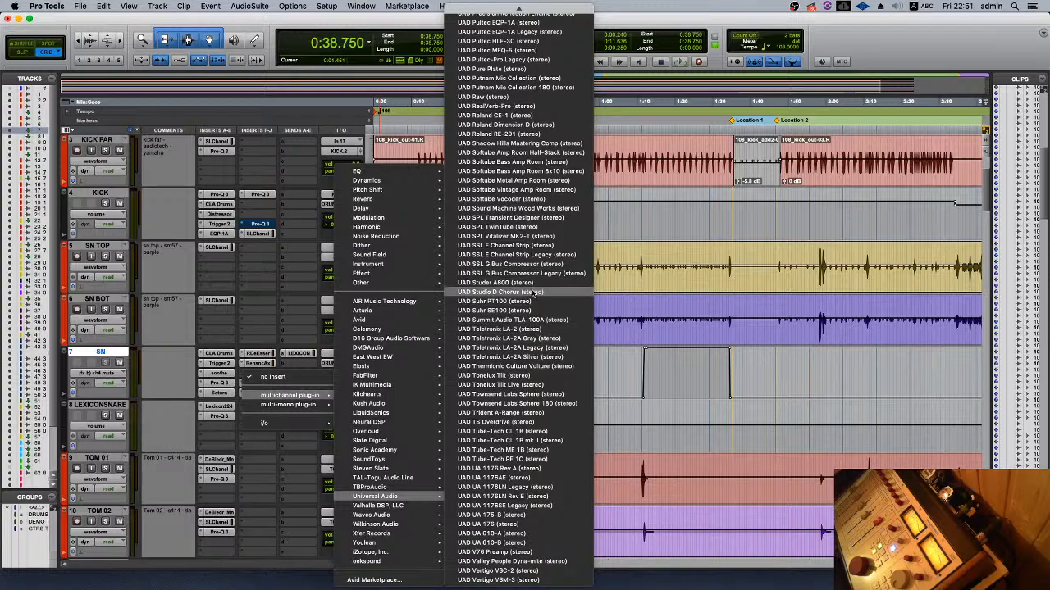
{"action": "left_click", "coordinate": [547, 220]}
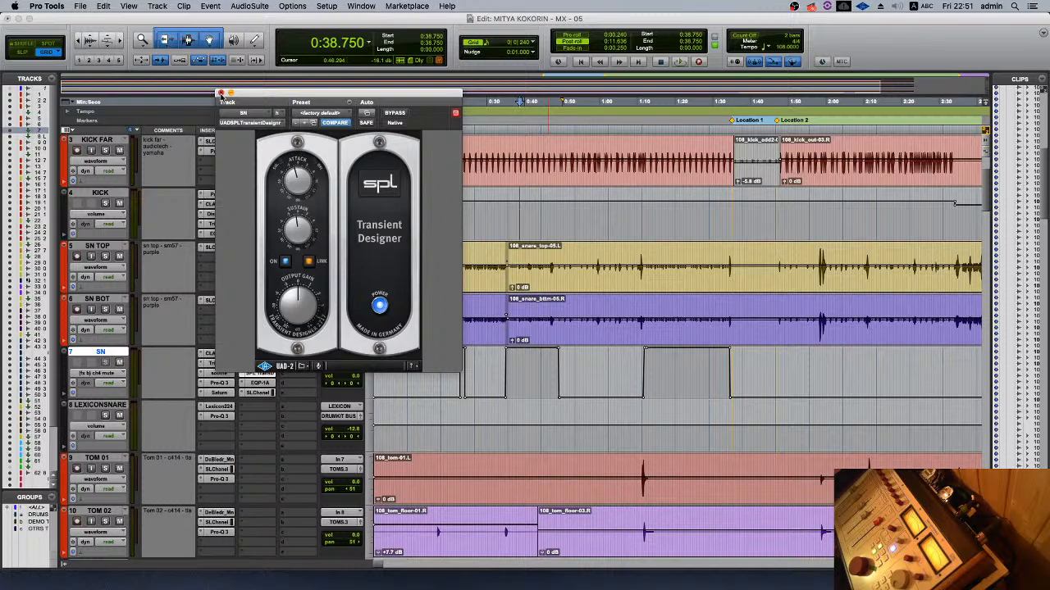
{"action": "left_click", "coordinate": [220, 92]}
- Zoom the timeline out, place the playback cursor at 0:12.450, and inspect the high band in the SN track's Saturn insert
{"action": "left_click", "coordinate": [457, 245]}
{"action": "key", "text": "super+bracketleft"}
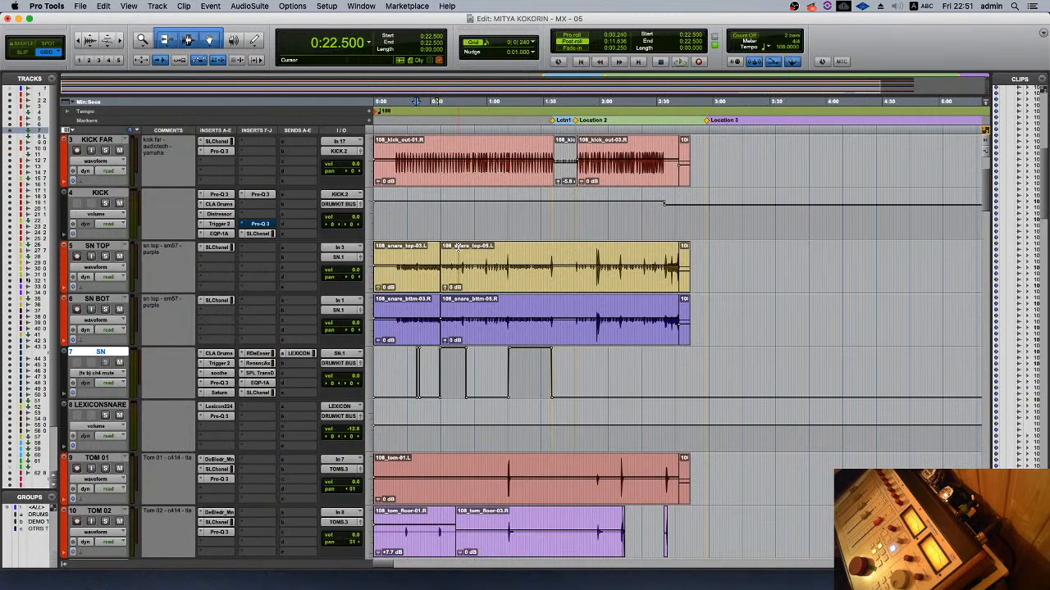
{"action": "left_click", "coordinate": [398, 254]}
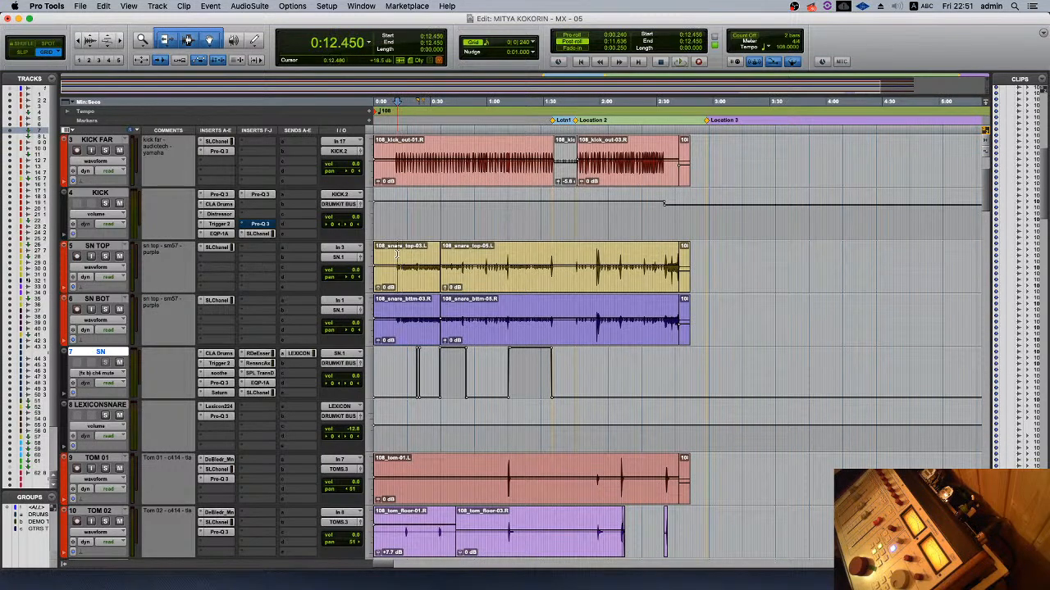
{"action": "left_click", "coordinate": [236, 393]}
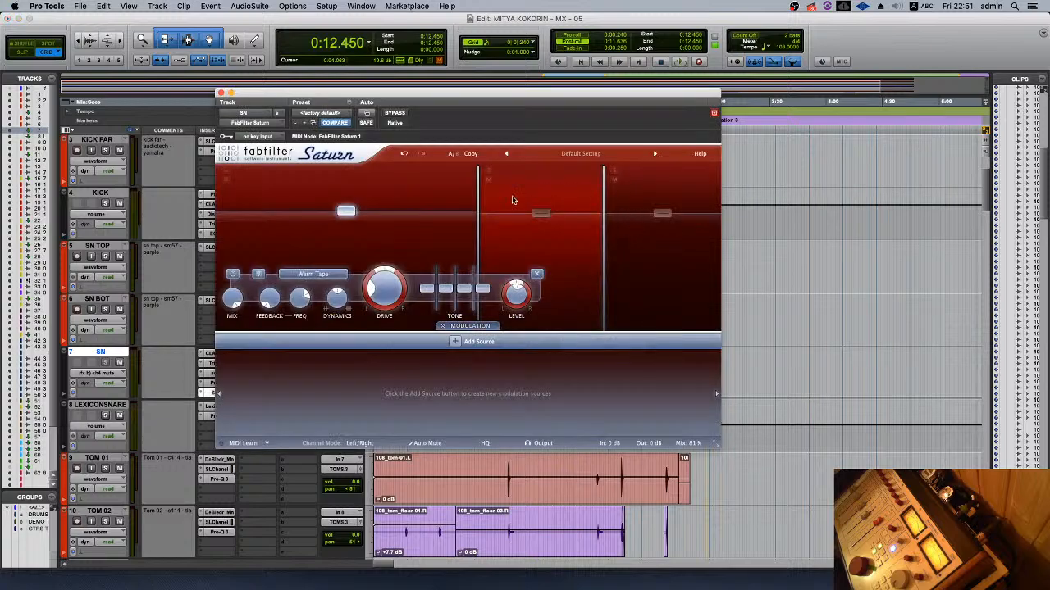
{"action": "left_click", "coordinate": [638, 238]}
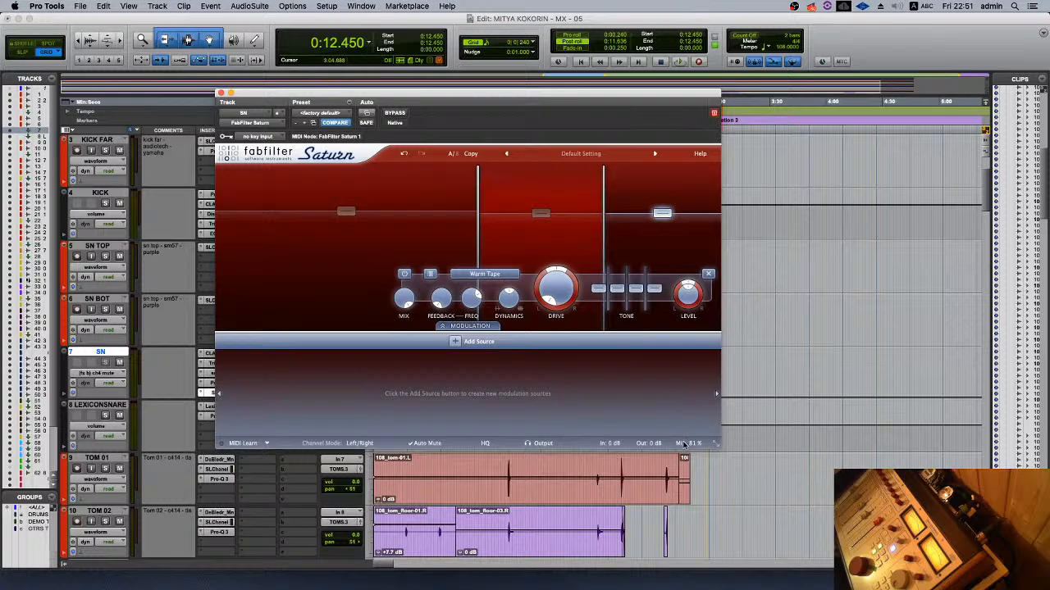
{"action": "left_click", "coordinate": [219, 93]}
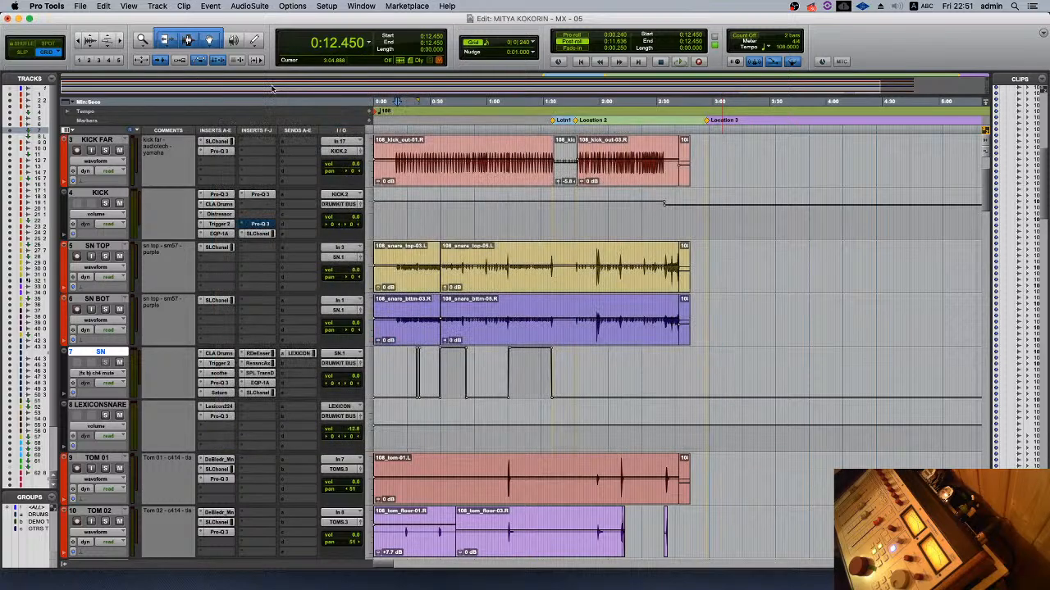
- Place the playback cursor at 0:17.083 and review the SN track's Saturn and SPL Transient Designer settings
{"action": "left_click", "coordinate": [405, 256]}
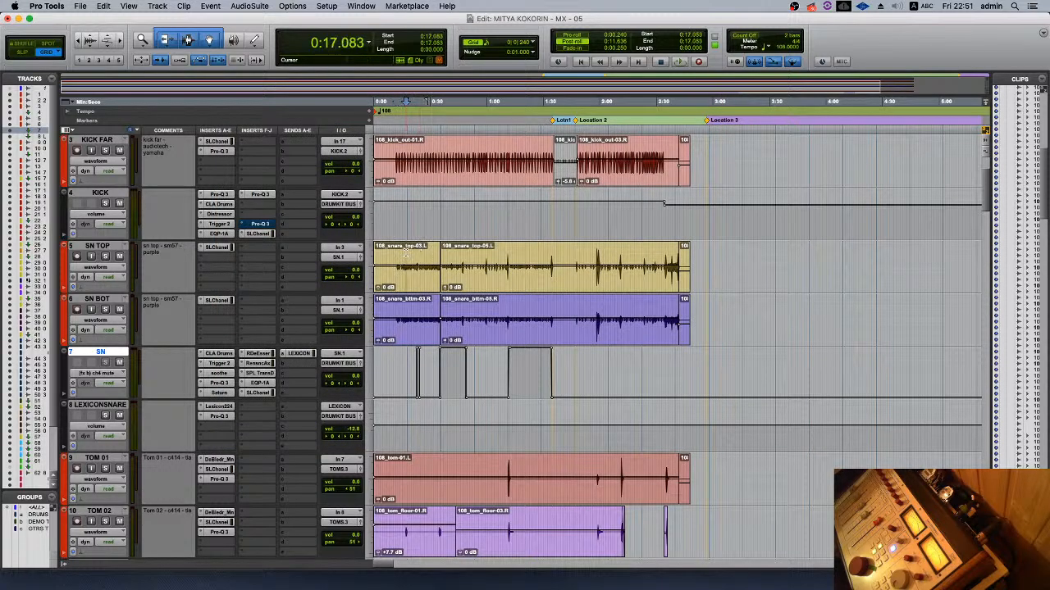
{"action": "left_click", "coordinate": [219, 393]}
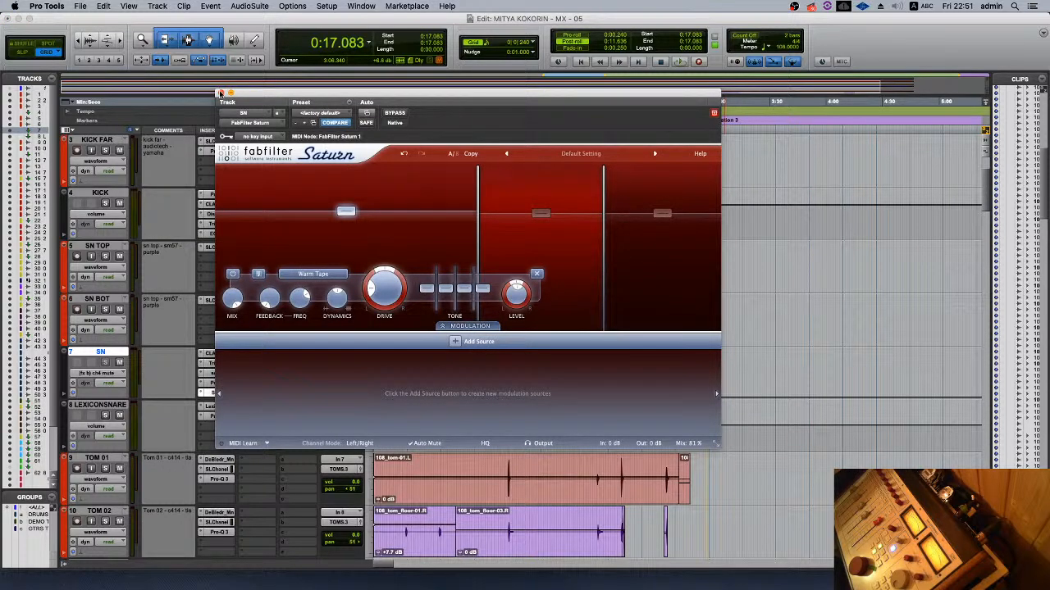
{"action": "left_click", "coordinate": [220, 93]}
{"action": "left_click", "coordinate": [261, 374]}
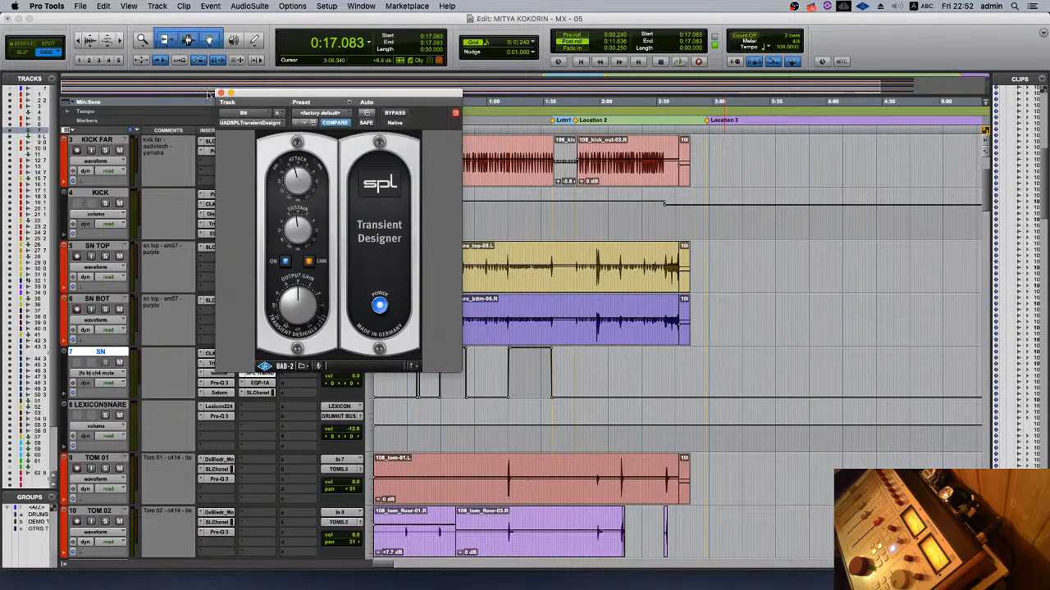
{"action": "left_click", "coordinate": [220, 93]}
- Play the song from near the start of the snare part to hear the processed snare in the mix
{"action": "left_click", "coordinate": [401, 256]}
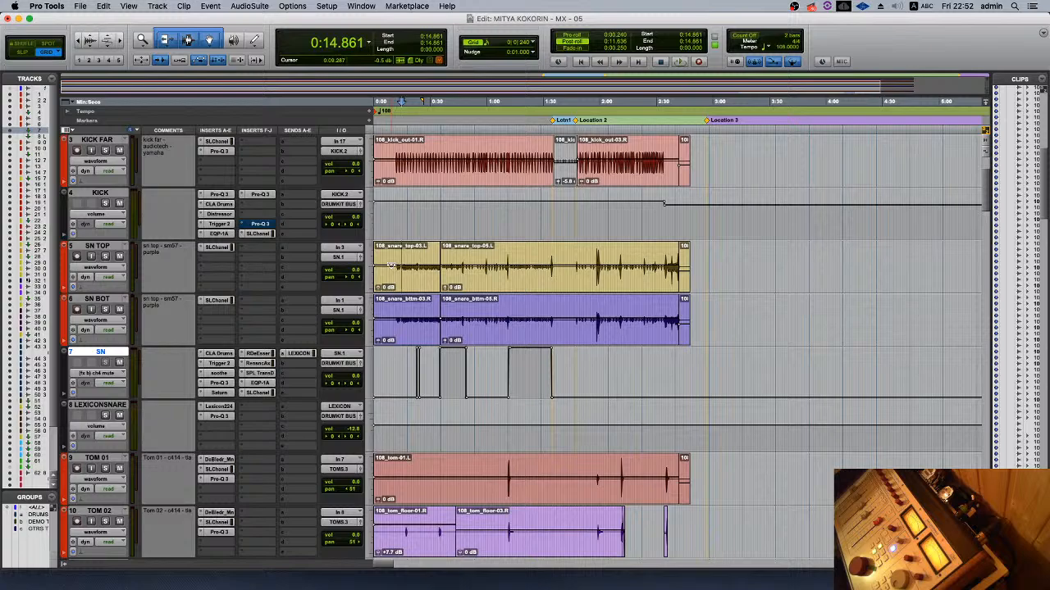
{"action": "key", "text": "space"}
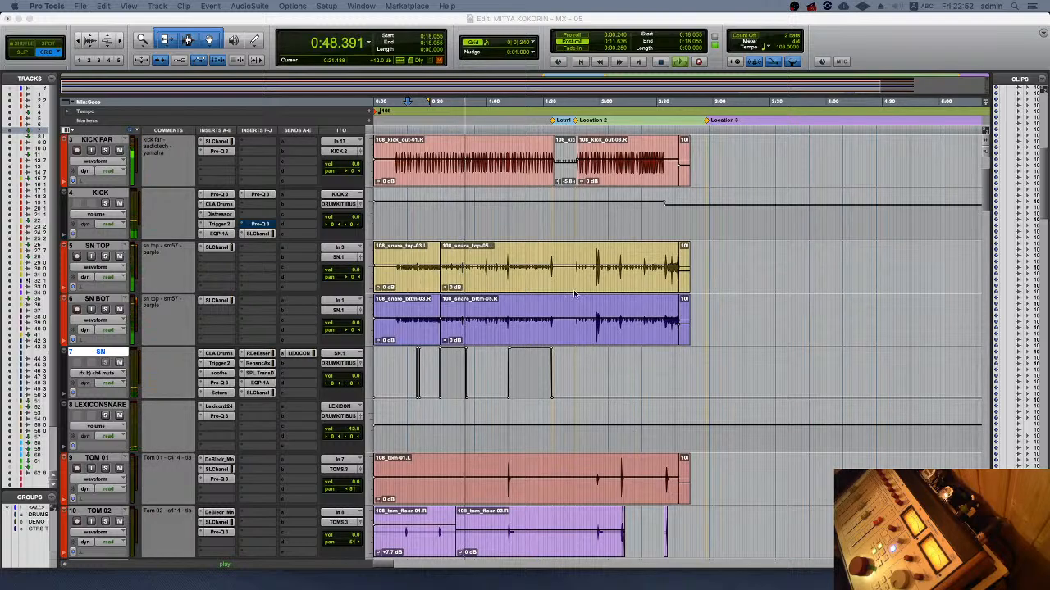
{"action": "left_click", "coordinate": [489, 25]}
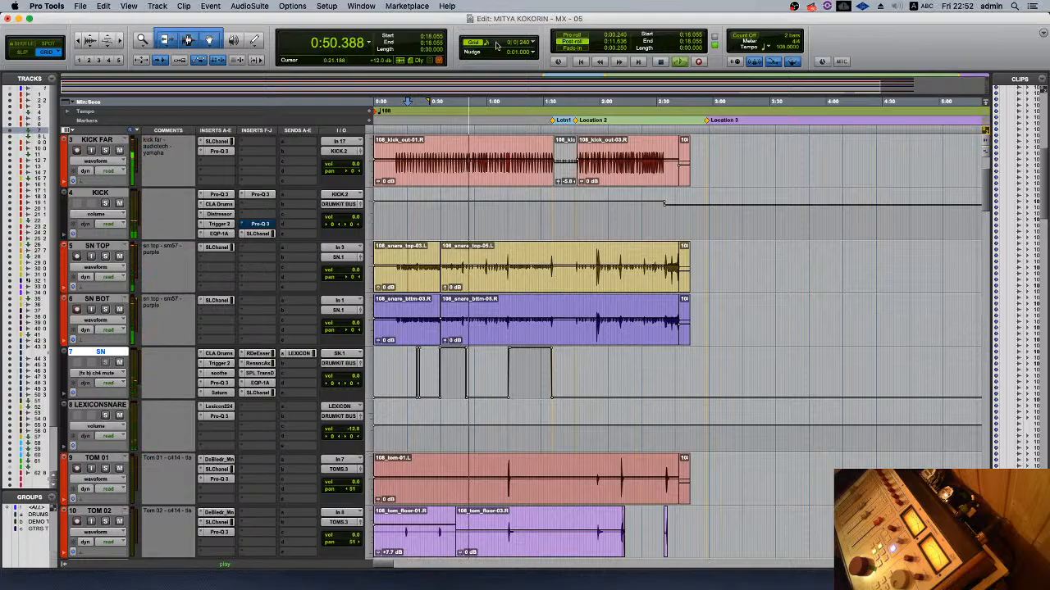
- Switch off input monitoring on the MIX 80 track and dismiss the CPU error
{"action": "scroll", "coordinate": [456, 216], "scroll_direction": "down", "scroll_amount": 20}
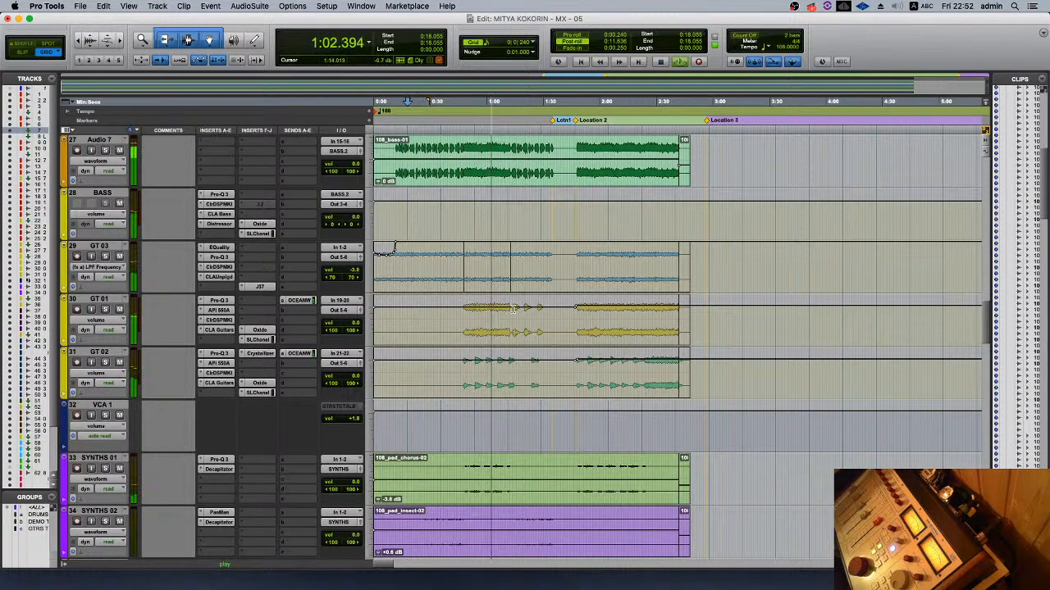
{"action": "scroll", "coordinate": [505, 318], "scroll_direction": "down", "scroll_amount": 20}
{"action": "scroll", "coordinate": [505, 318], "scroll_direction": "down", "scroll_amount": 8}
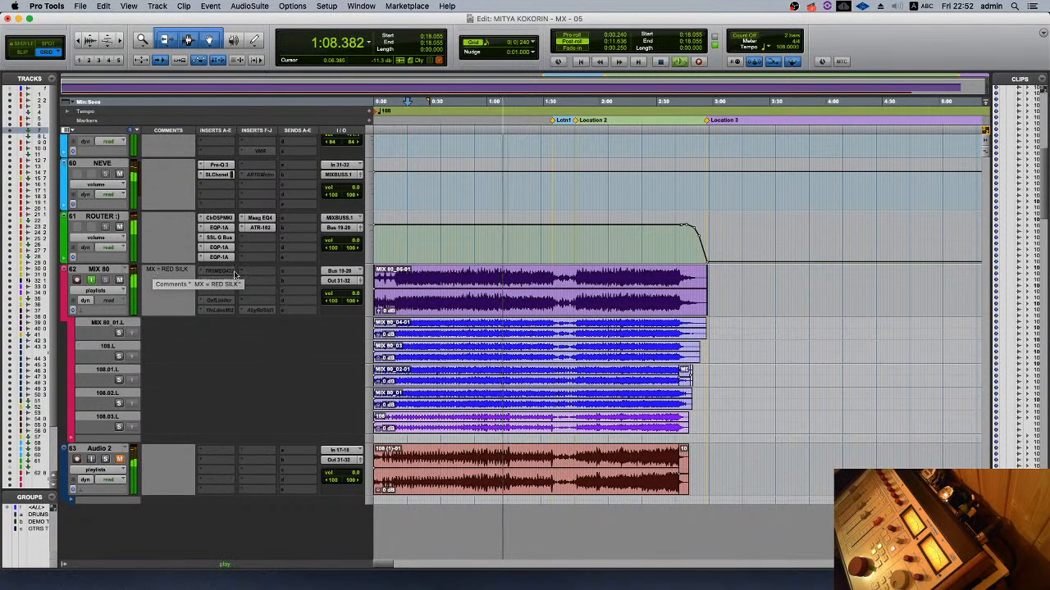
{"action": "left_click", "coordinate": [92, 280]}
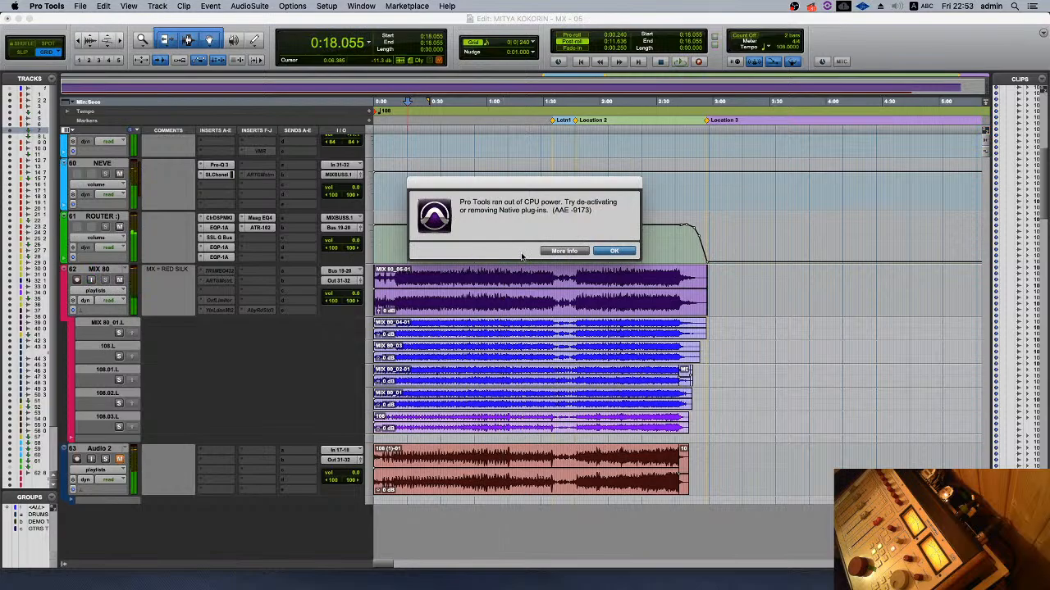
{"action": "left_click", "coordinate": [616, 251]}
- Play from 0:39.722, toggle input monitoring on MIX 80 to compare the mixes, and clear the track's clip indicator
{"action": "key", "text": "space"}
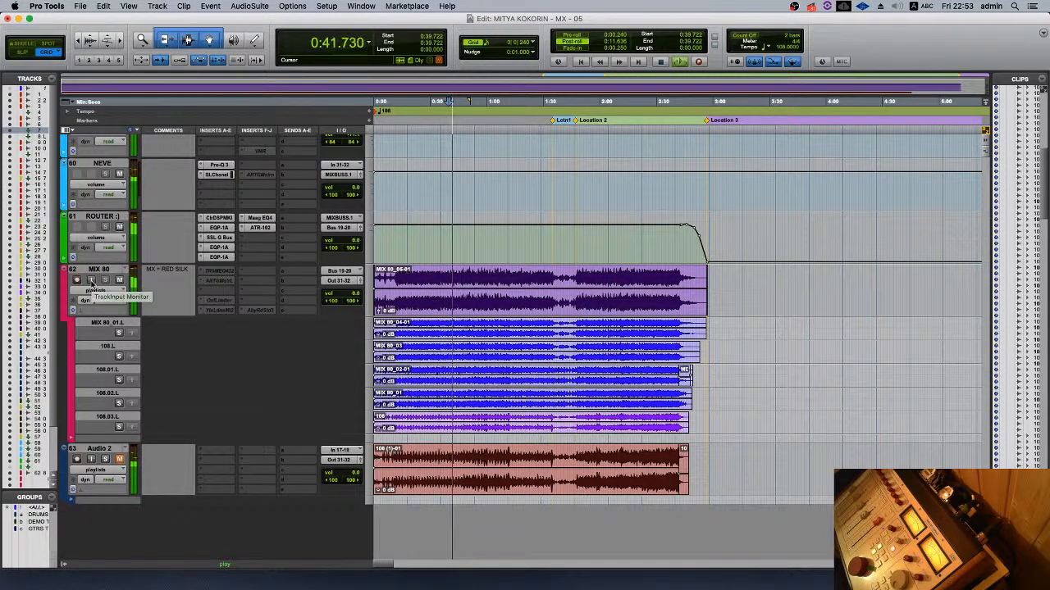
{"action": "left_click", "coordinate": [92, 280]}
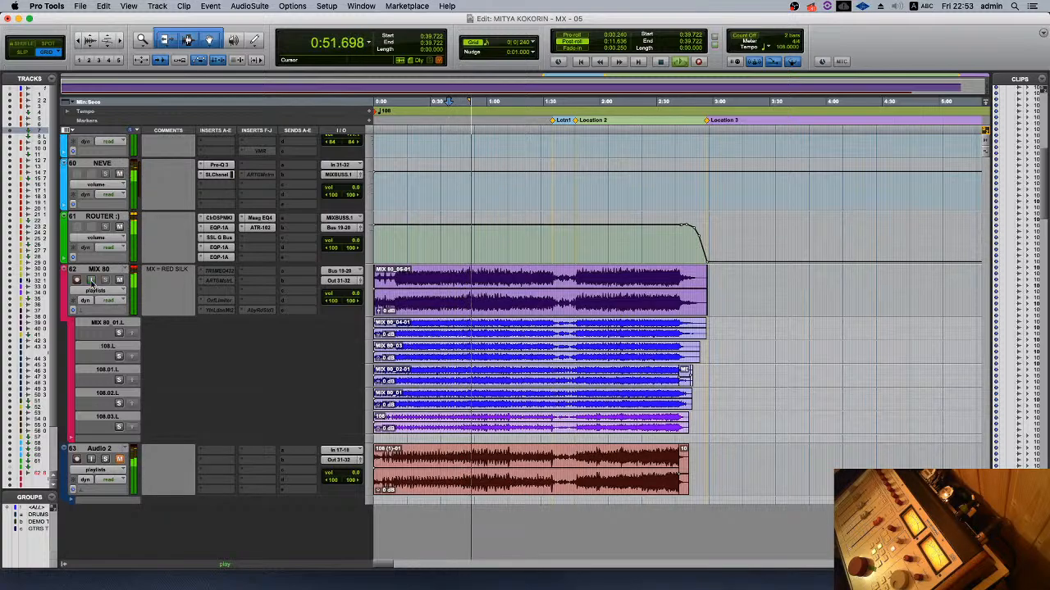
{"action": "left_click", "coordinate": [617, 251]}
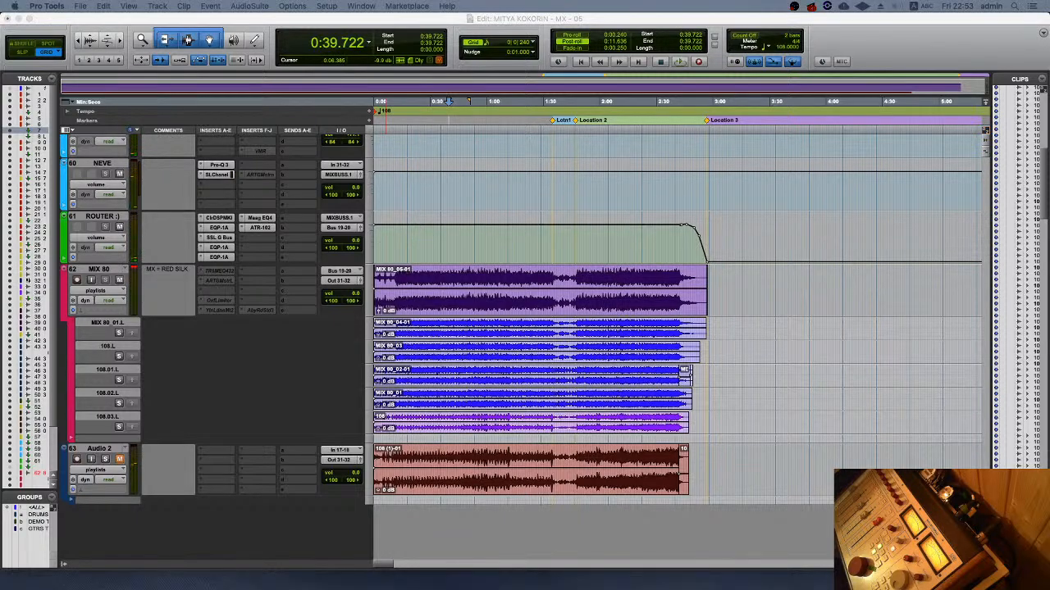
{"action": "left_click", "coordinate": [132, 270]}
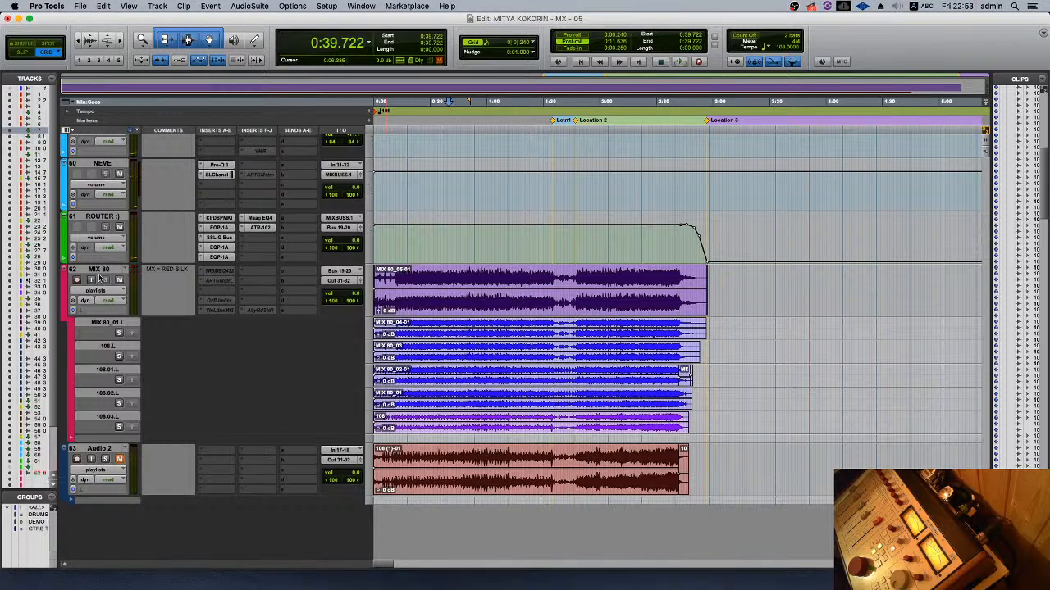
- Place the playback cursor at 0:46.666 and examine the SPL Transient Designer and Saturn inserts on the SN track
{"action": "left_click", "coordinate": [461, 276]}
{"action": "scroll", "coordinate": [462, 276], "scroll_direction": "up", "scroll_amount": 10}
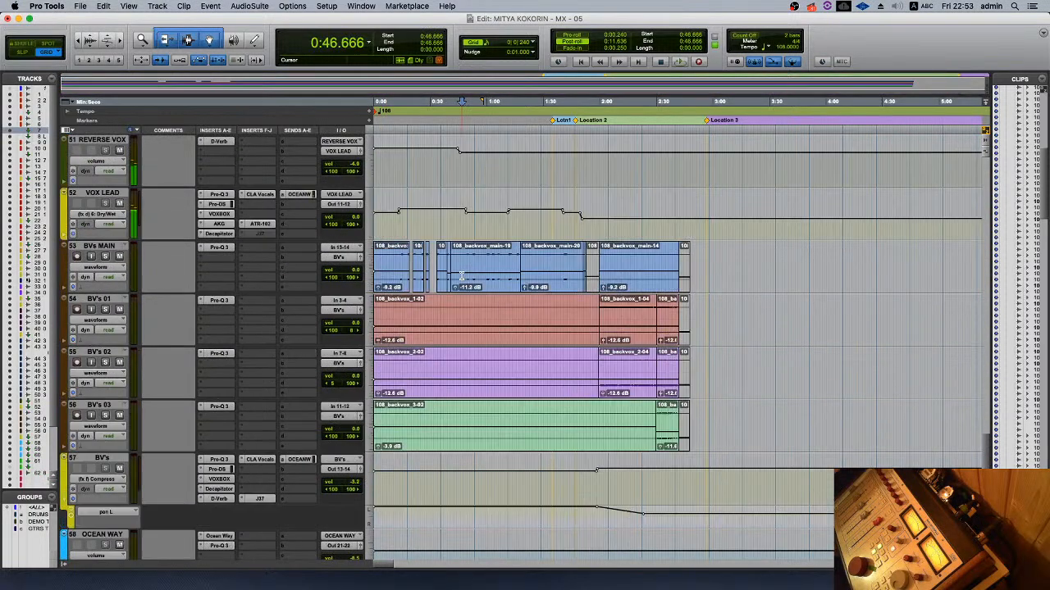
{"action": "scroll", "coordinate": [461, 277], "scroll_direction": "up", "scroll_amount": 3}
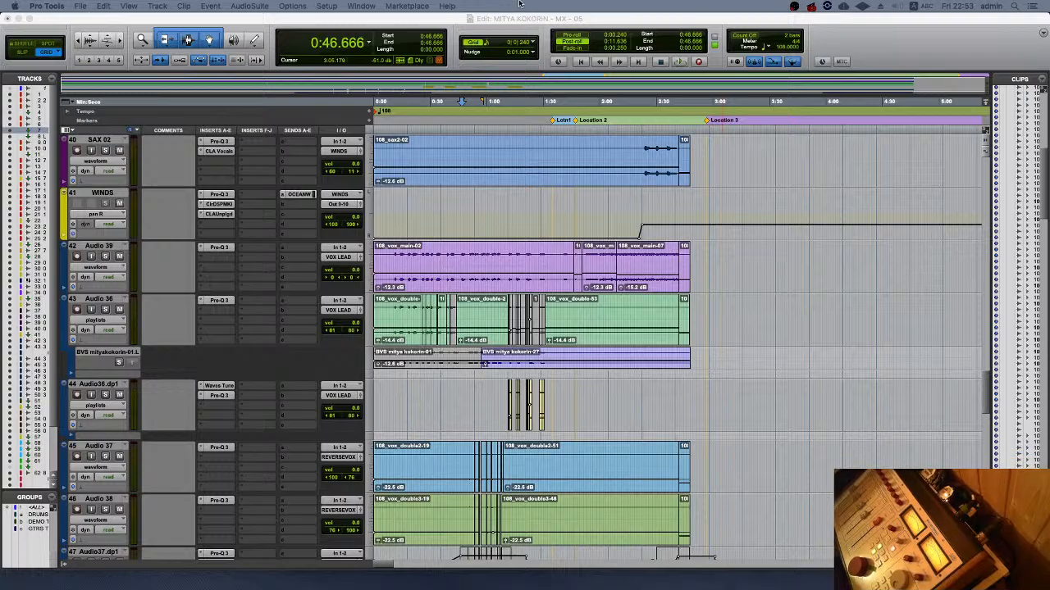
{"action": "scroll", "coordinate": [441, 225], "scroll_direction": "up", "scroll_amount": 15}
{"action": "scroll", "coordinate": [440, 226], "scroll_direction": "up", "scroll_amount": 10}
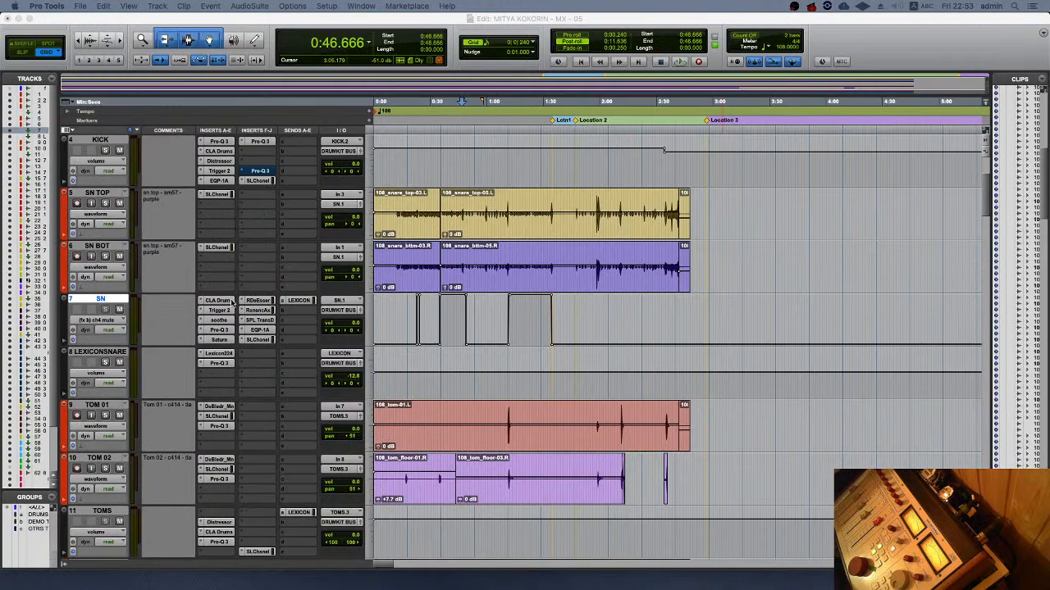
{"action": "left_click", "coordinate": [271, 321]}
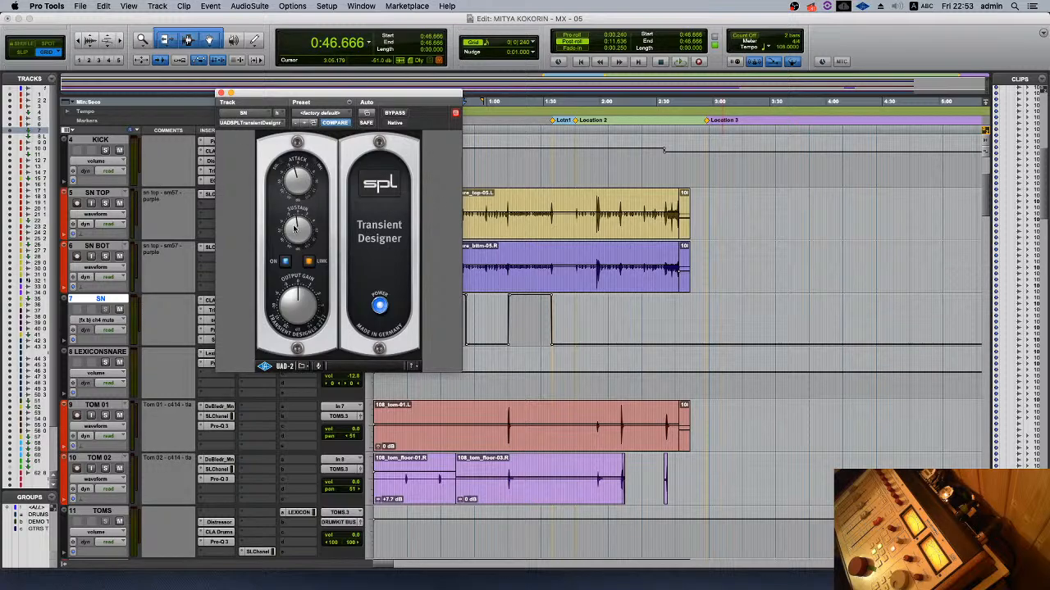
{"action": "left_click", "coordinate": [221, 93]}
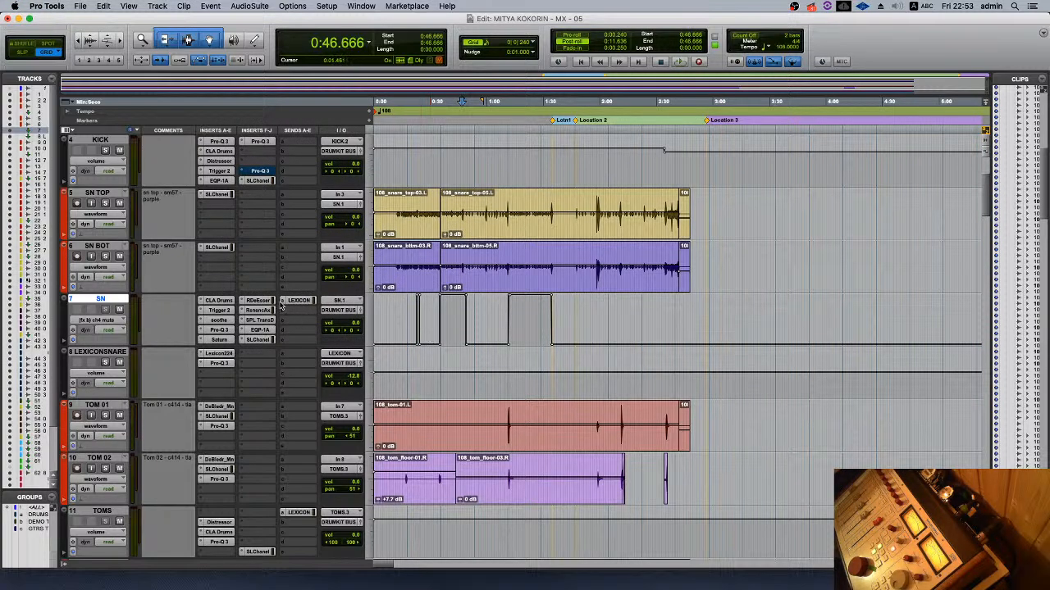
{"action": "left_click", "coordinate": [218, 340]}
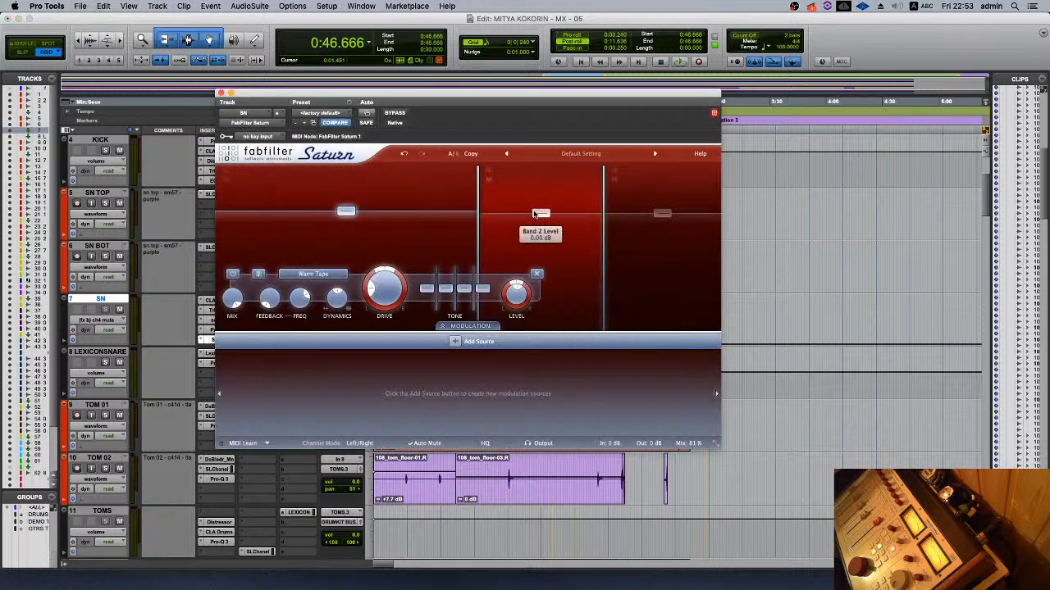
- Examine Saturn's band drives and crossover frequencies, then the Pultec EQP-1A settings on the SN track, and close both plug-ins
{"action": "mouse_move", "coordinate": [541, 280]}
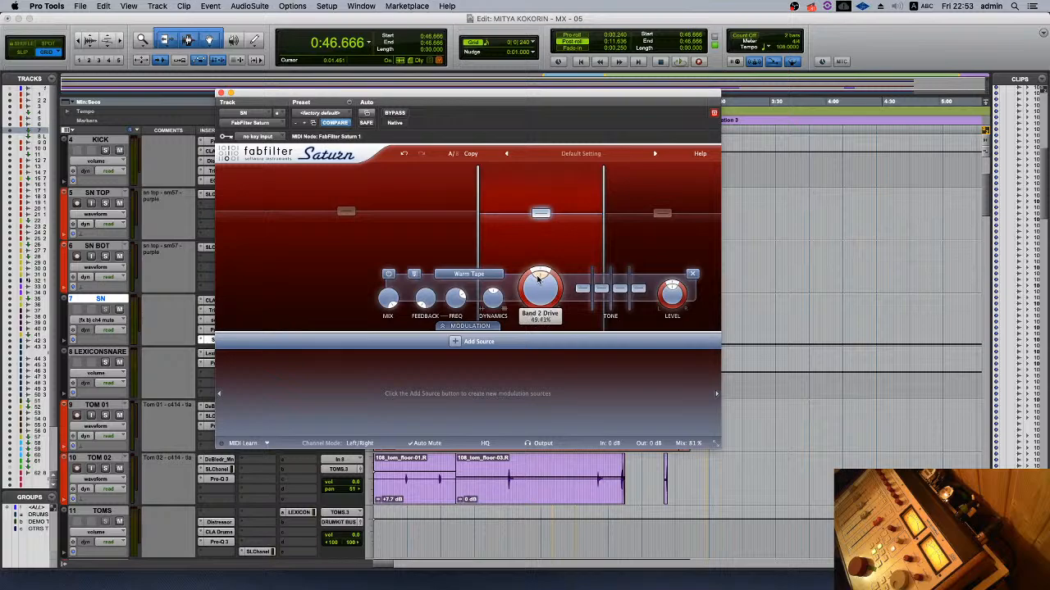
{"action": "mouse_move", "coordinate": [476, 178]}
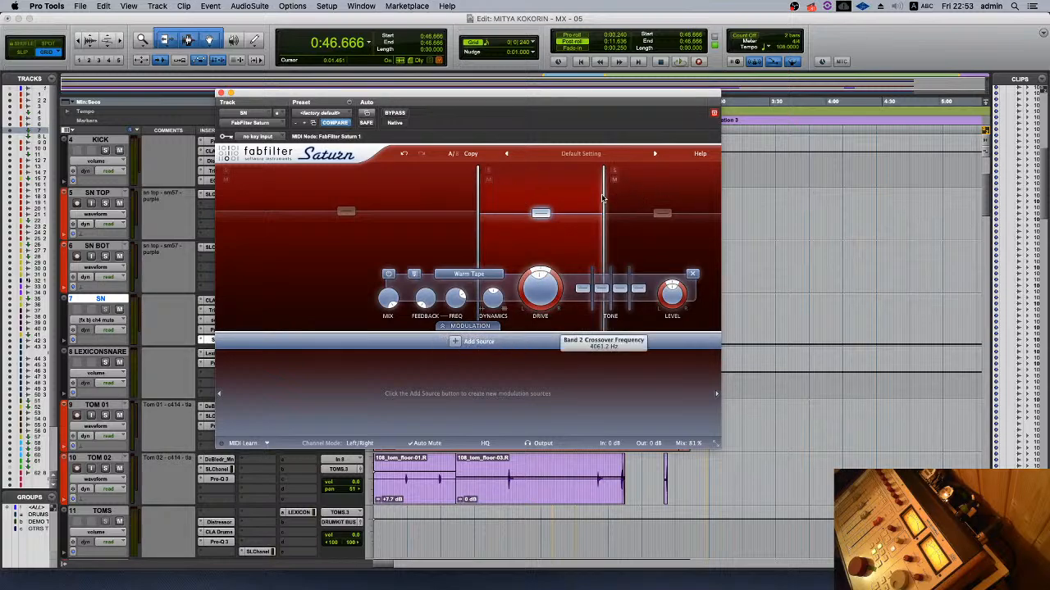
{"action": "mouse_move", "coordinate": [600, 193]}
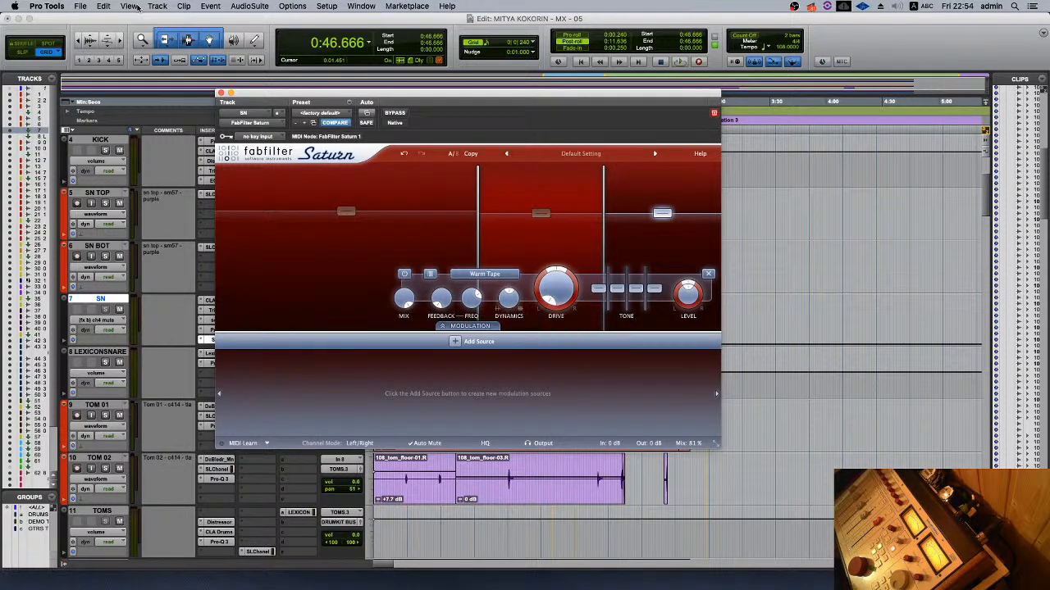
{"action": "left_click", "coordinate": [220, 93]}
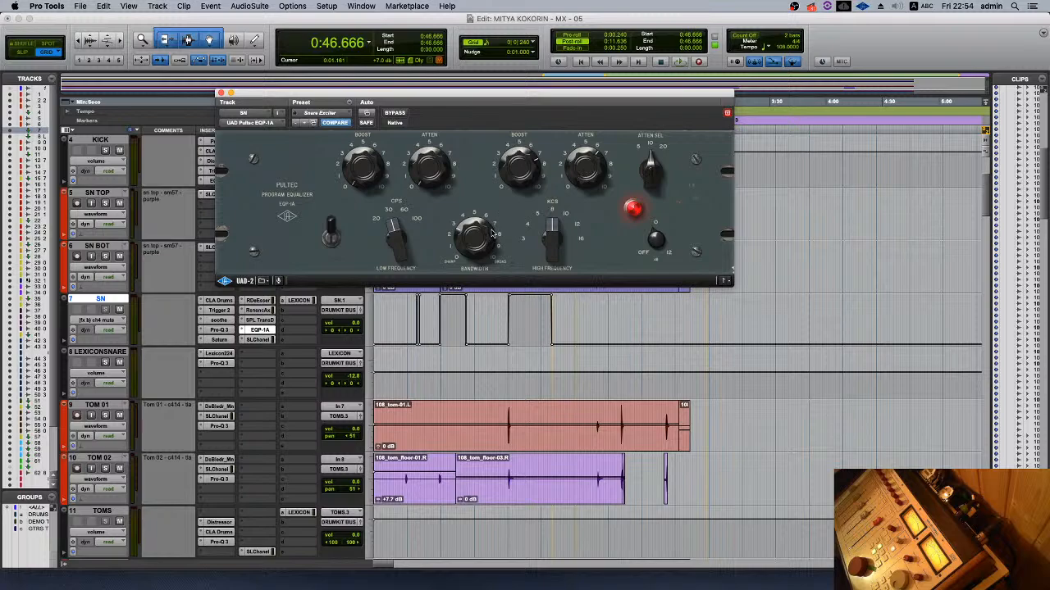
{"action": "left_click", "coordinate": [219, 94]}
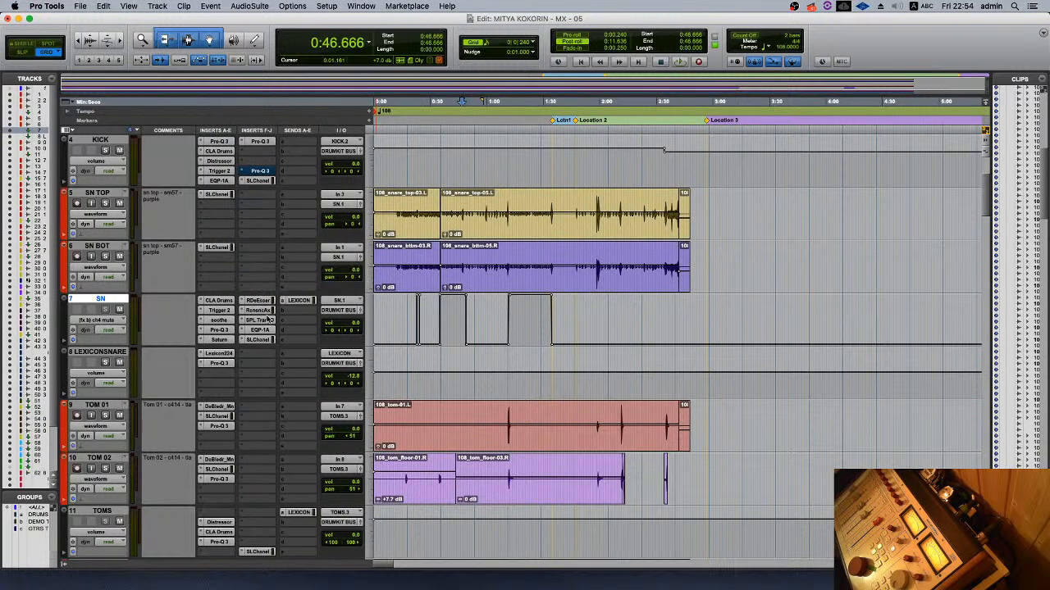
- In the SN track's Pro-Q 3, undo a trial shift of the 13 kHz bell and set the high cut to about 12171 Hz
{"action": "left_click", "coordinate": [219, 331]}
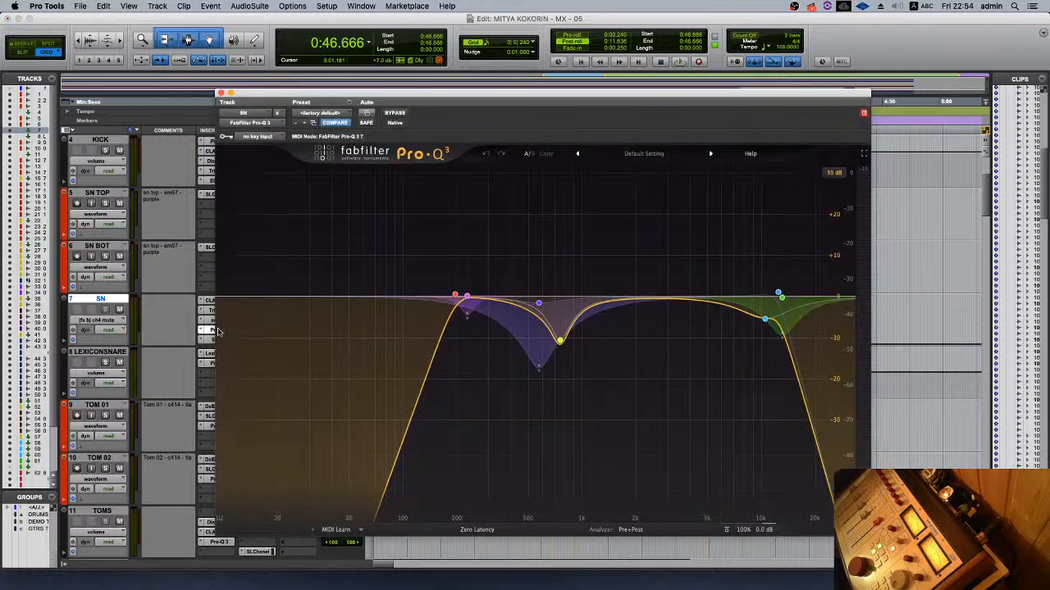
{"action": "left_click", "coordinate": [782, 297]}
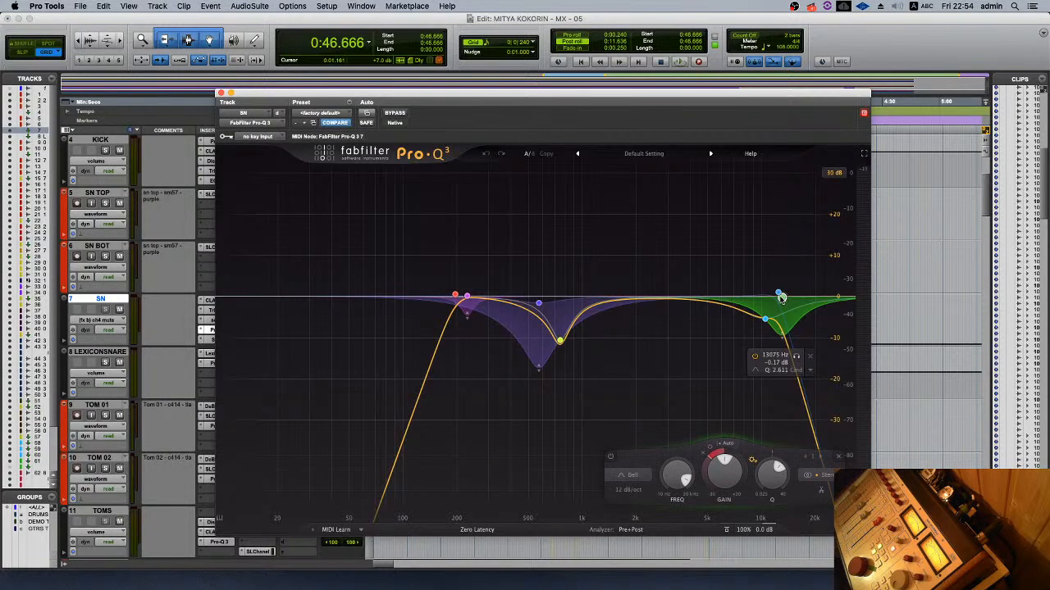
{"action": "left_click_drag", "start_coordinate": [781, 298], "coordinate": [779, 298]}
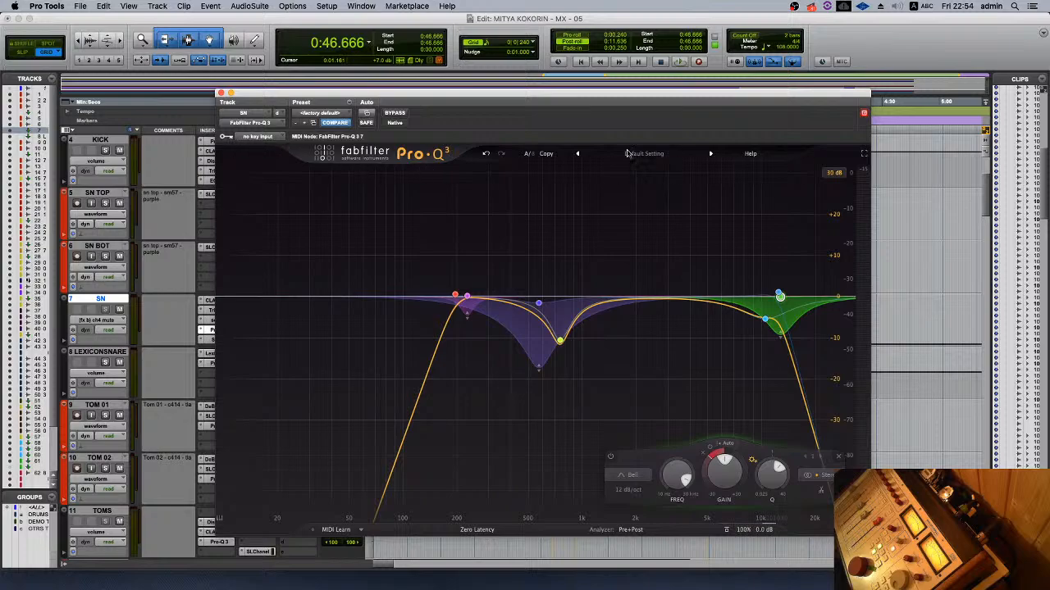
{"action": "left_click", "coordinate": [486, 155]}
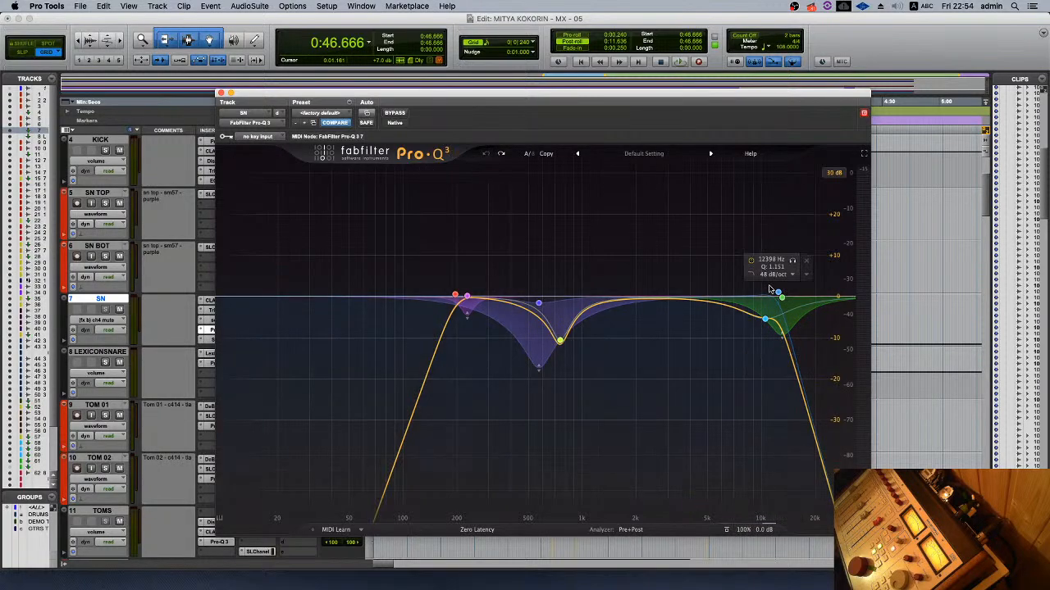
{"action": "left_click", "coordinate": [777, 293]}
{"action": "left_click", "coordinate": [778, 294]}
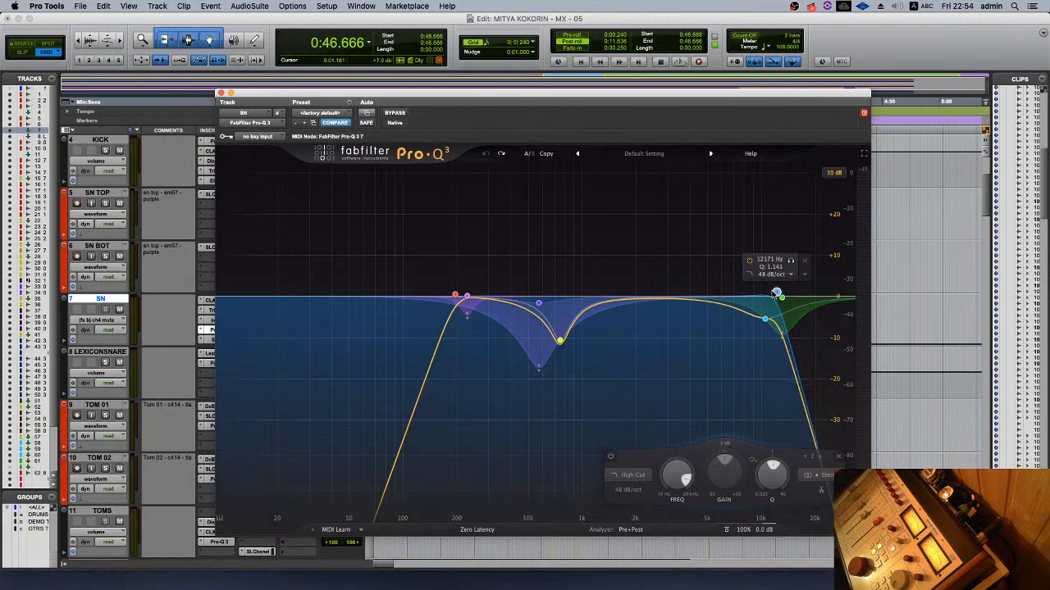
{"action": "left_click", "coordinate": [220, 93]}
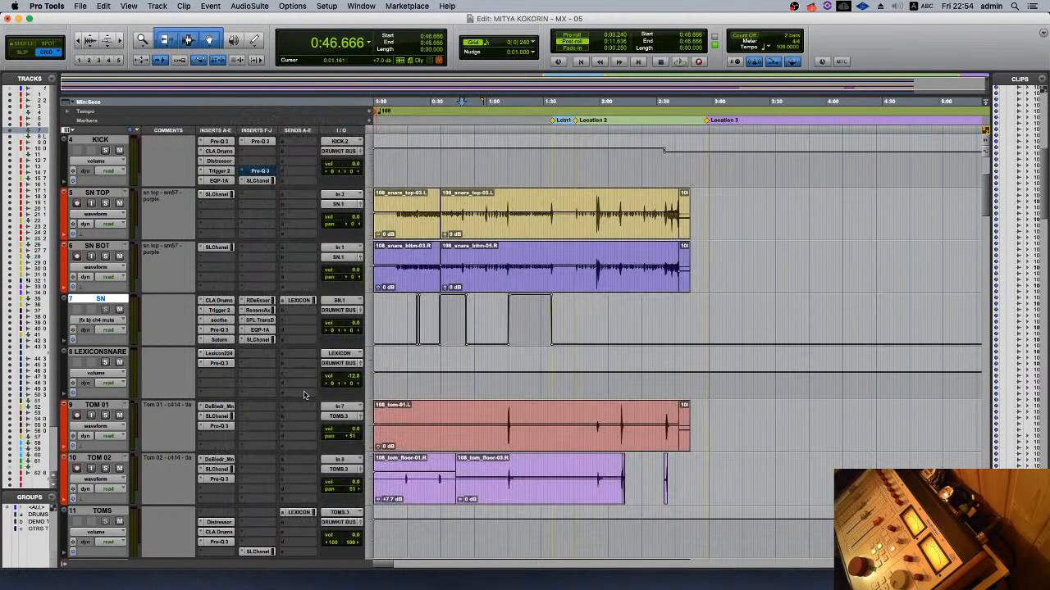
- Play the song from 0:12.450, check the SSL E-Channel insert on the SN track during playback, and stop
{"action": "left_click", "coordinate": [397, 101]}
{"action": "left_click", "coordinate": [389, 198]}
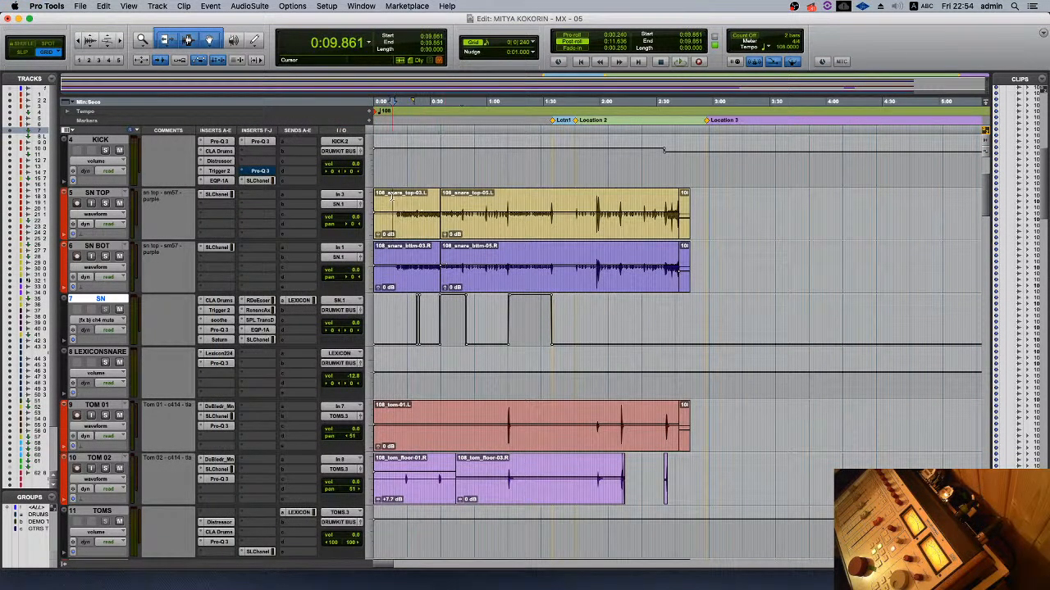
{"action": "left_click", "coordinate": [400, 200]}
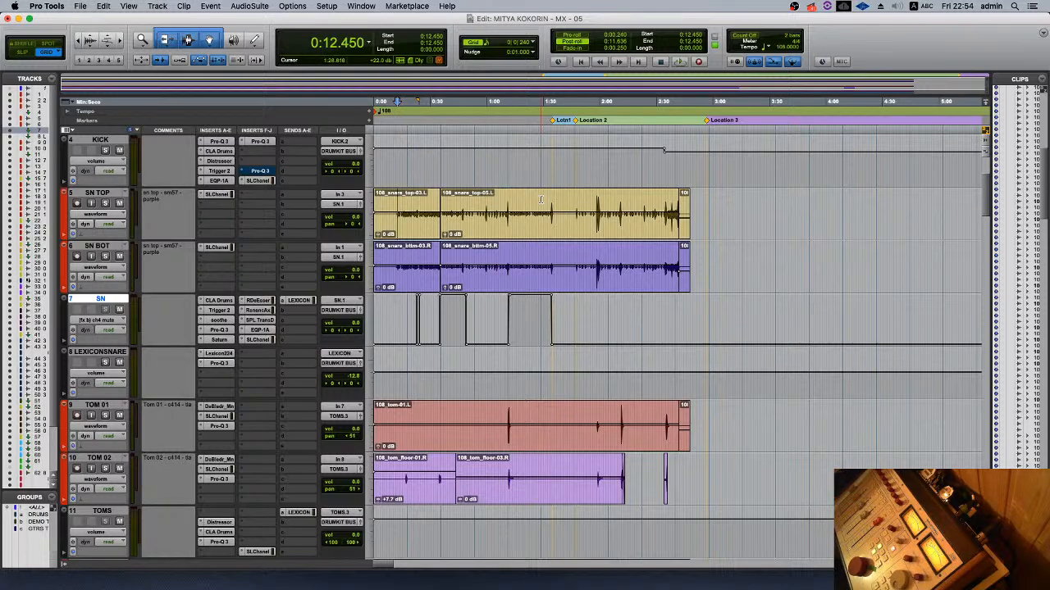
{"action": "key", "text": "space"}
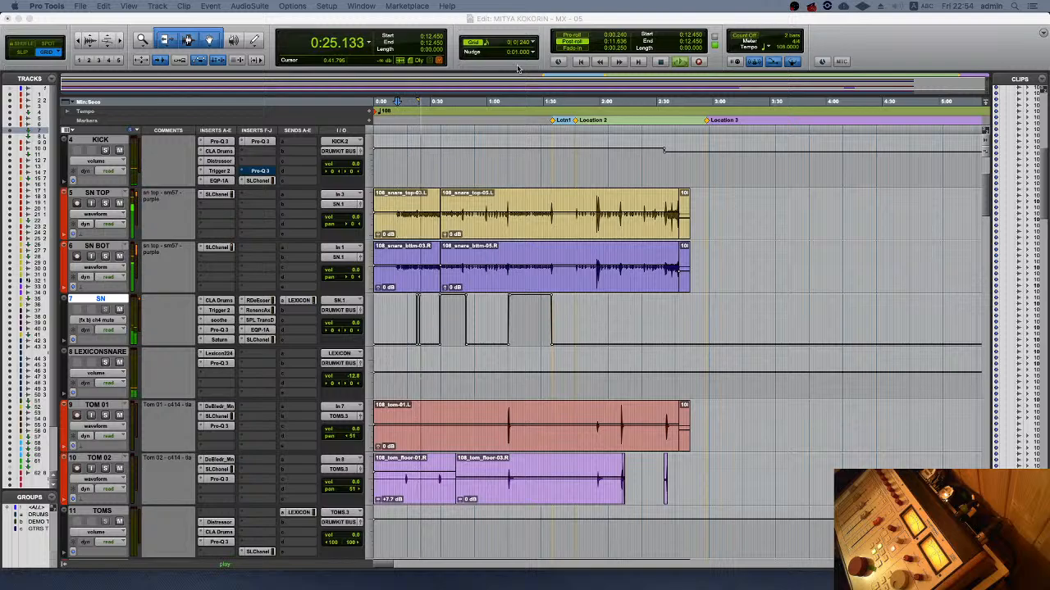
{"action": "left_click", "coordinate": [259, 340]}
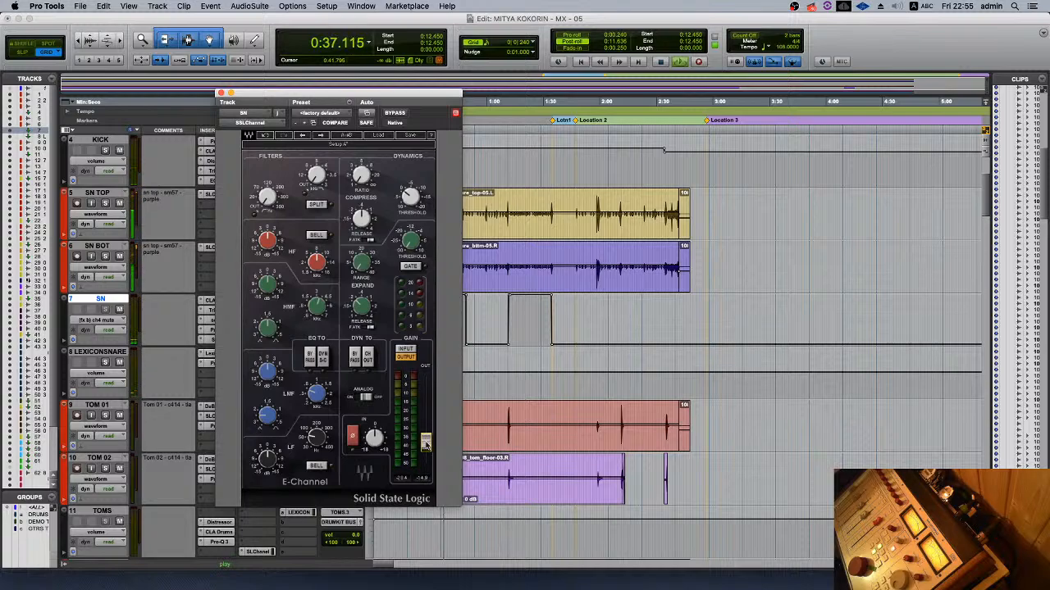
{"action": "left_click", "coordinate": [220, 93]}
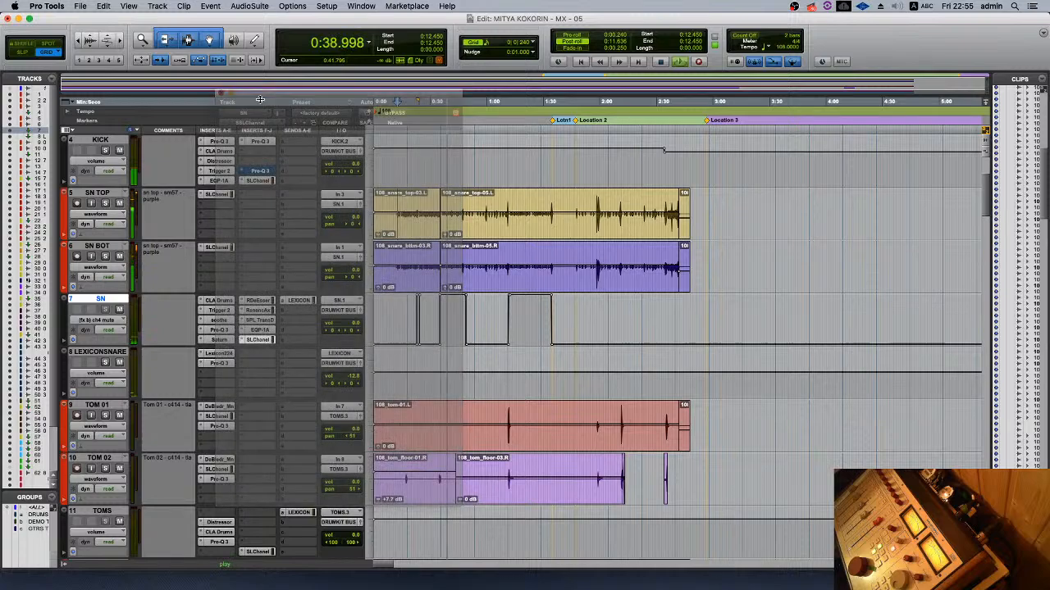
{"action": "key", "text": "space"}
- Place the playback cursor at 0:19.166, zoom in on the timeline and play a short passage
{"action": "left_click", "coordinate": [415, 199]}
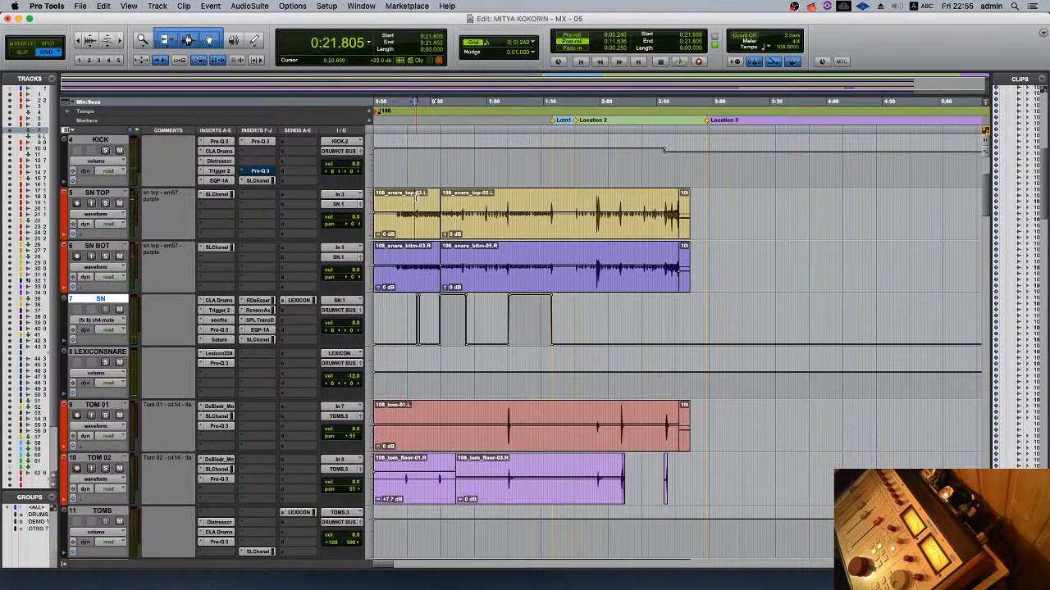
{"action": "left_click", "coordinate": [410, 200]}
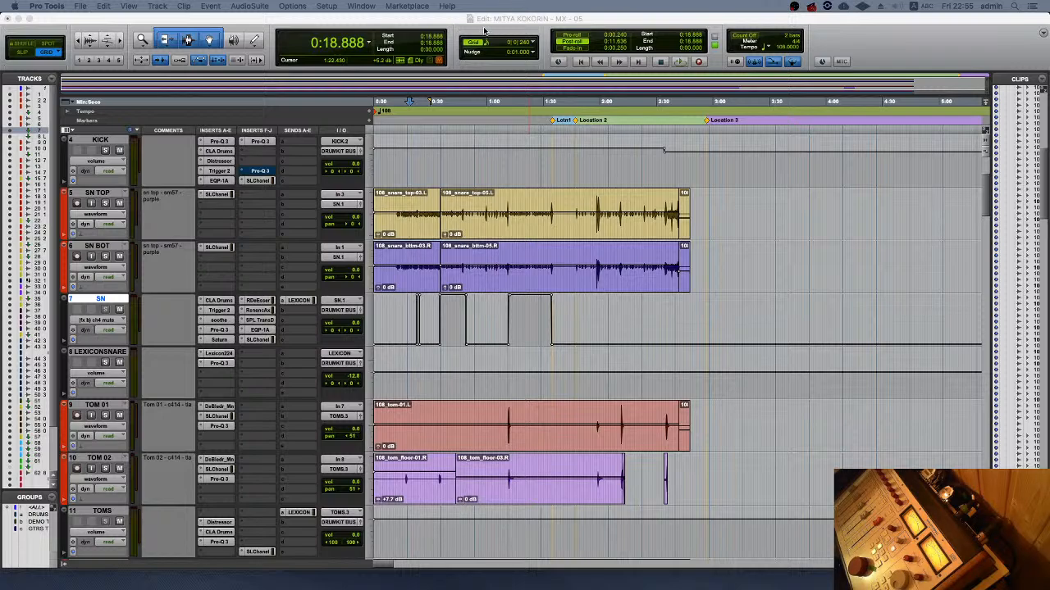
{"action": "key", "text": "space"}
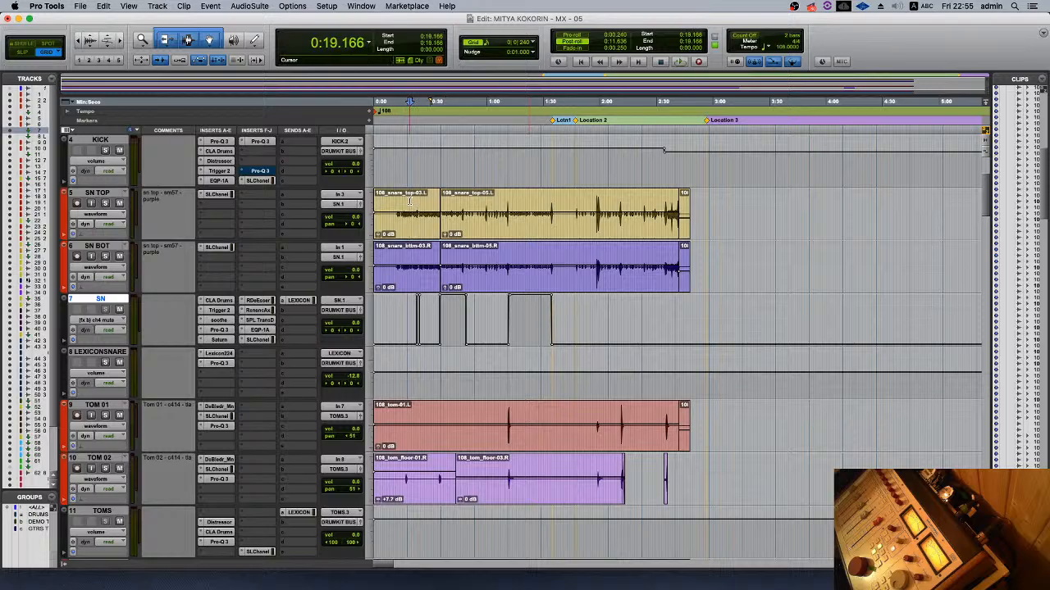
{"action": "scroll", "coordinate": [408, 208], "scroll_direction": "down", "scroll_amount": 10}
{"action": "key", "text": "t"}
{"action": "scroll", "coordinate": [111, 423], "scroll_direction": "down", "scroll_amount": 20}
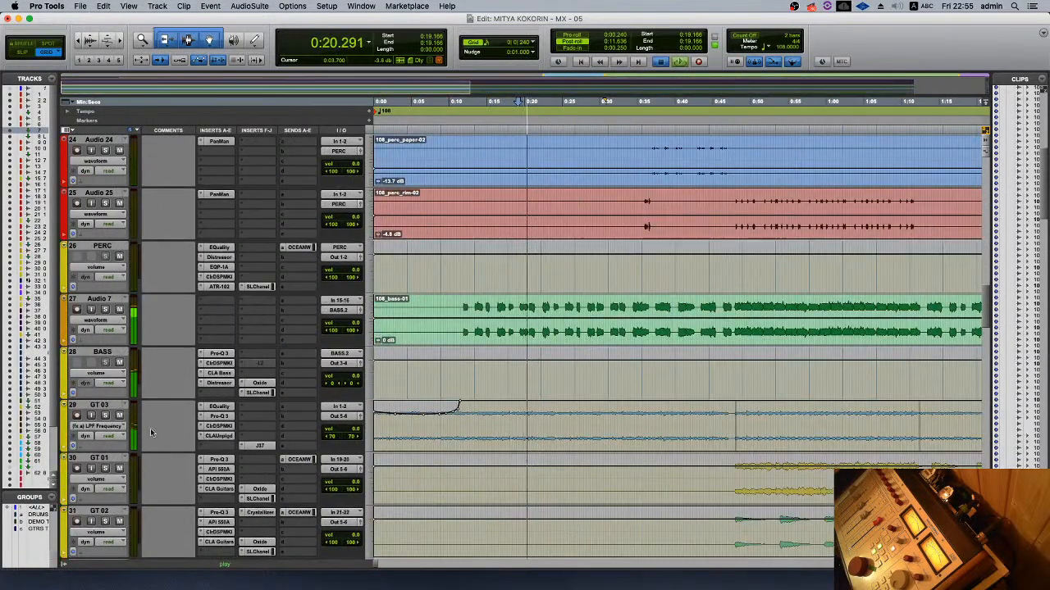
{"action": "key", "text": "space"}
- Play the song from 0:19.166 and toggle input monitoring on the MIX 80 track to compare the mixes
{"action": "scroll", "coordinate": [111, 423], "scroll_direction": "down", "scroll_amount": 15}
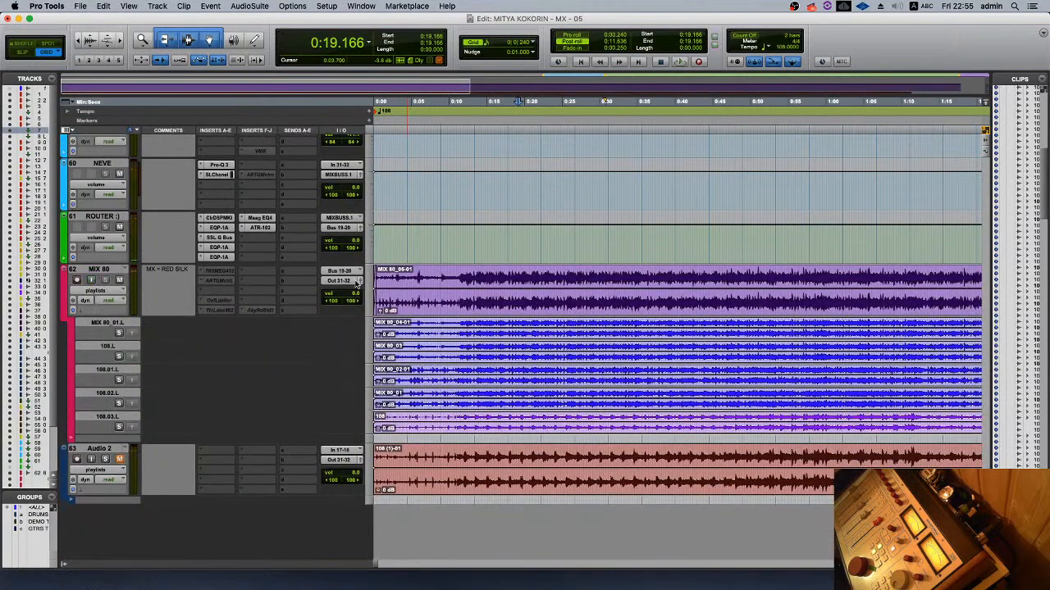
{"action": "key", "text": "space"}
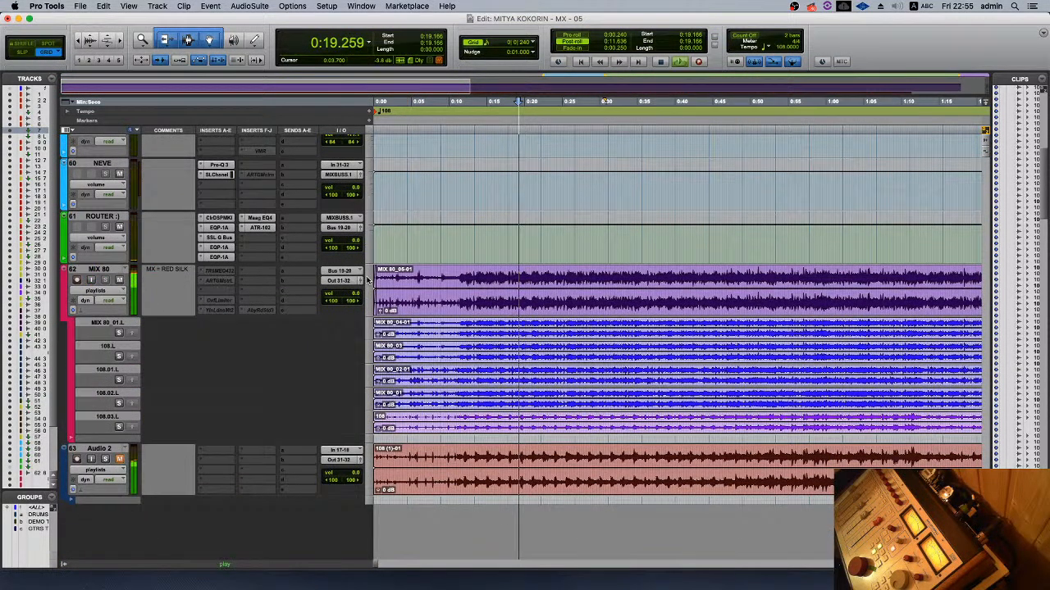
{"action": "left_click", "coordinate": [92, 280]}
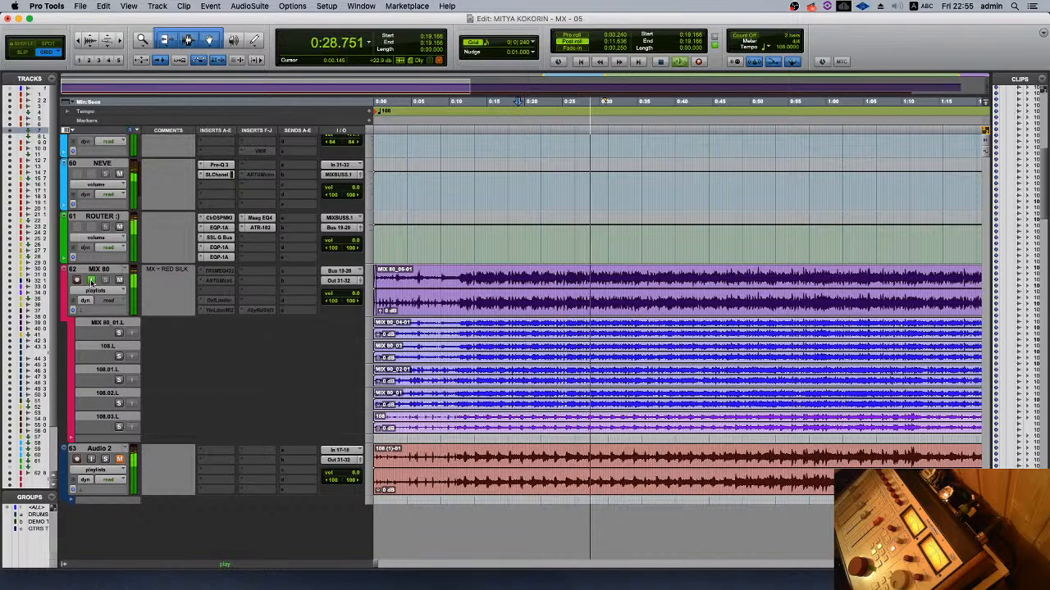
{"action": "scroll", "coordinate": [332, 261], "scroll_direction": "up", "scroll_amount": 10}
{"action": "scroll", "coordinate": [331, 261], "scroll_direction": "down", "scroll_amount": 10}
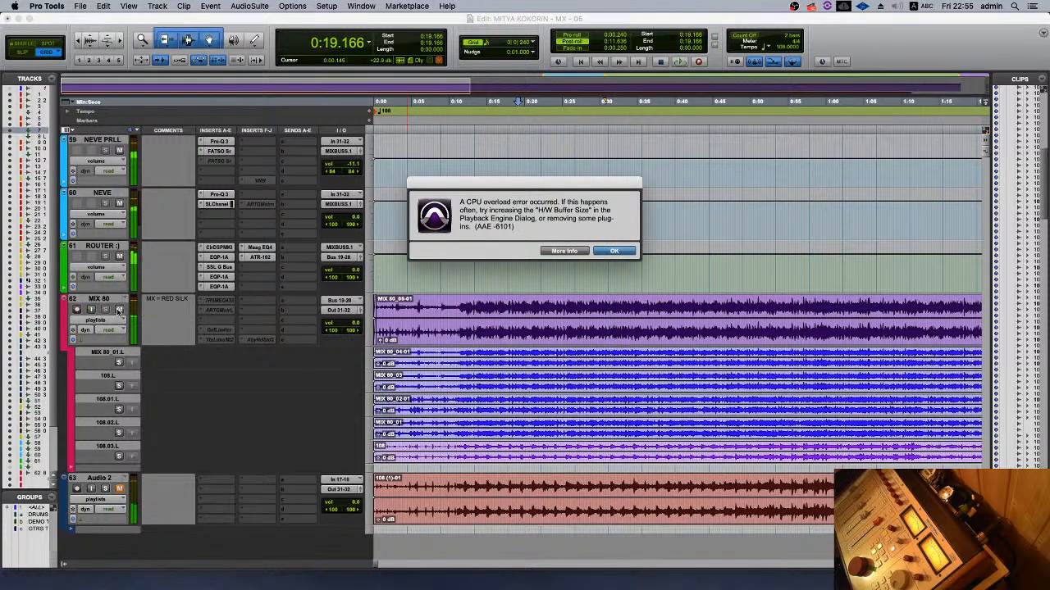
- Dismiss the CPU overload error, replay the song briefly from 0:19.166 and stop at the drum tracks
{"action": "left_click", "coordinate": [623, 259]}
{"action": "key", "text": "space"}
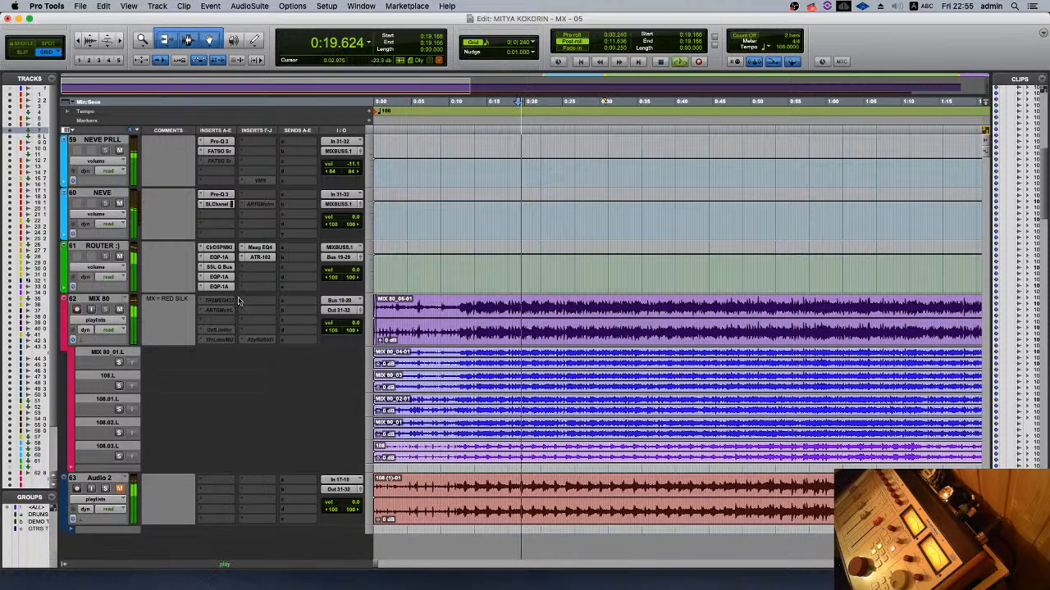
{"action": "scroll", "coordinate": [626, 270], "scroll_direction": "up", "scroll_amount": 20}
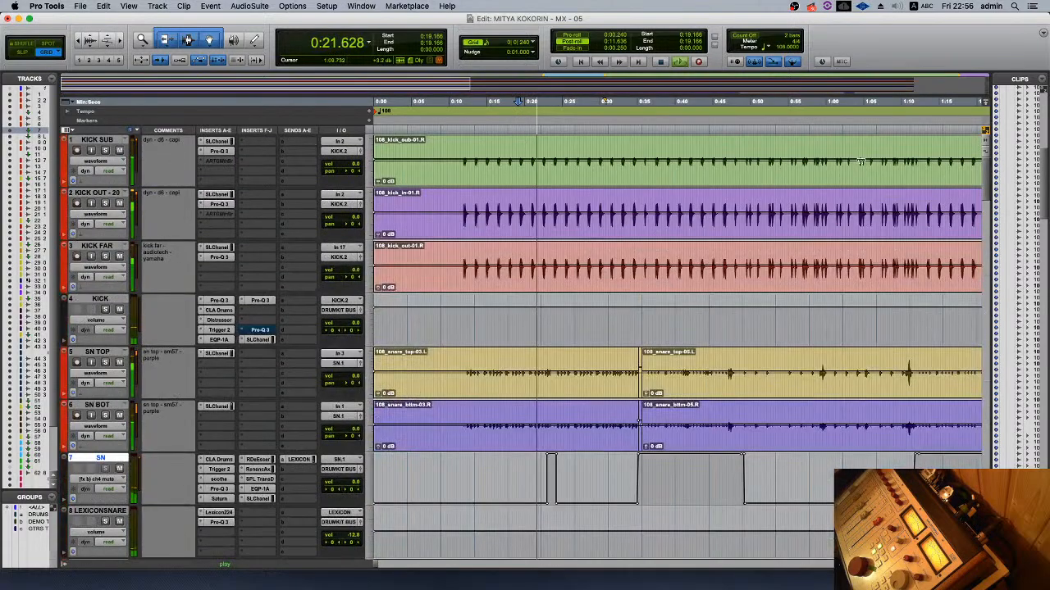
{"action": "key", "text": "space"}
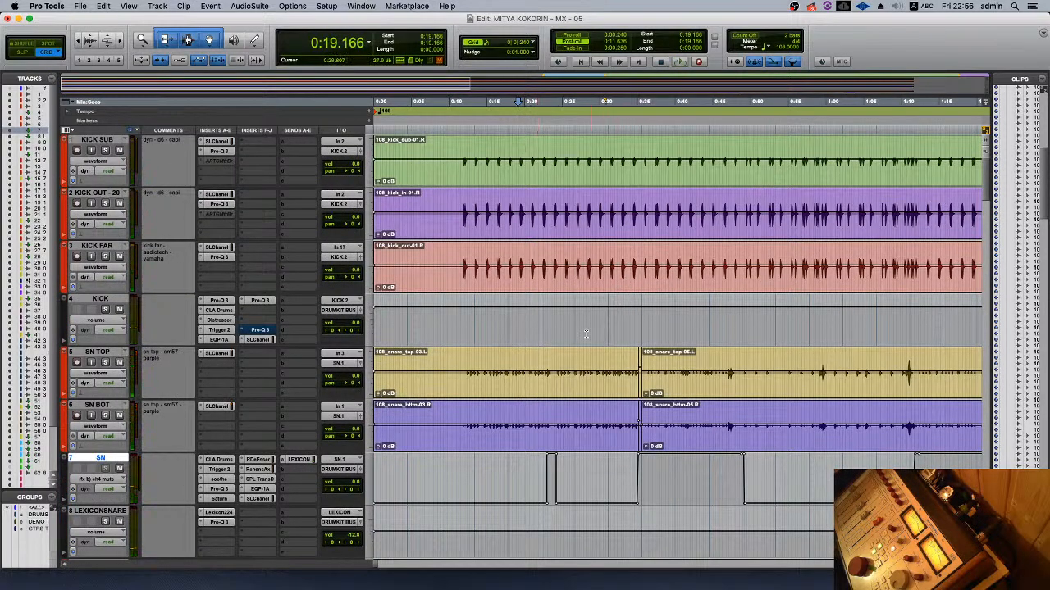
- Play the song from 0:20.000 and examine the Pultec EQP-1A on the SN track during playback
{"action": "scroll", "coordinate": [626, 271], "scroll_direction": "down", "scroll_amount": 2}
{"action": "left_click", "coordinate": [524, 367]}
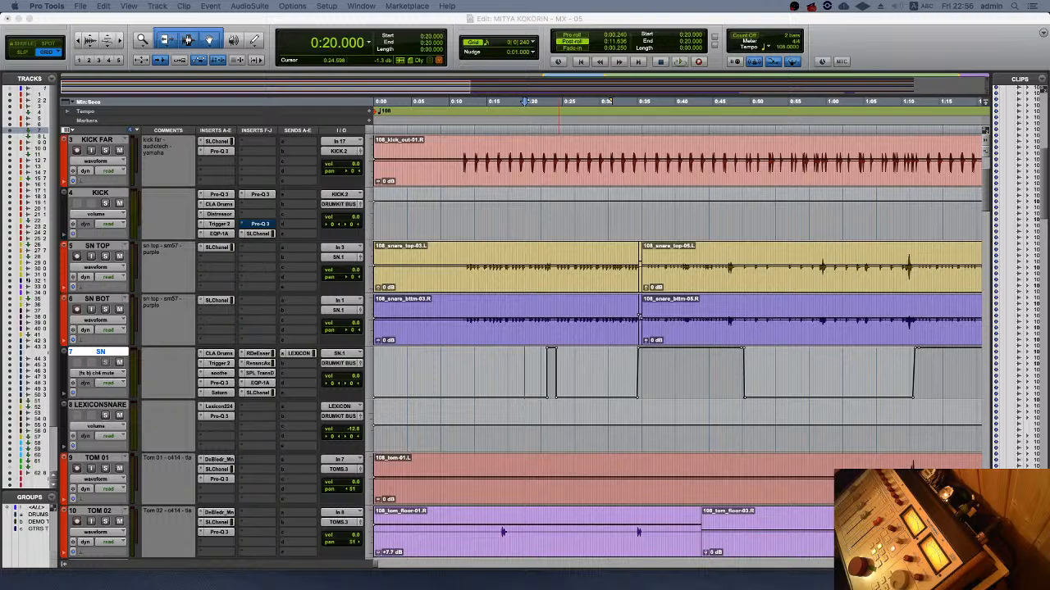
{"action": "key", "text": "space"}
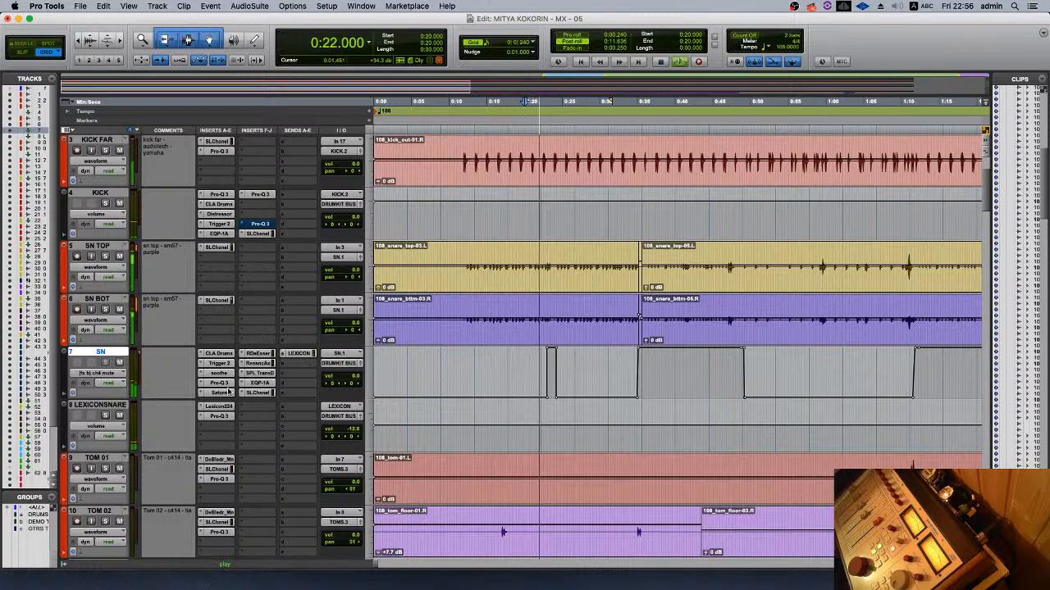
{"action": "left_click", "coordinate": [259, 382]}
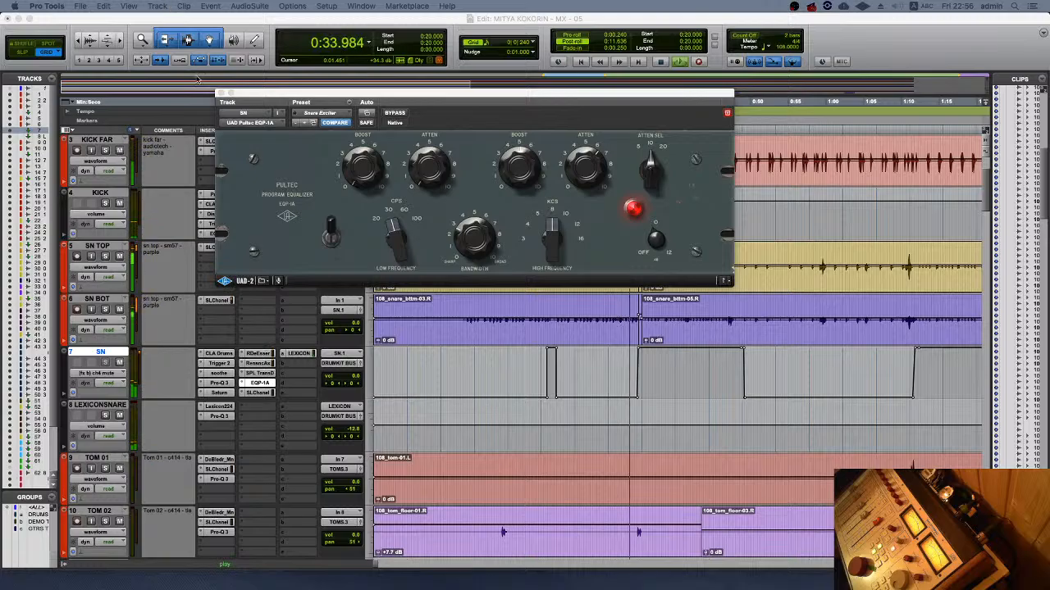
{"action": "left_click", "coordinate": [220, 93]}
- Play the song from 0:17.222 with input monitoring switched on for the MIX 80 track
{"action": "scroll", "coordinate": [763, 205], "scroll_direction": "down", "scroll_amount": 15}
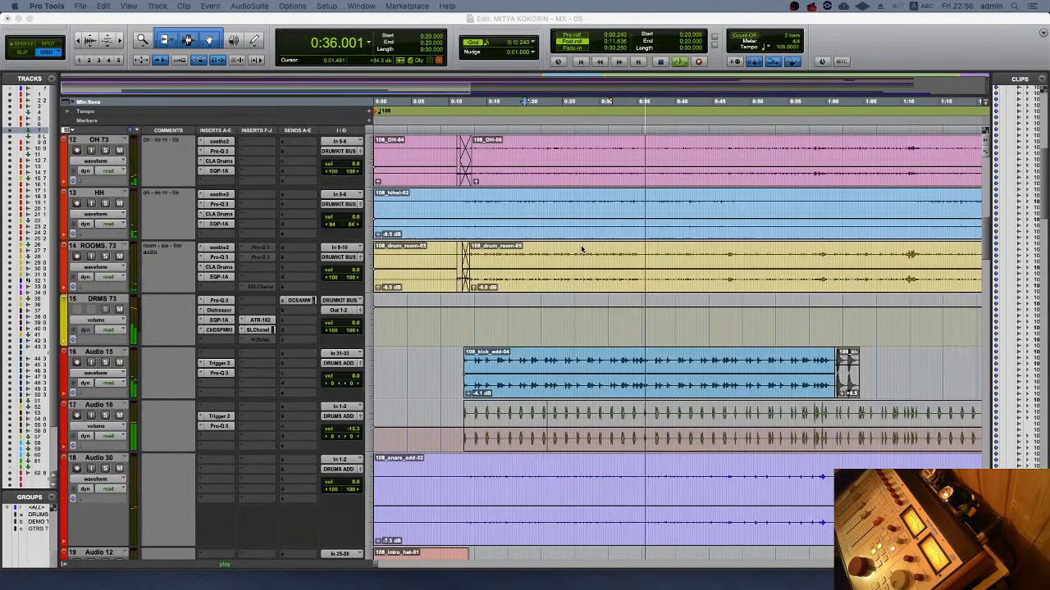
{"action": "scroll", "coordinate": [581, 249], "scroll_direction": "up", "scroll_amount": 7}
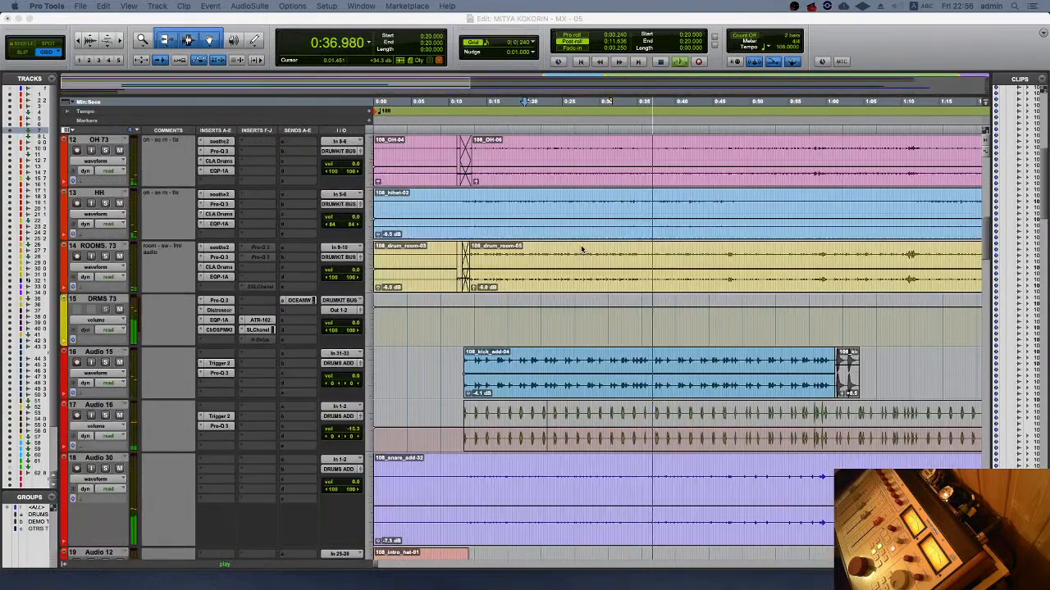
{"action": "left_click", "coordinate": [517, 104]}
{"action": "scroll", "coordinate": [480, 523], "scroll_direction": "down", "scroll_amount": 15}
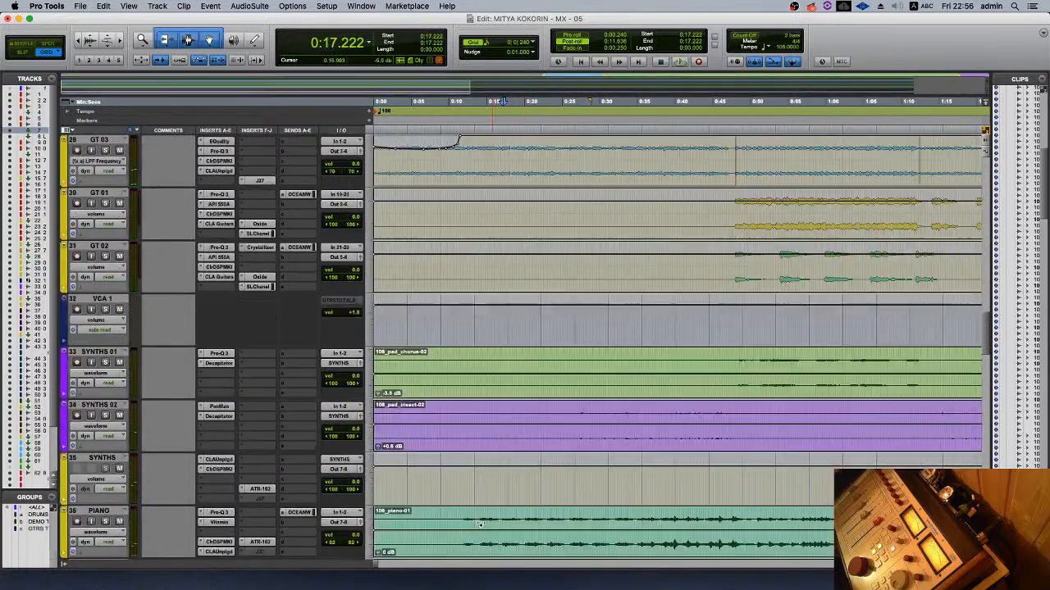
{"action": "scroll", "coordinate": [480, 523], "scroll_direction": "down", "scroll_amount": 20}
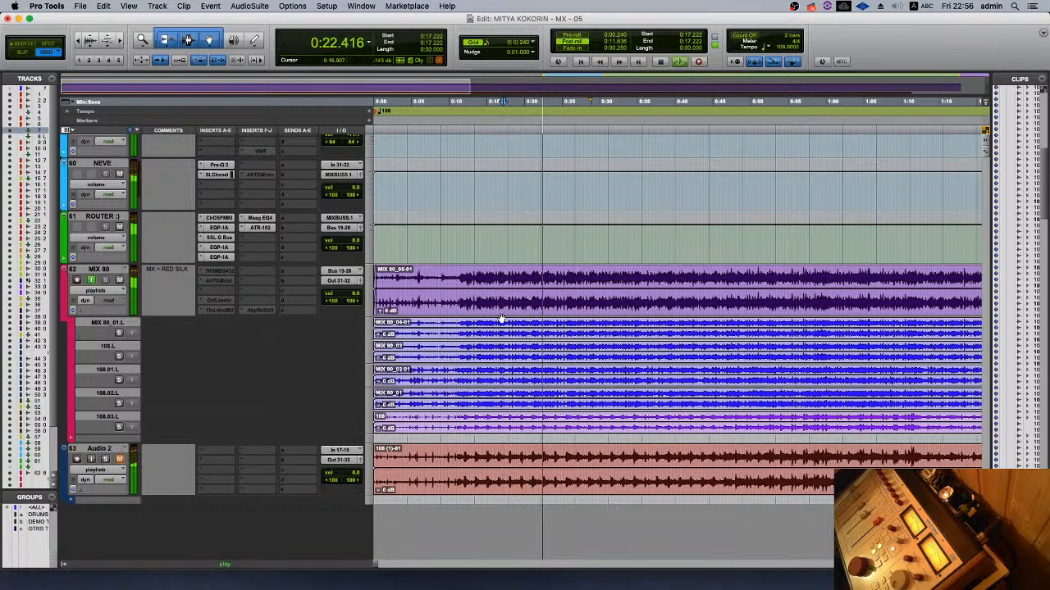
{"action": "scroll", "coordinate": [501, 318], "scroll_direction": "up", "scroll_amount": 20}
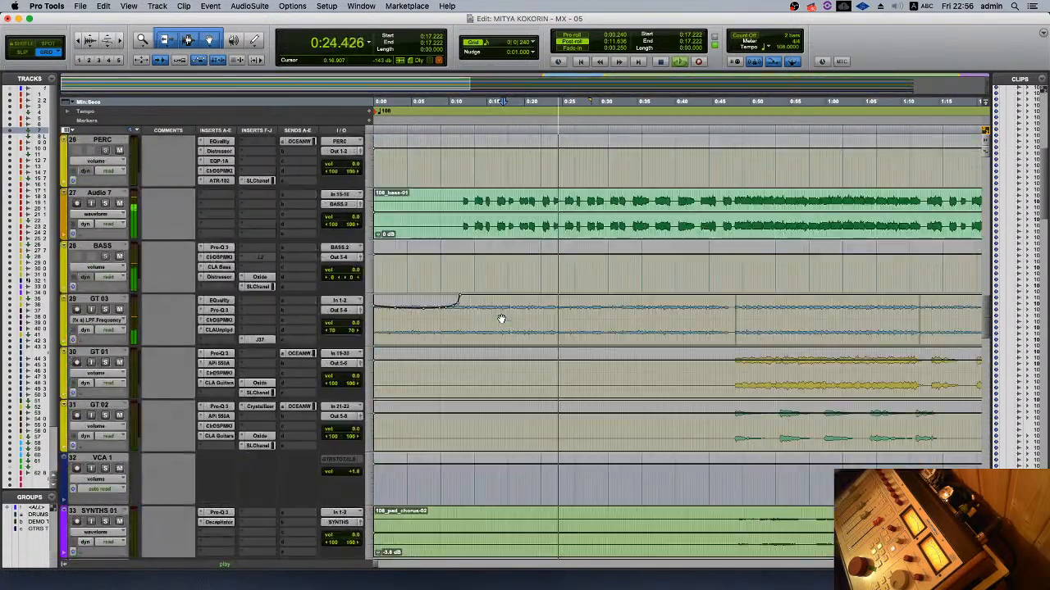
- Open the Pultec EQP-1A on the SN track during playback, examine its settings and close it
{"action": "scroll", "coordinate": [501, 318], "scroll_direction": "up", "scroll_amount": 15}
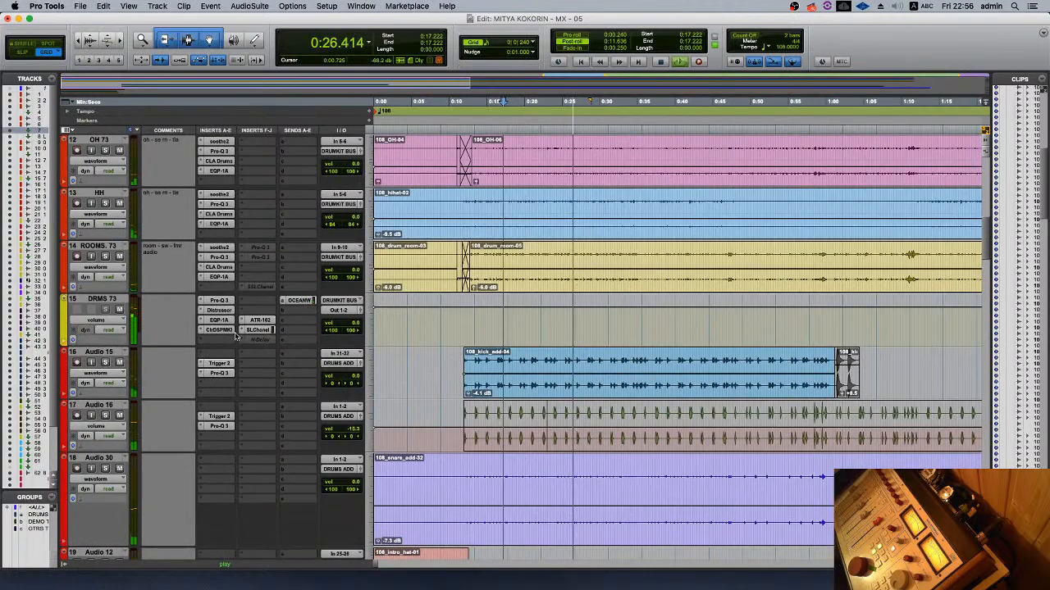
{"action": "scroll", "coordinate": [246, 311], "scroll_direction": "up", "scroll_amount": 7}
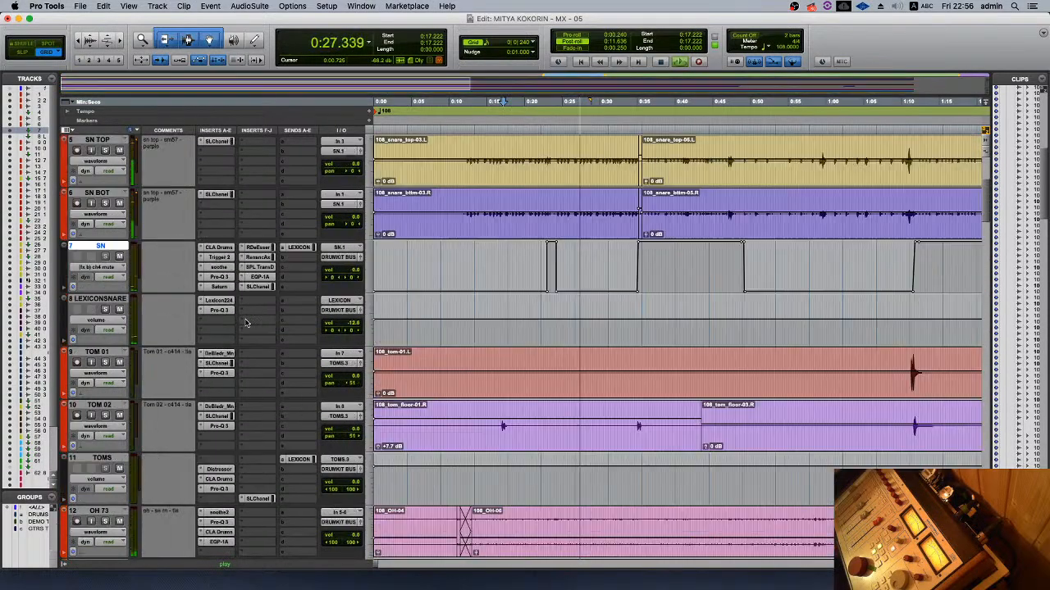
{"action": "left_click", "coordinate": [259, 276]}
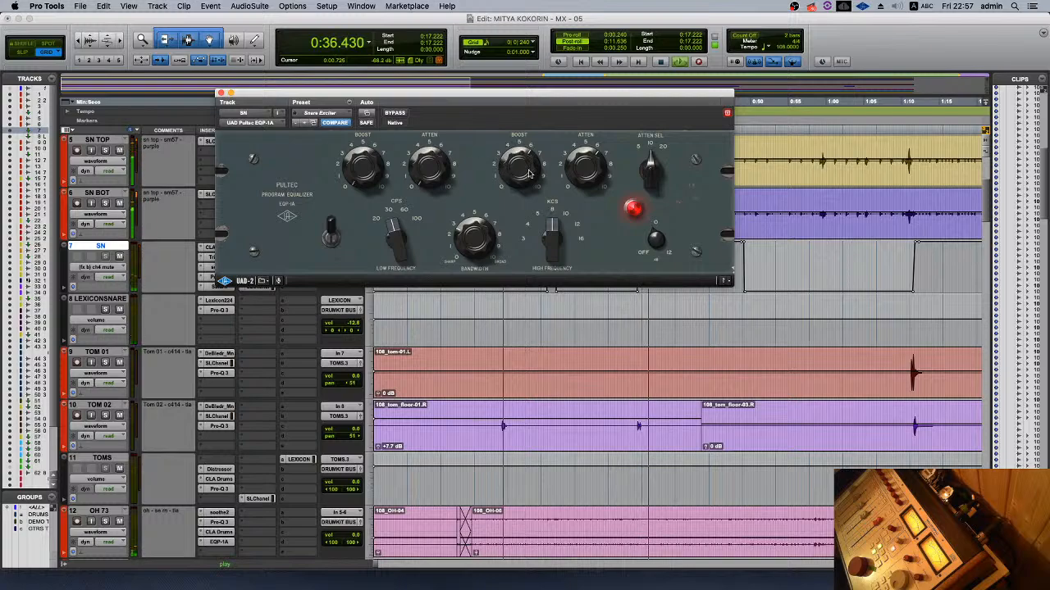
{"action": "left_click", "coordinate": [726, 112]}
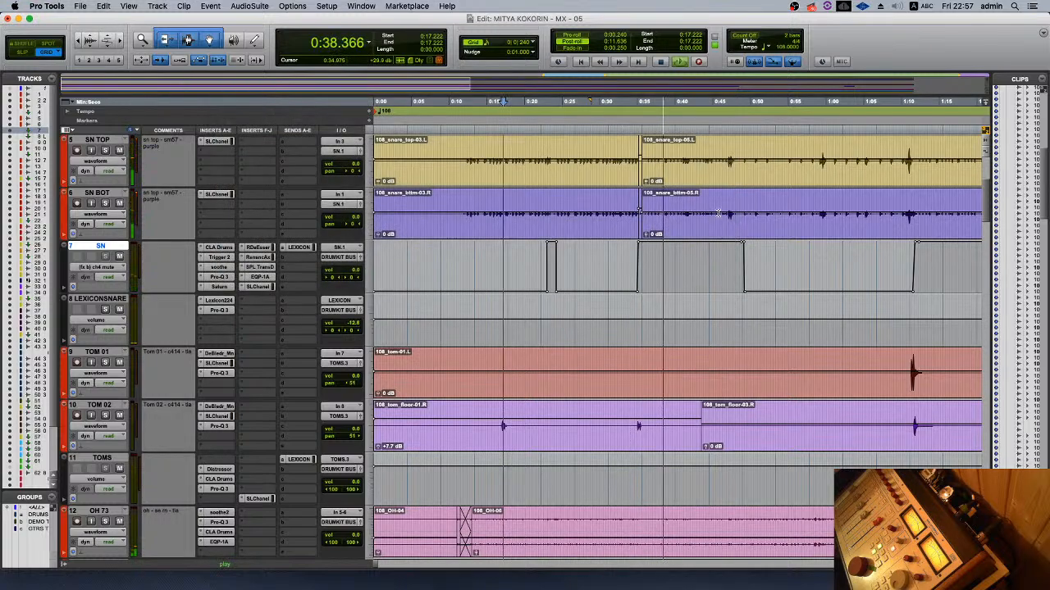
- Zoom the timeline out and play the song from 1:13.055 and from 0:52.777
{"action": "key", "text": "super+bracketleft"}
{"action": "left_click", "coordinate": [651, 205]}
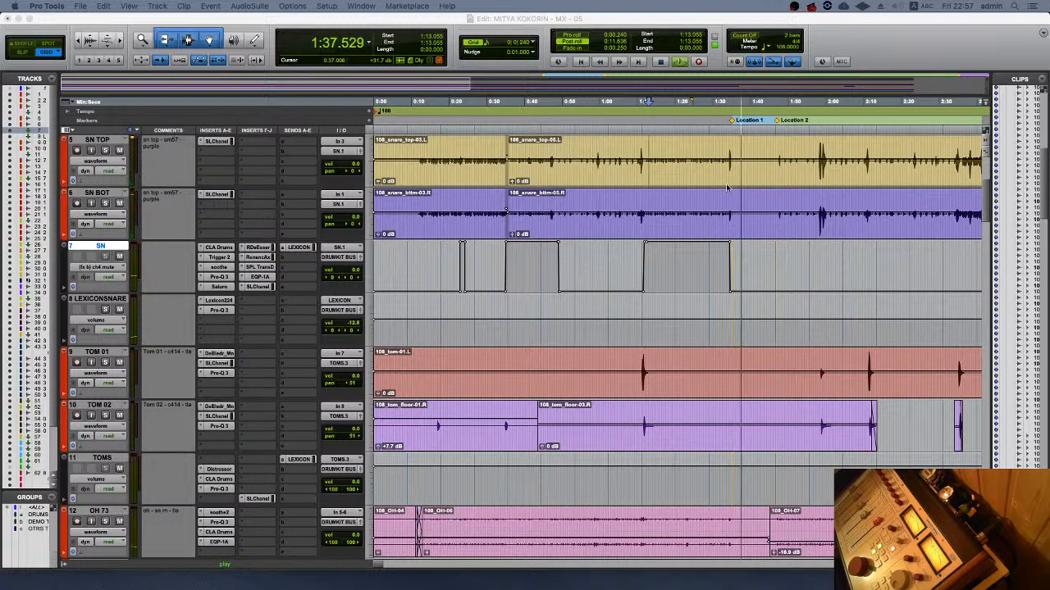
{"action": "left_click", "coordinate": [572, 135]}
{"action": "key", "text": "space"}
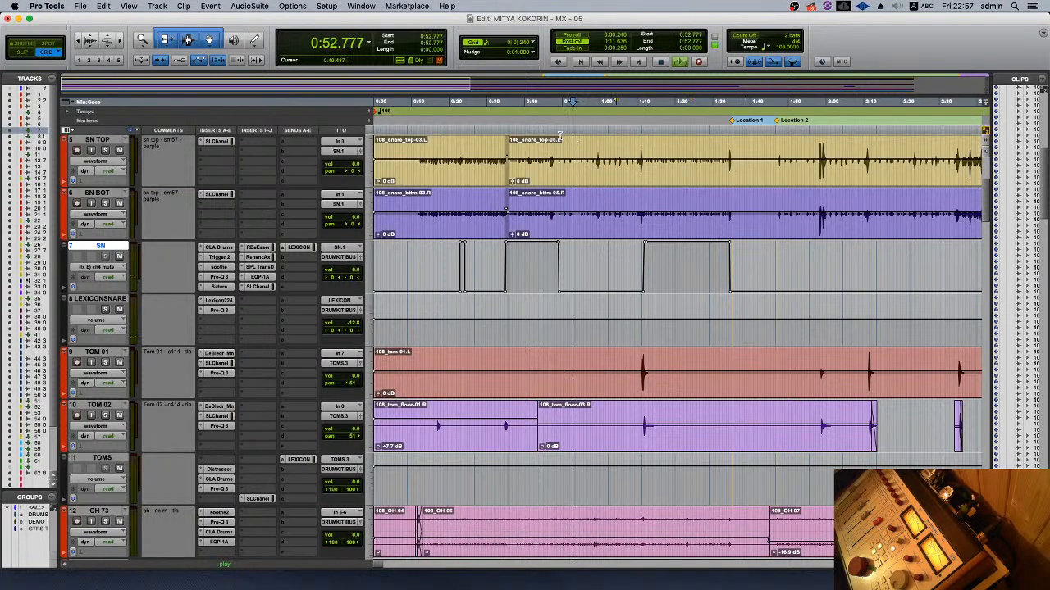
{"action": "key", "text": "space"}
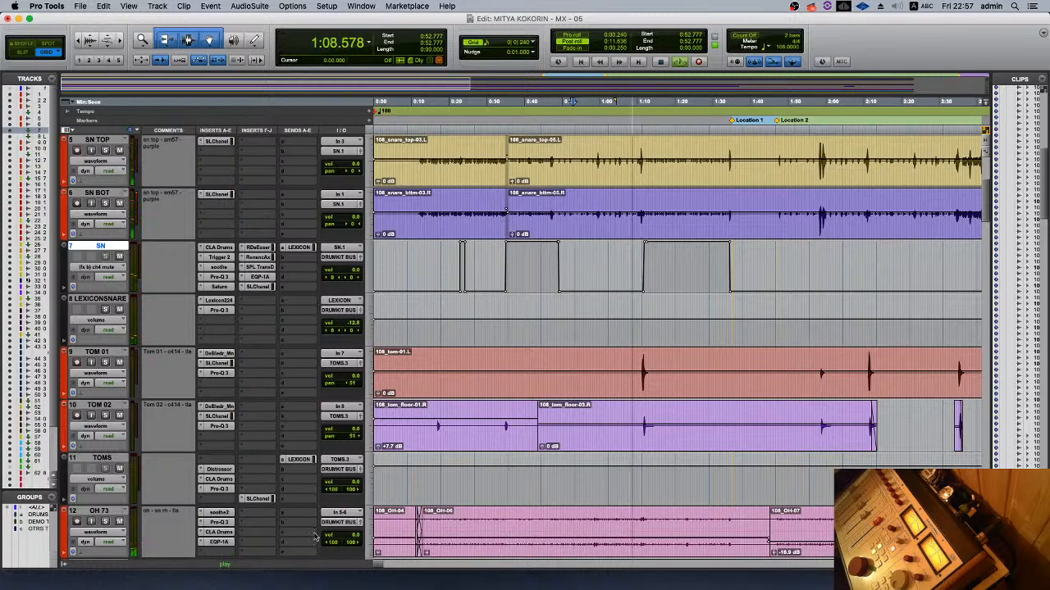
- Play the song from 0:12.083 and toggle input monitoring on the MIX 80 track to compare the mixes
{"action": "key", "text": "space"}
{"action": "left_click", "coordinate": [419, 254]}
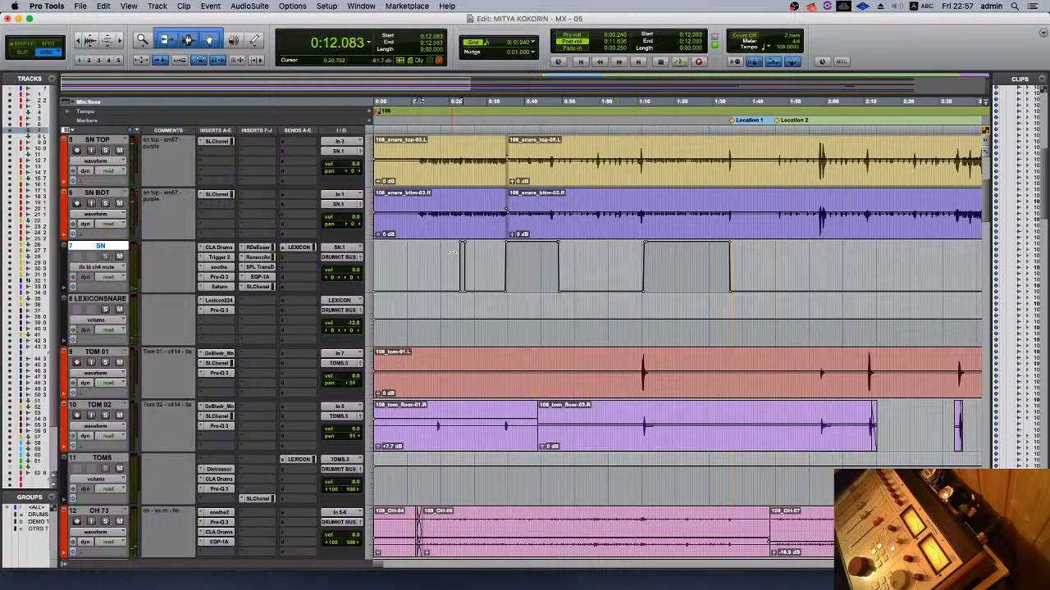
{"action": "scroll", "coordinate": [452, 253], "scroll_direction": "down", "scroll_amount": 15}
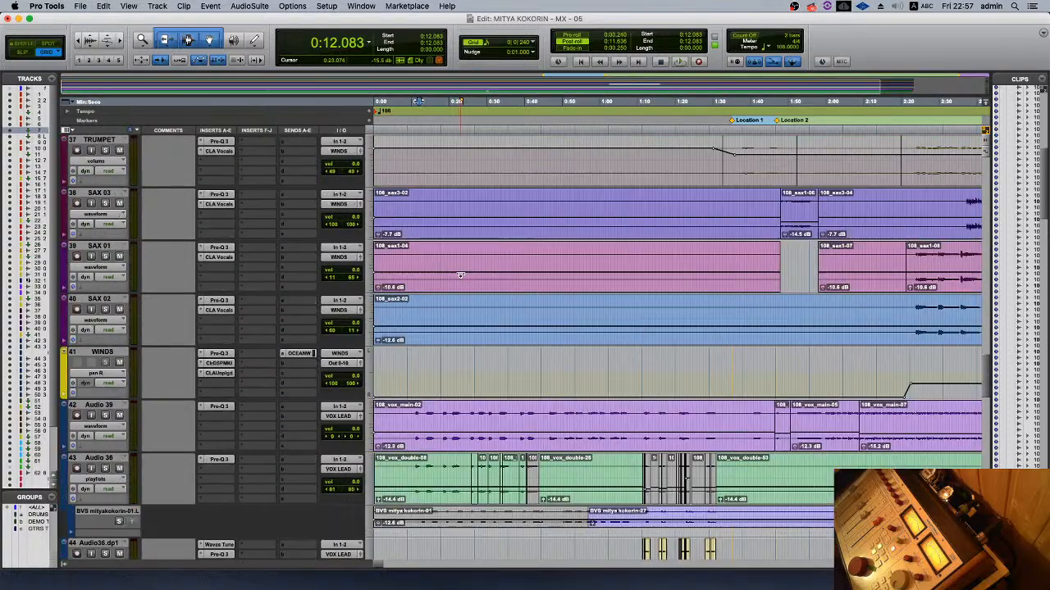
{"action": "scroll", "coordinate": [460, 275], "scroll_direction": "down", "scroll_amount": 12}
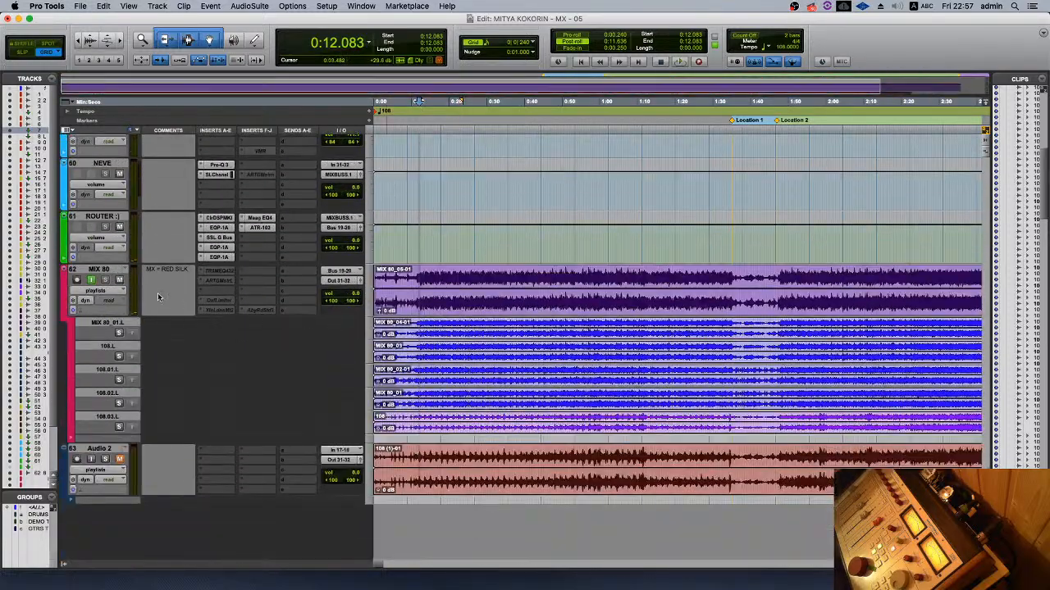
{"action": "left_click", "coordinate": [92, 281]}
{"action": "key", "text": "space"}
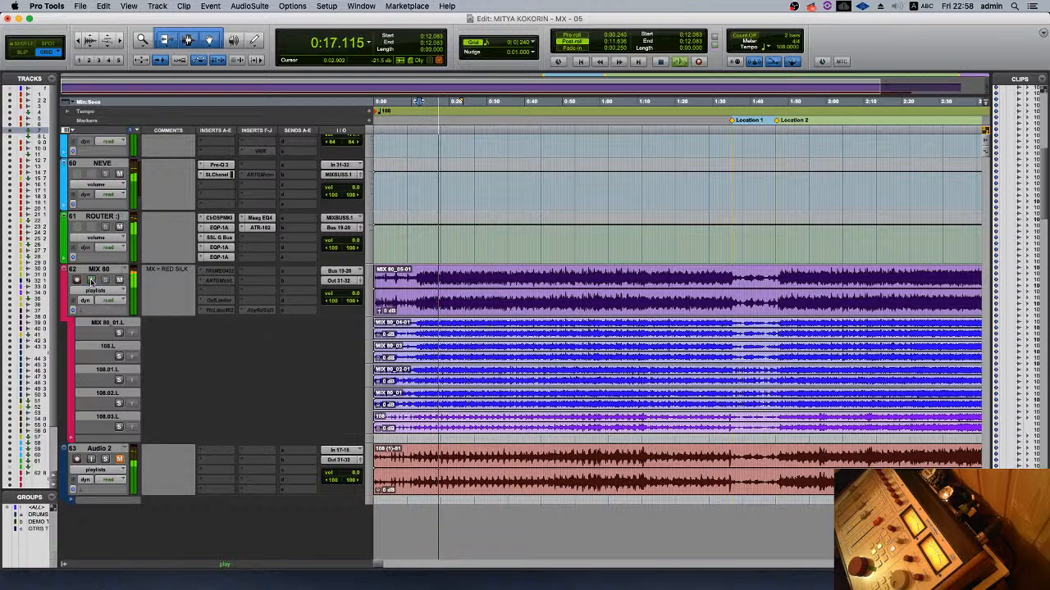
- Dismiss the CPU overload error, replay from 0:12.083 while toggling MIX 80 input monitoring, and dismiss the repeated error
{"action": "left_click", "coordinate": [609, 253]}
{"action": "key", "text": "space"}
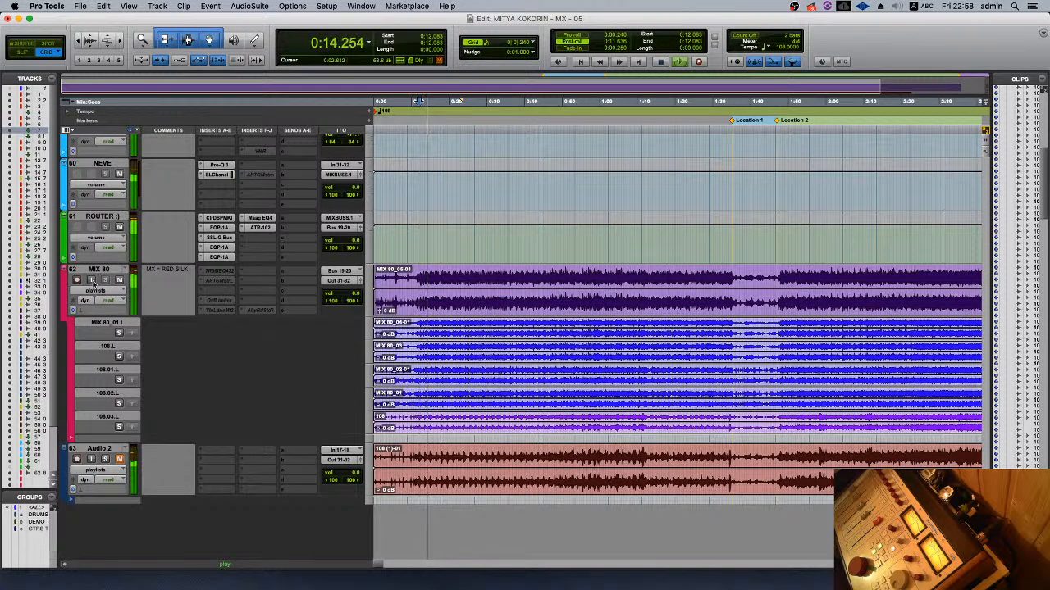
{"action": "left_click", "coordinate": [92, 282]}
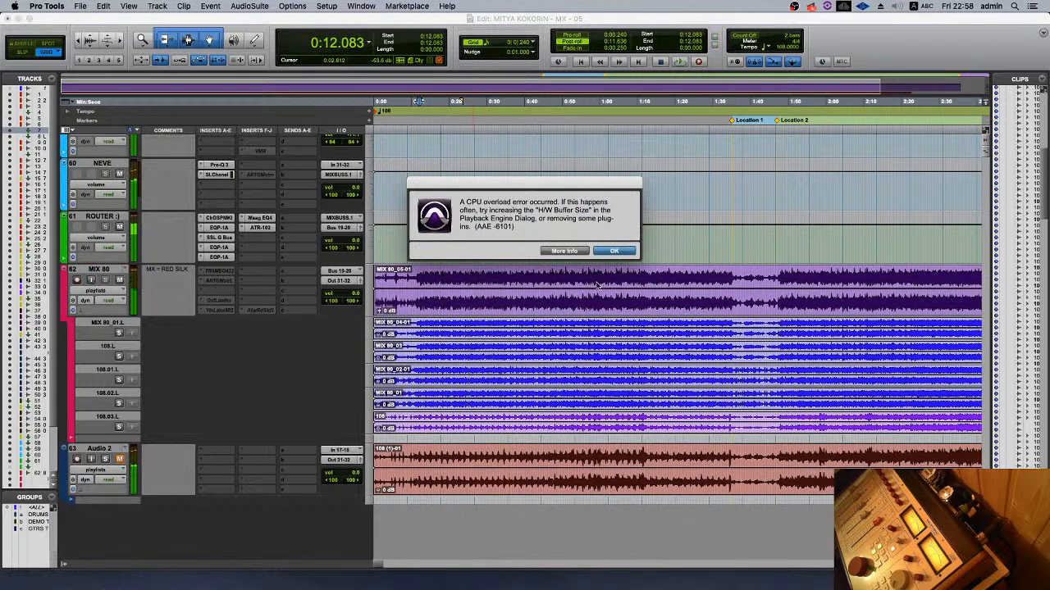
{"action": "left_click", "coordinate": [599, 252]}
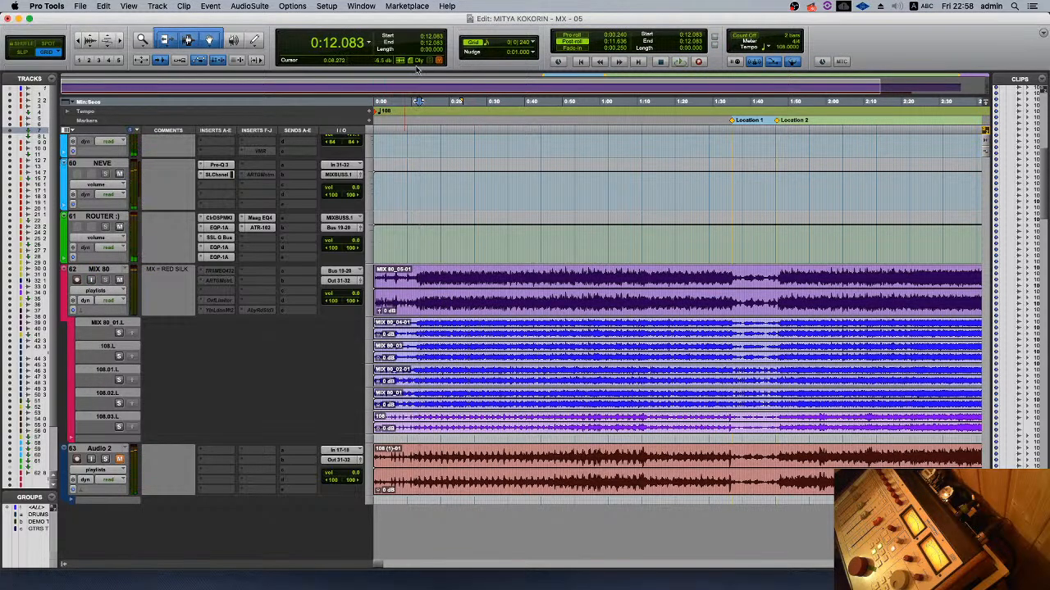
- Set the playback engine's H/W buffer size to 2048 samples
{"action": "left_click", "coordinate": [327, 6]}
{"action": "left_click", "coordinate": [344, 28]}
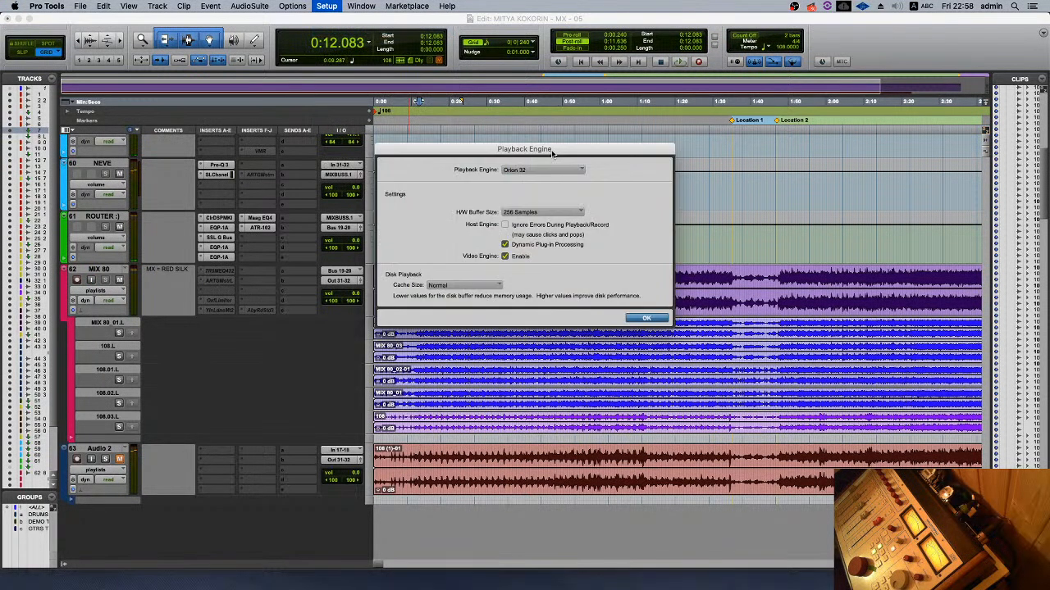
{"action": "left_click", "coordinate": [541, 207]}
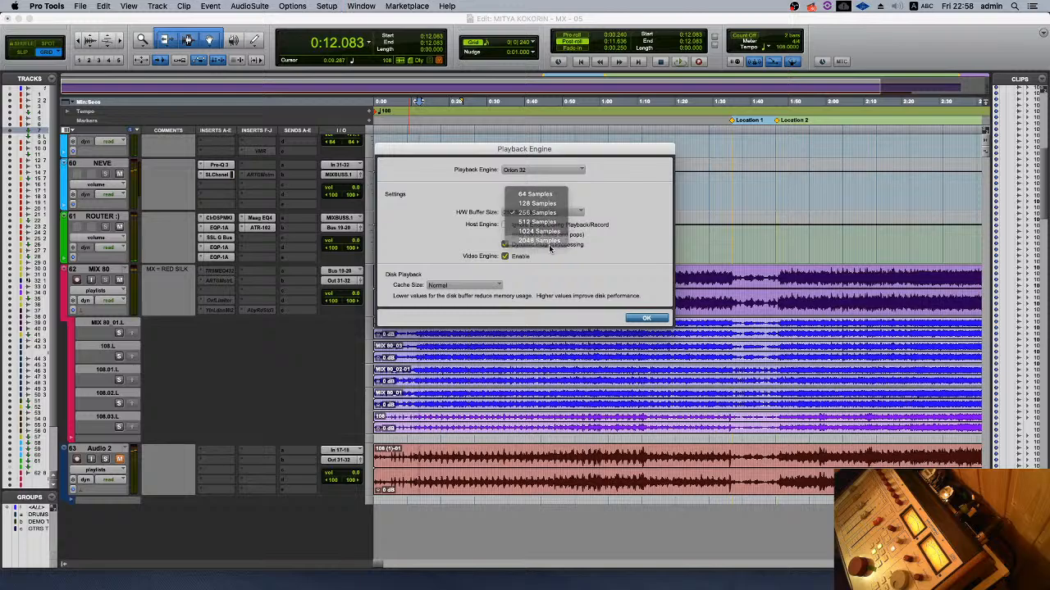
{"action": "left_click", "coordinate": [539, 249]}
{"action": "key", "text": "Return"}
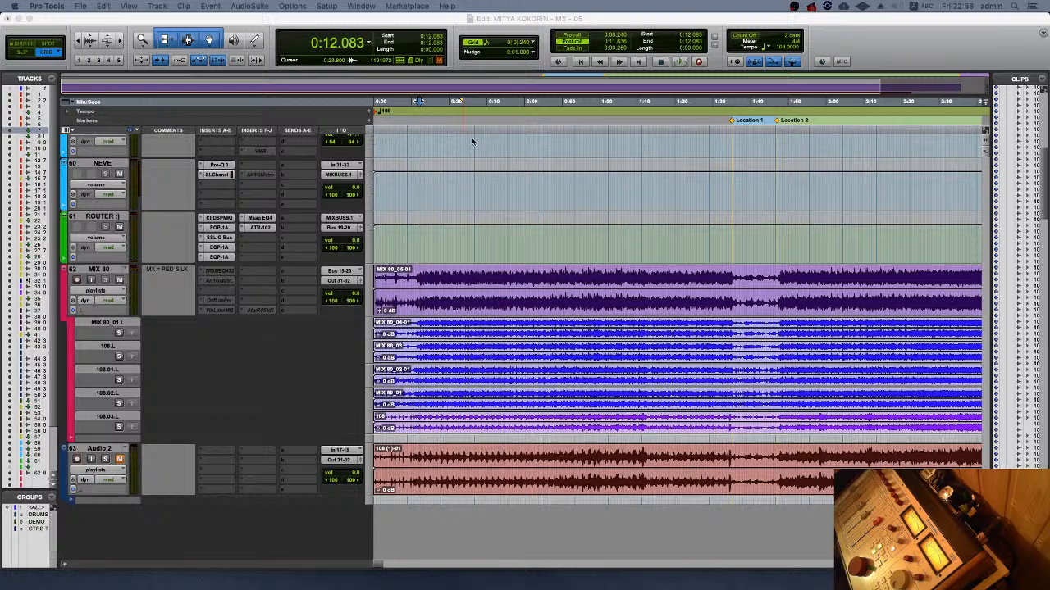
- Play the song from 0:12.083 with input monitoring on for MIX 80, and stop at the kick and snare tracks
{"action": "left_click", "coordinate": [472, 16]}
{"action": "key", "text": "space"}
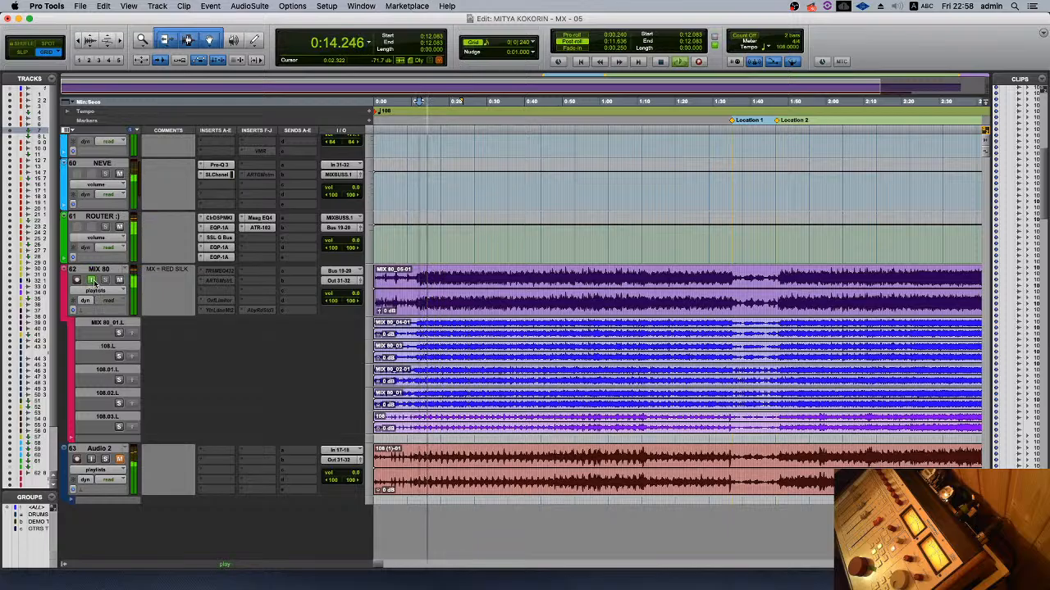
{"action": "scroll", "coordinate": [215, 308], "scroll_direction": "up", "scroll_amount": 15}
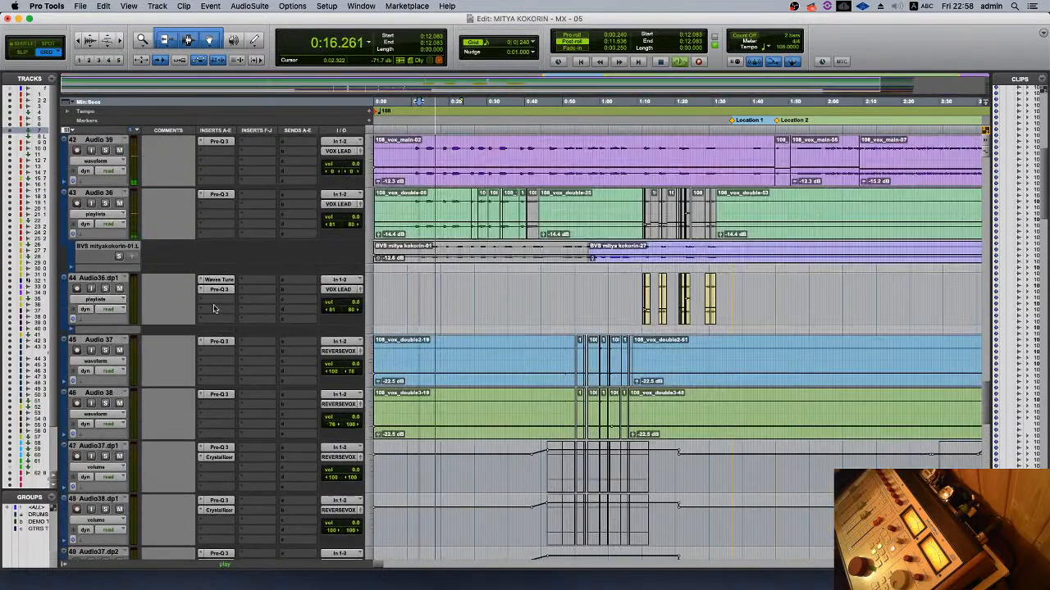
{"action": "scroll", "coordinate": [215, 309], "scroll_direction": "up", "scroll_amount": 16}
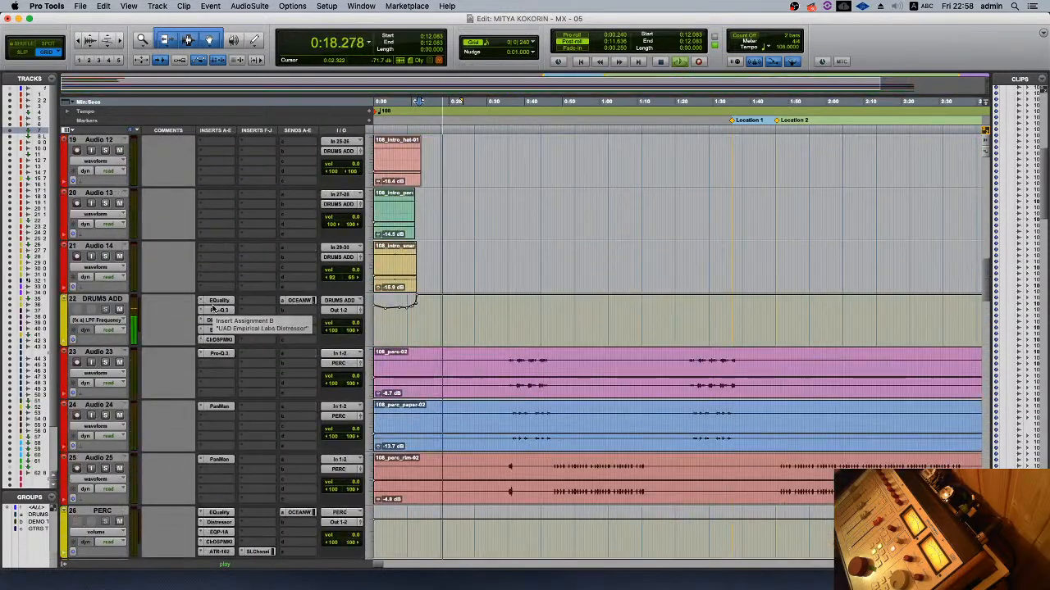
{"action": "scroll", "coordinate": [215, 308], "scroll_direction": "up", "scroll_amount": 10}
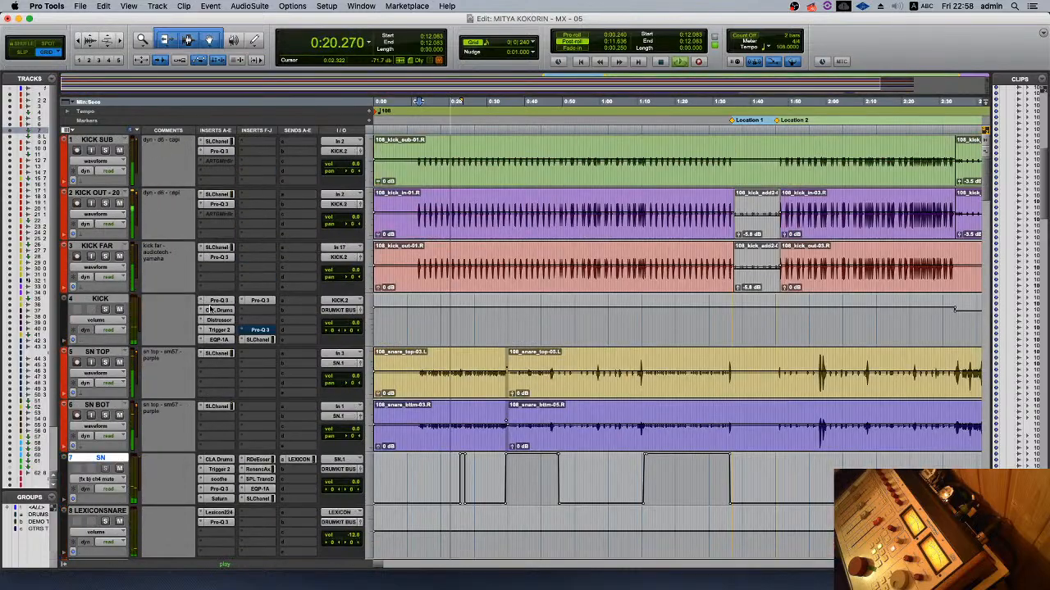
{"action": "key", "text": "space"}
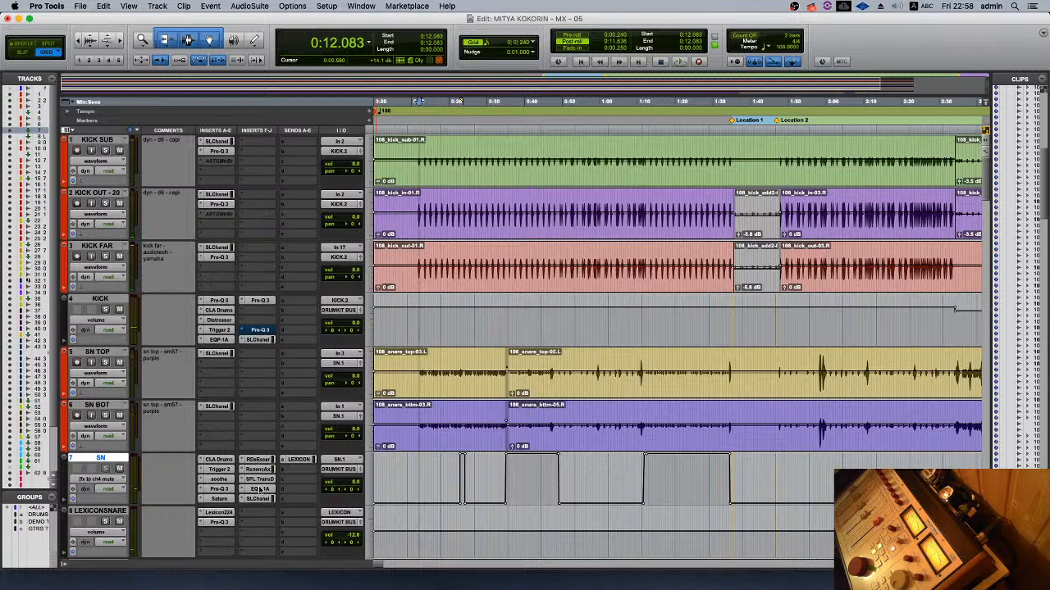
- Examine the SPL Transient Designer and the bypassed Trigger 2 on the SN track, and close the plug-in window
{"action": "left_click", "coordinate": [260, 481]}
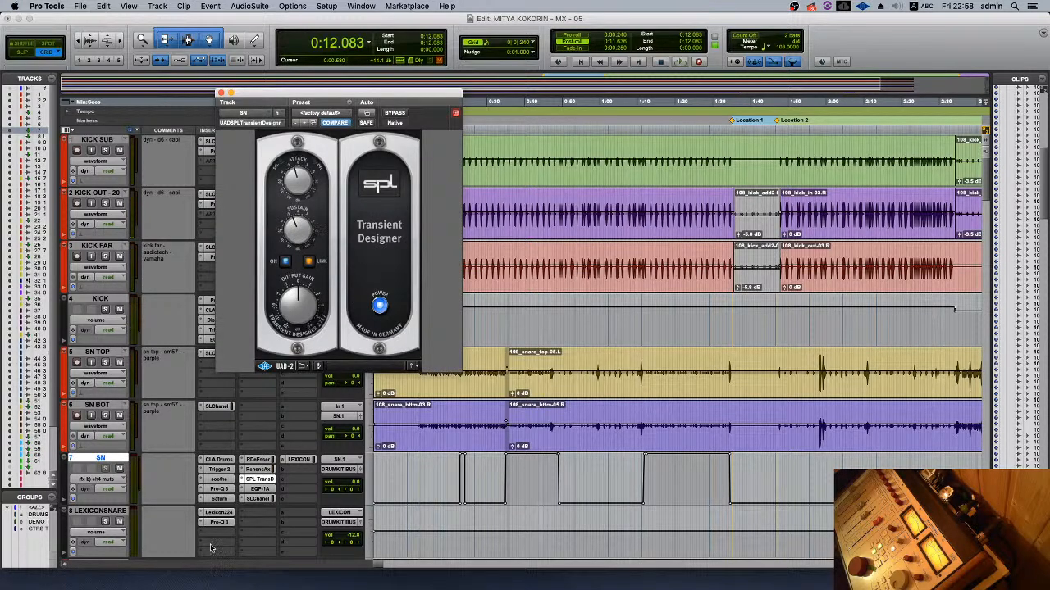
{"action": "left_click", "coordinate": [218, 470]}
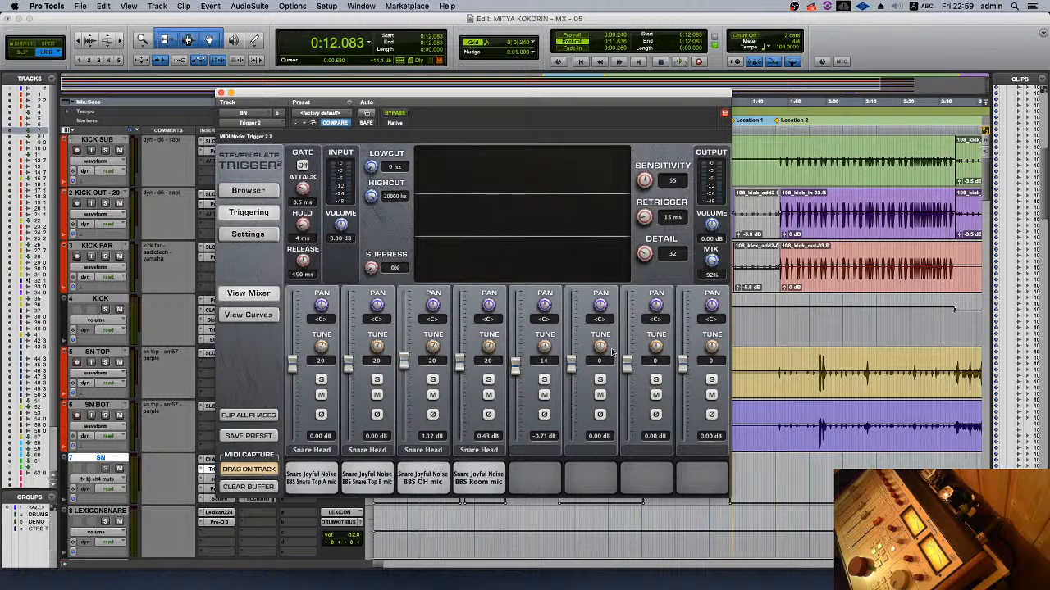
{"action": "left_click", "coordinate": [220, 92]}
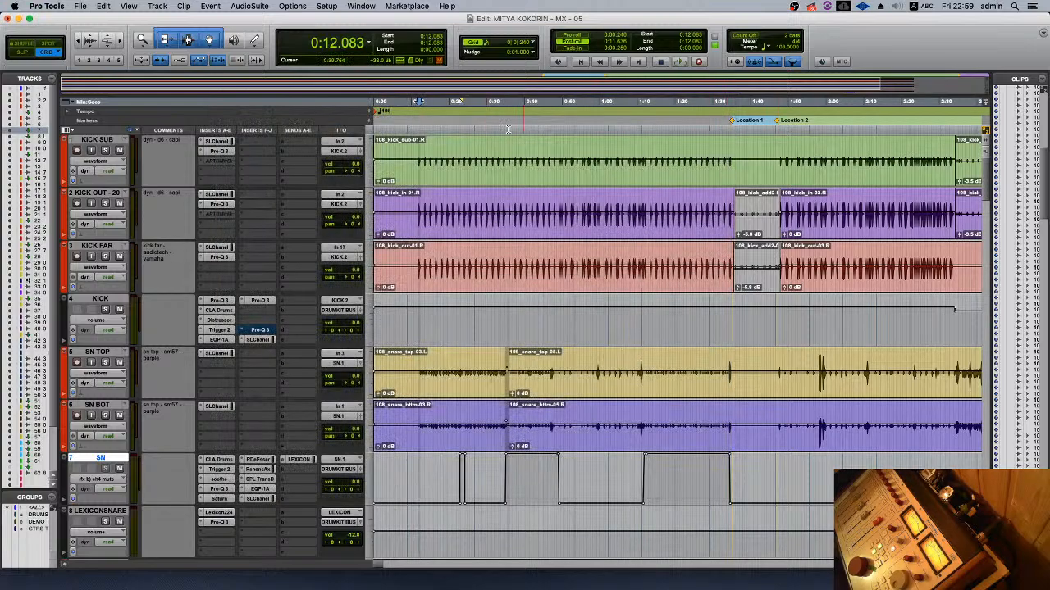
- Play the song from 0:19.444 to hear the snare in the full mix
{"action": "left_click", "coordinate": [448, 133]}
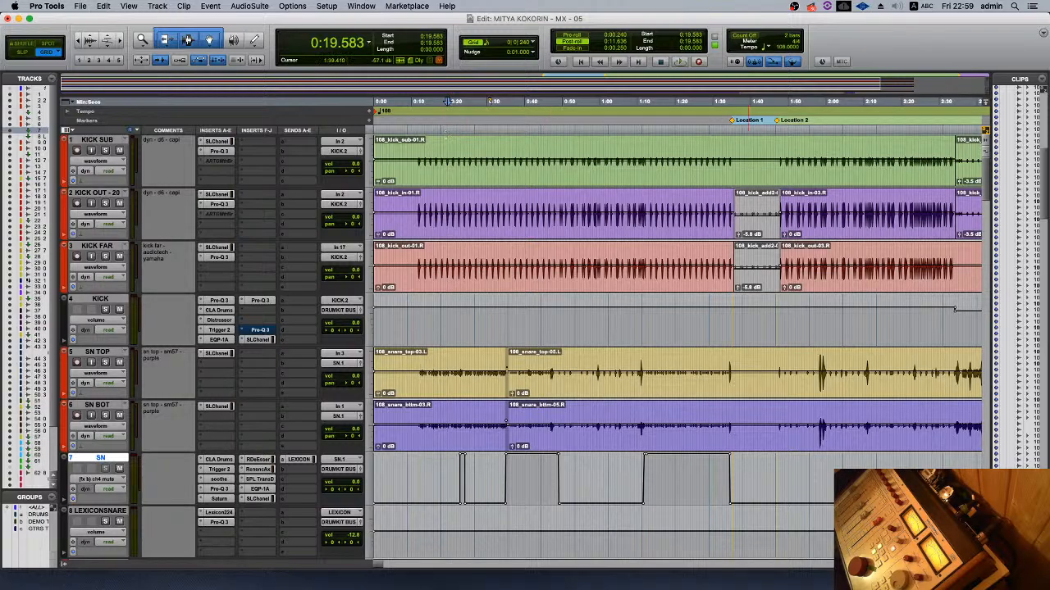
{"action": "mouse_move", "coordinate": [820, 589]}
{"action": "left_mouse_down"}
{"action": "mouse_move", "coordinate": [818, 30]}
{"action": "mouse_move", "coordinate": [802, 41]}
{"action": "mouse_move", "coordinate": [825, 14]}
{"action": "mouse_move", "coordinate": [815, 19]}
{"action": "mouse_move", "coordinate": [815, 589]}
{"action": "left_mouse_up"}
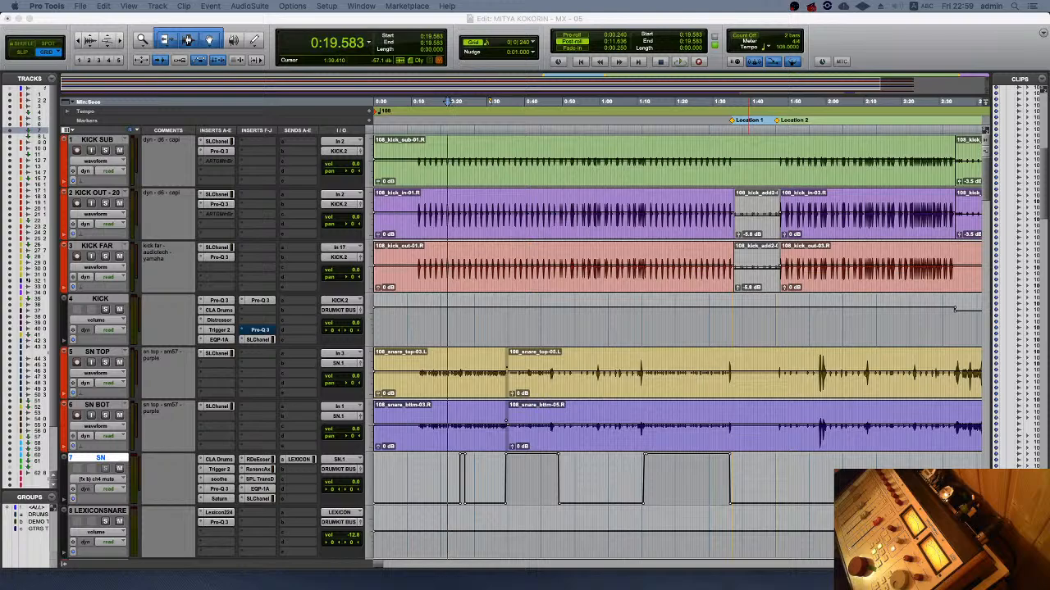
{"action": "left_click", "coordinate": [447, 131]}
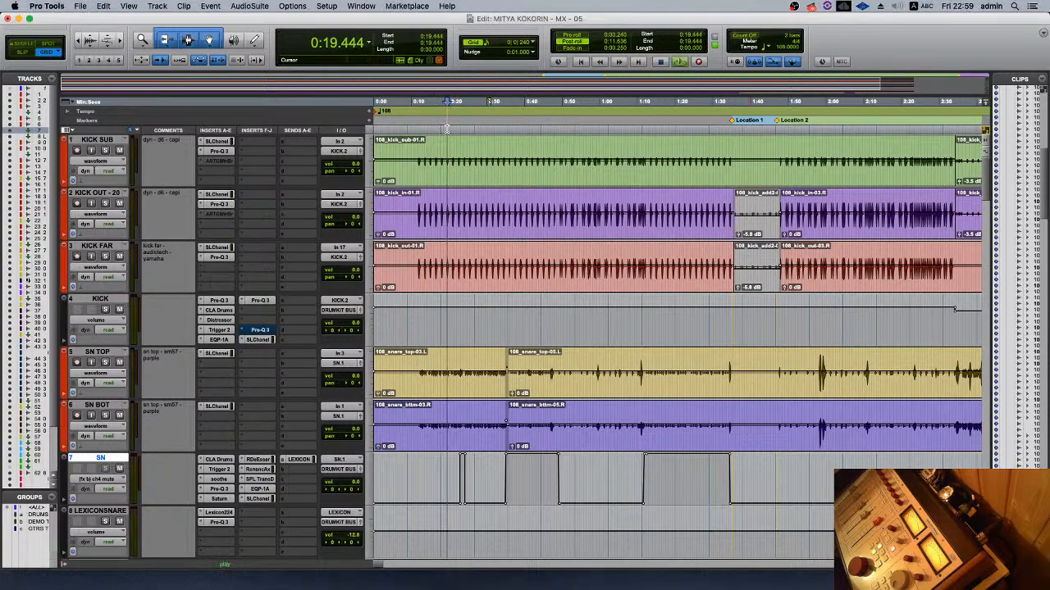
{"action": "key", "text": "space"}
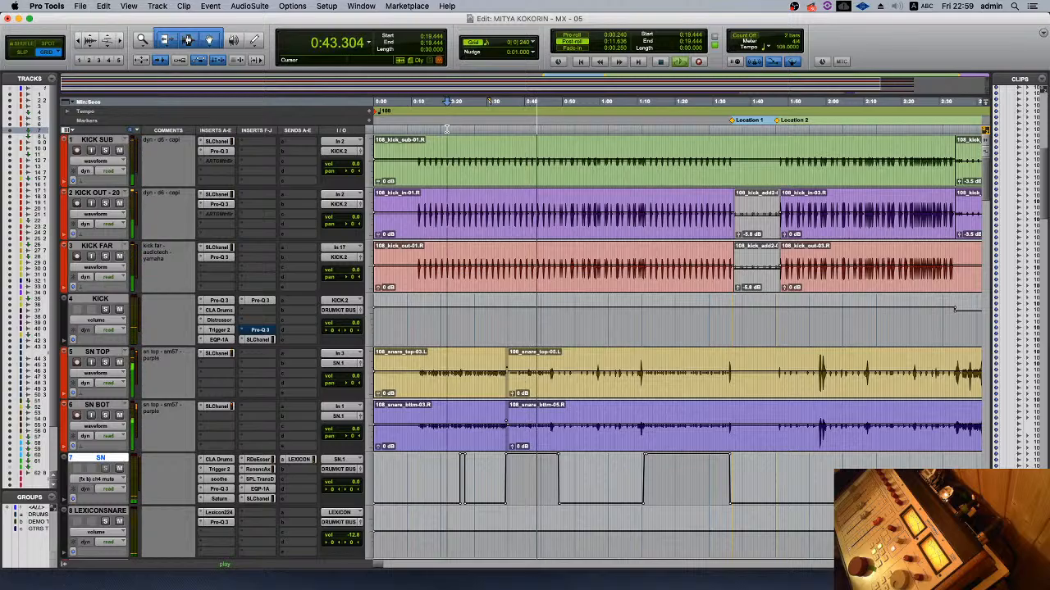
- Check the MIX 80 track and mix bus tracks during playback, and return to the kick and snare tracks
{"action": "scroll", "coordinate": [516, 332], "scroll_direction": "down", "scroll_amount": 5}
{"action": "scroll", "coordinate": [516, 332], "scroll_direction": "down", "scroll_amount": 20}
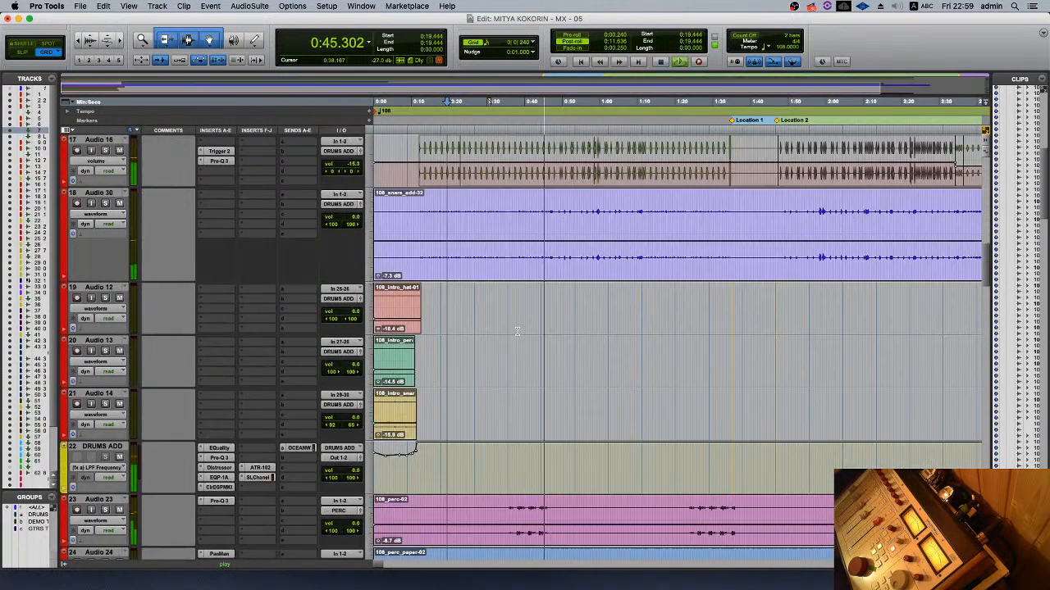
{"action": "scroll", "coordinate": [517, 331], "scroll_direction": "down", "scroll_amount": 15}
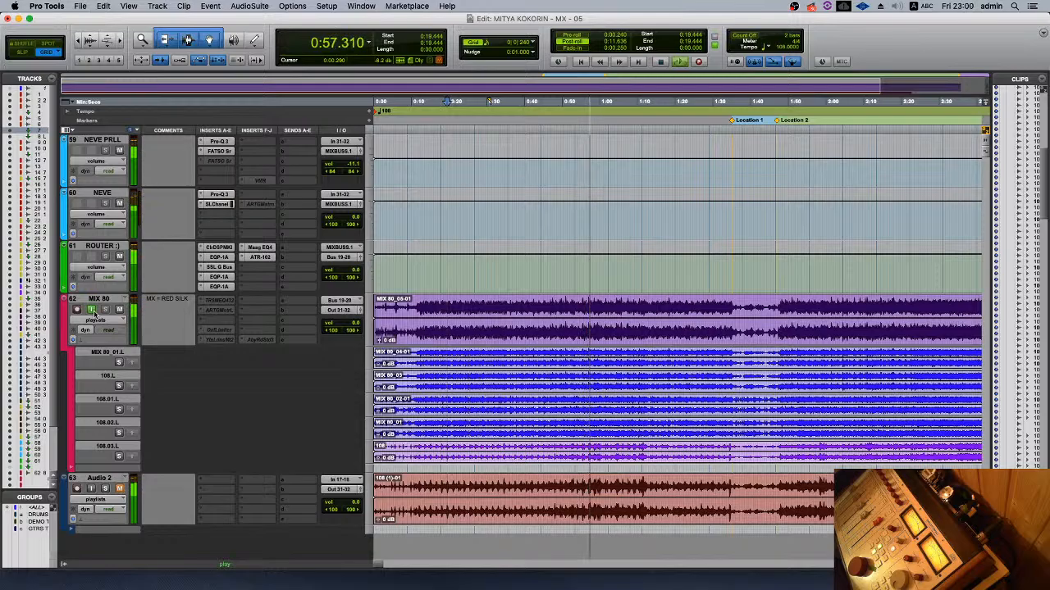
{"action": "scroll", "coordinate": [457, 287], "scroll_direction": "up", "scroll_amount": 10}
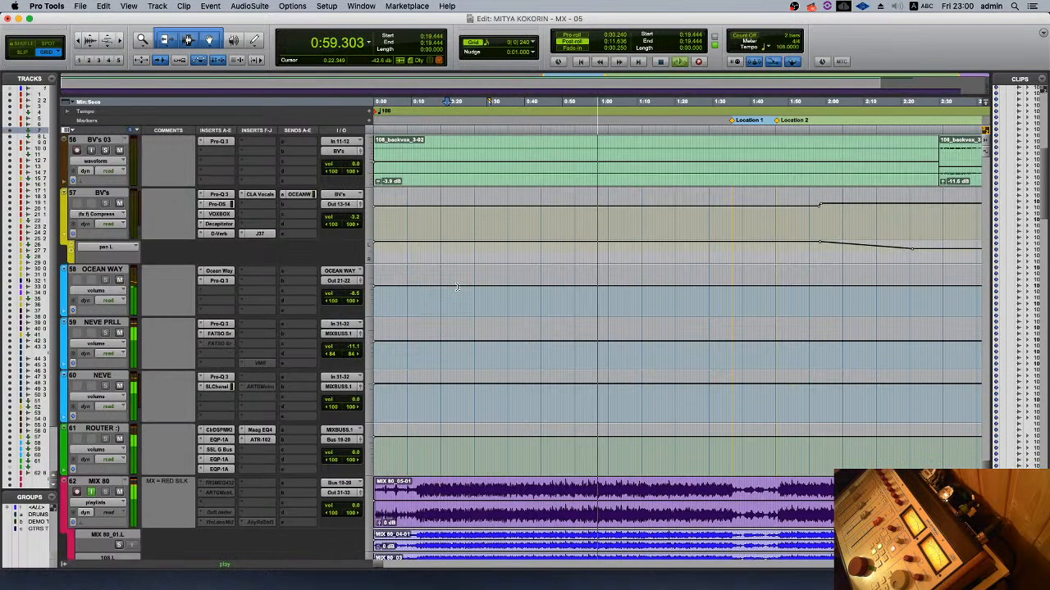
{"action": "scroll", "coordinate": [457, 286], "scroll_direction": "up", "scroll_amount": 15}
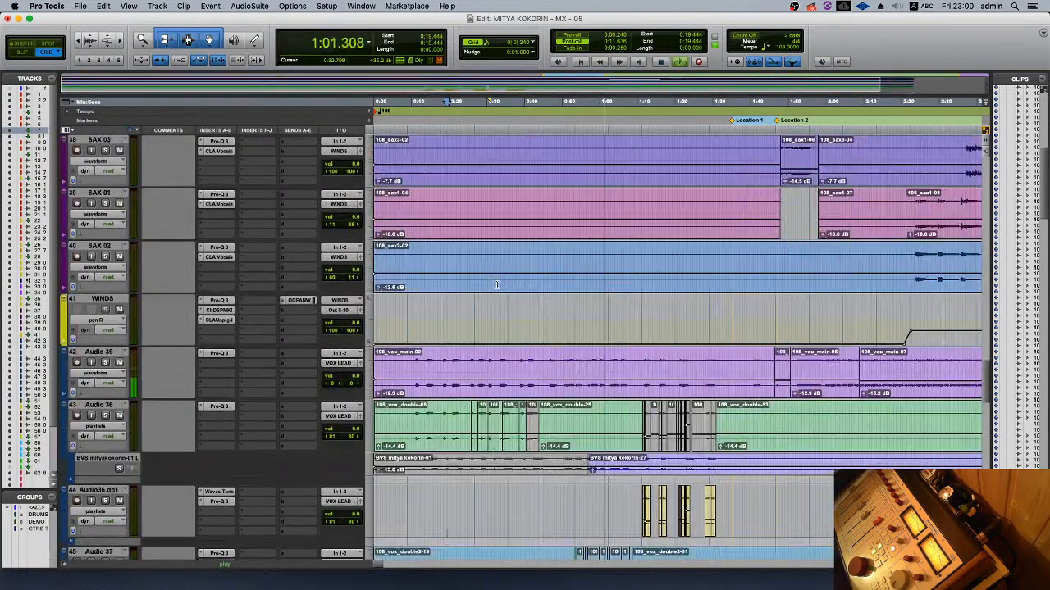
{"action": "scroll", "coordinate": [496, 284], "scroll_direction": "up", "scroll_amount": 11}
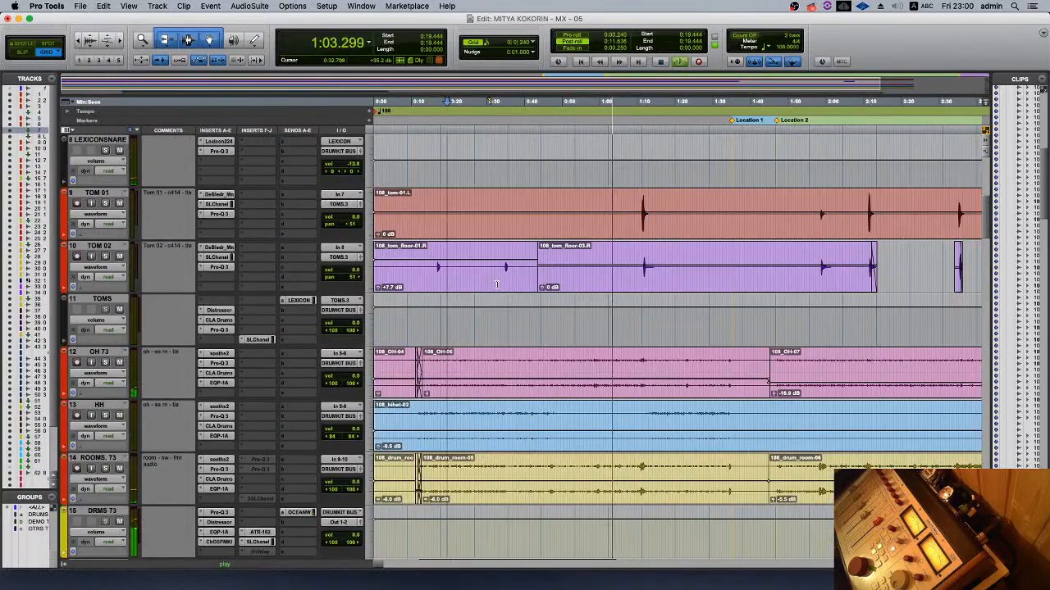
{"action": "scroll", "coordinate": [496, 284], "scroll_direction": "up", "scroll_amount": 3}
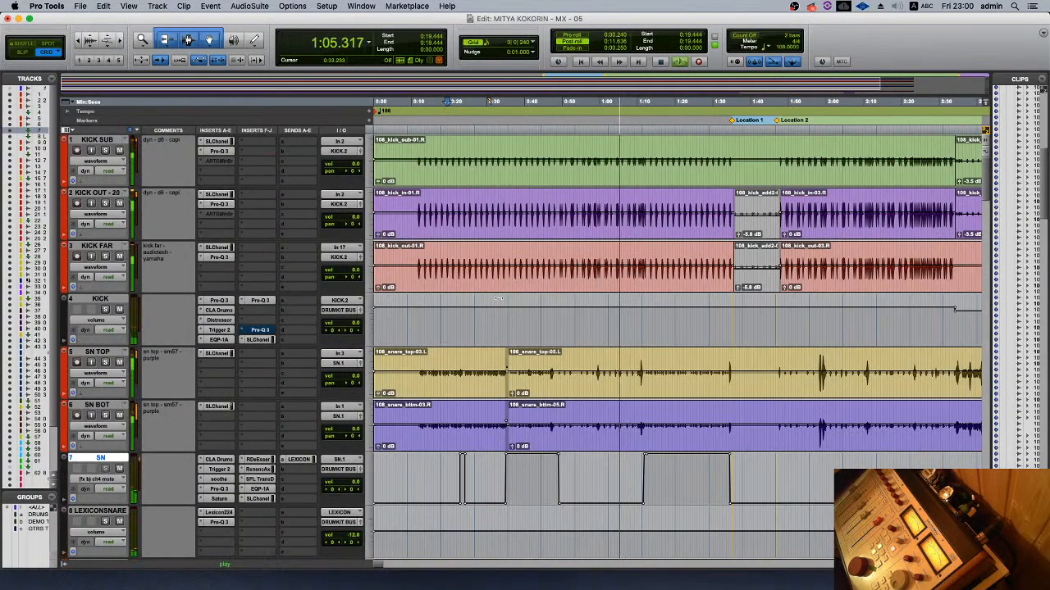
- Stop playback and place the playback start at 0:11.996, near the kick entrance
{"action": "scroll", "coordinate": [498, 299], "scroll_direction": "down", "scroll_amount": 1}
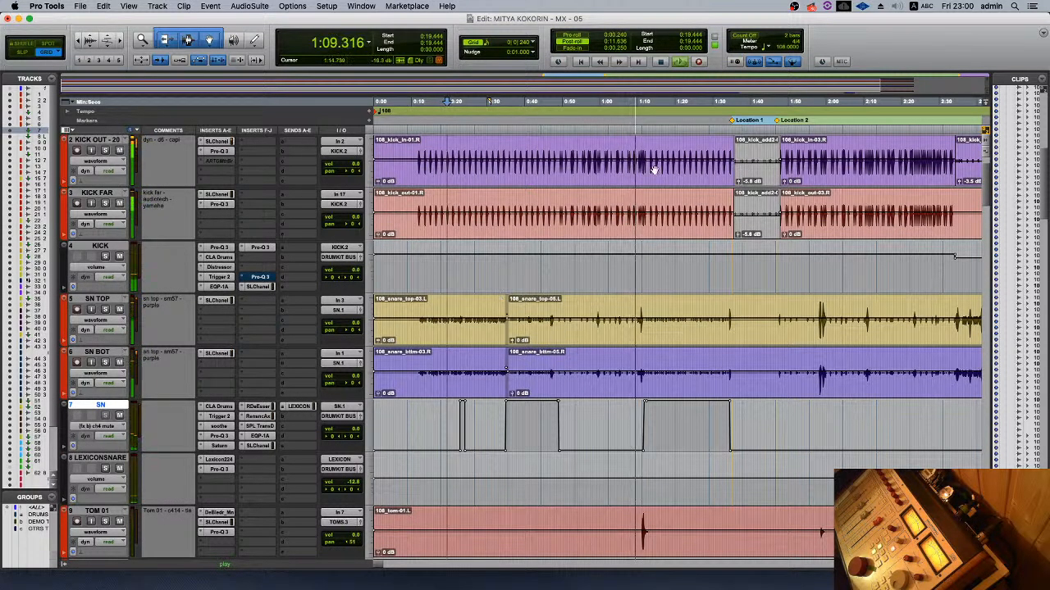
{"action": "key", "text": "space"}
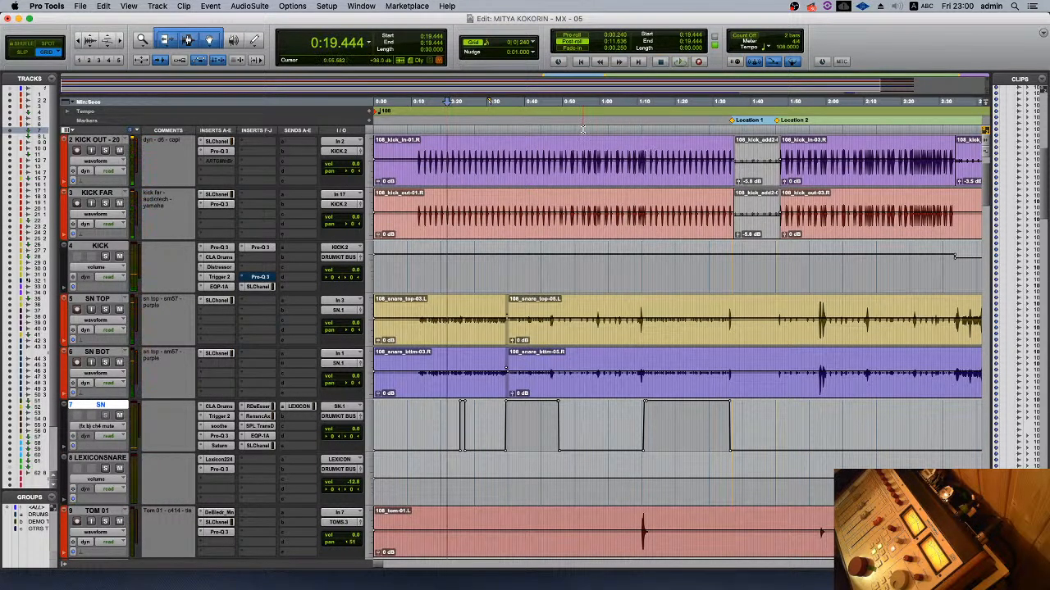
{"action": "left_click", "coordinate": [439, 141]}
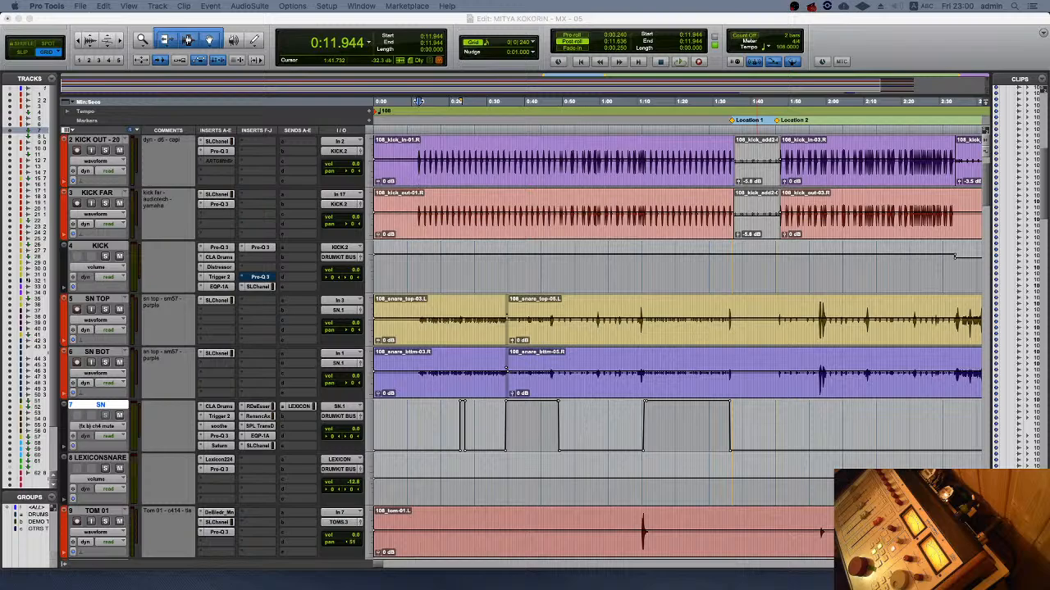
{"action": "left_click_drag", "start_coordinate": [413, 147], "coordinate": [411, 150]}
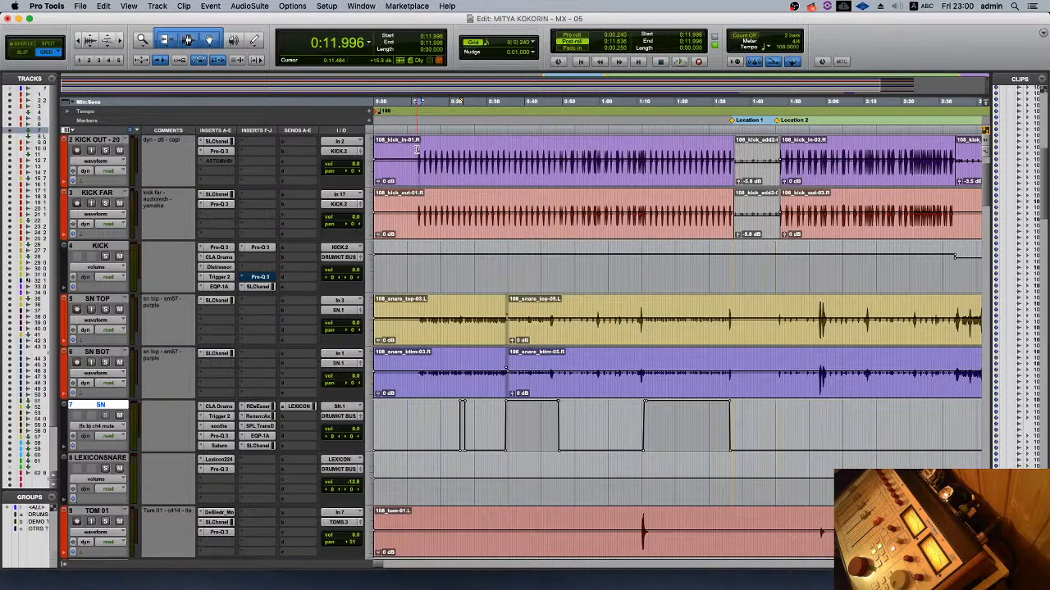
- Examine the SPL Transient Designer settings on the SN track and close the plug-in window
{"action": "scroll", "coordinate": [959, 242], "scroll_direction": "down", "scroll_amount": 6}
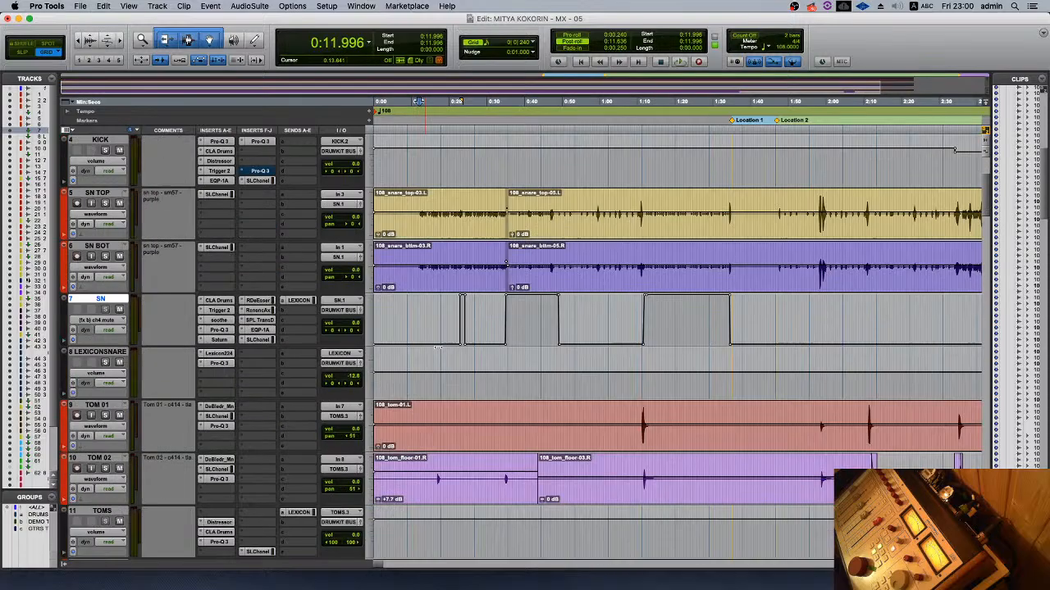
{"action": "scroll", "coordinate": [960, 246], "scroll_direction": "down", "scroll_amount": 20}
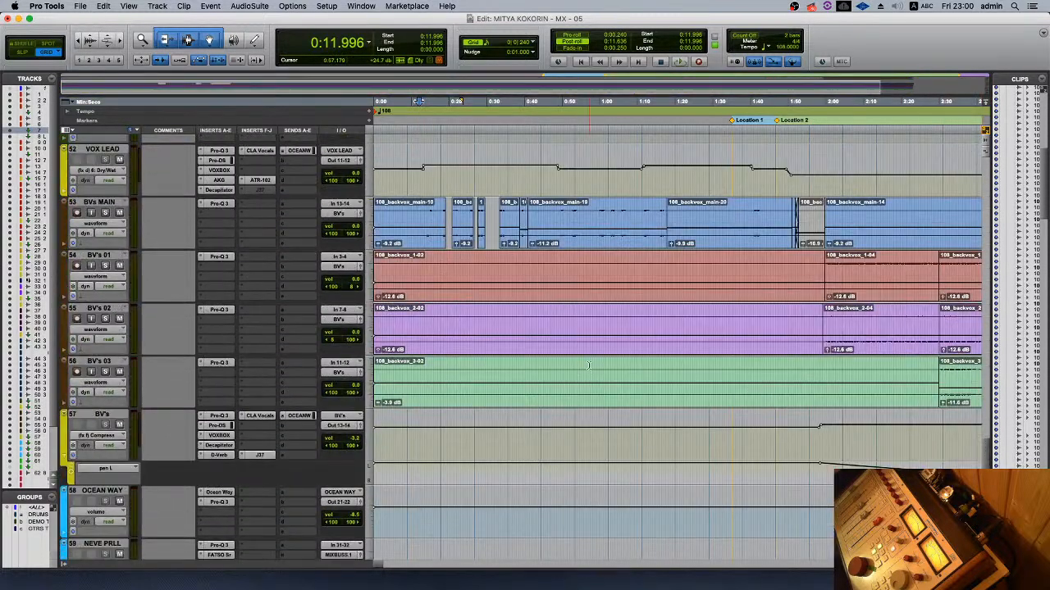
{"action": "scroll", "coordinate": [304, 330], "scroll_direction": "up", "scroll_amount": 20}
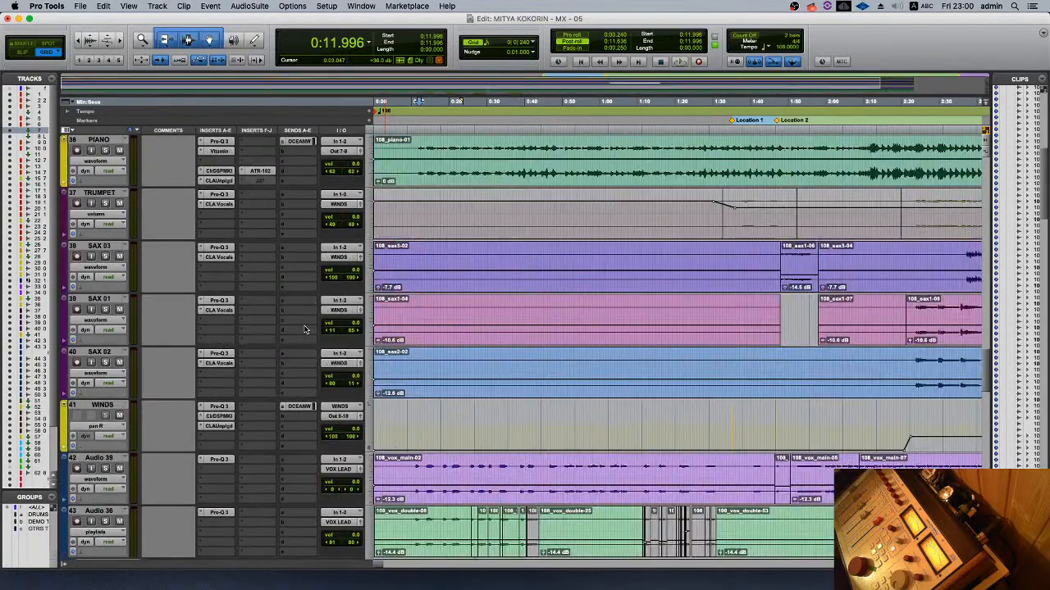
{"action": "scroll", "coordinate": [304, 330], "scroll_direction": "up", "scroll_amount": 8}
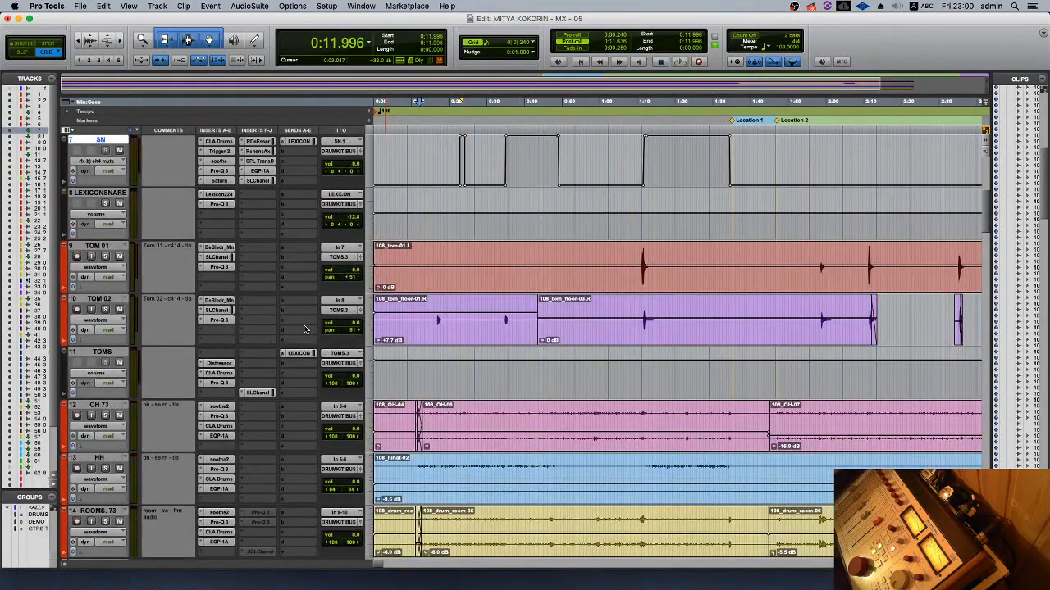
{"action": "scroll", "coordinate": [242, 344], "scroll_direction": "up", "scroll_amount": 5}
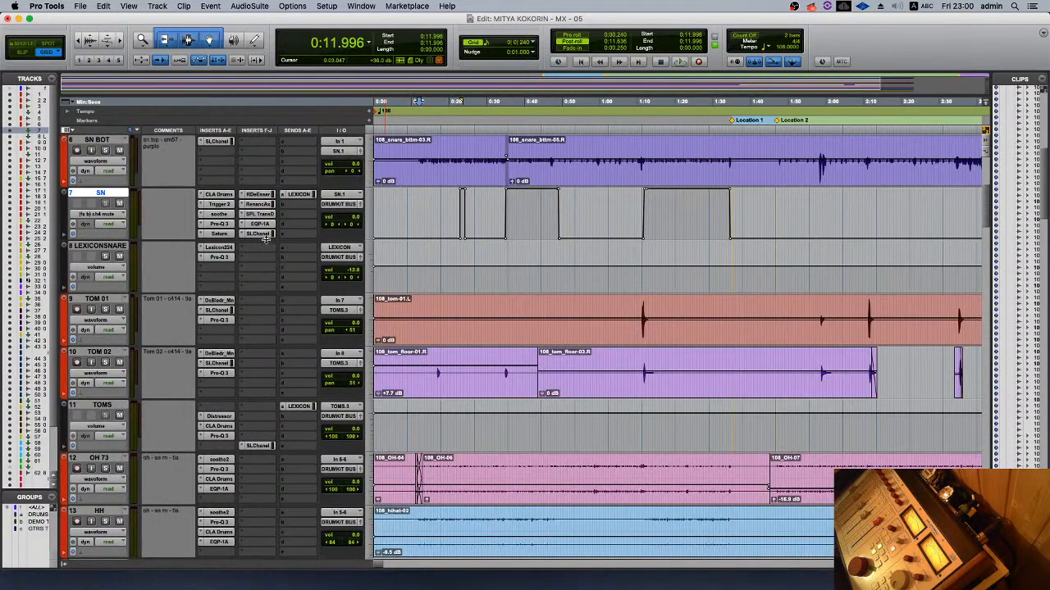
{"action": "left_click", "coordinate": [261, 213]}
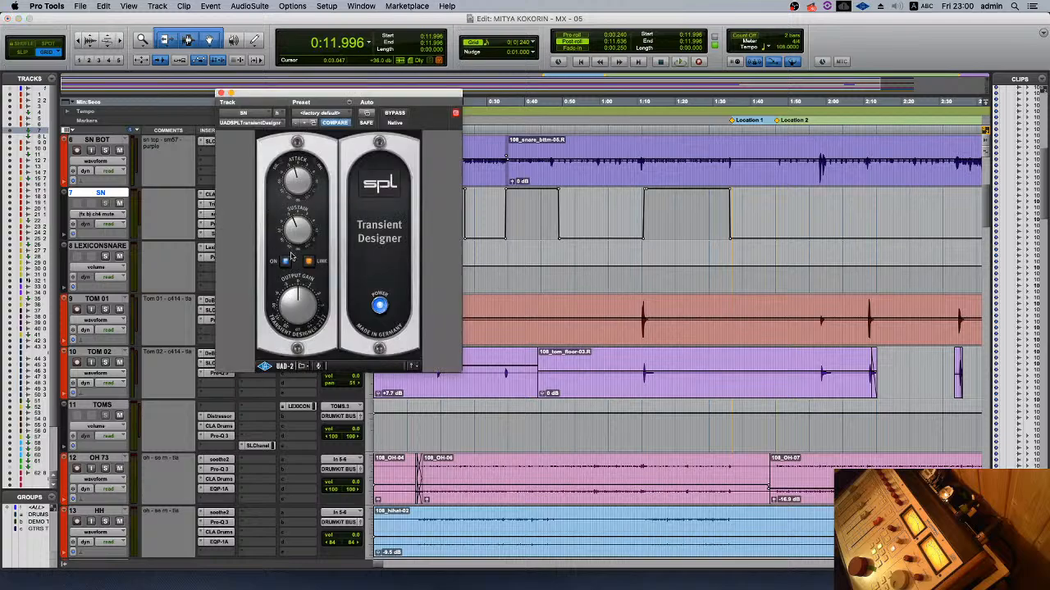
{"action": "left_click", "coordinate": [219, 92]}
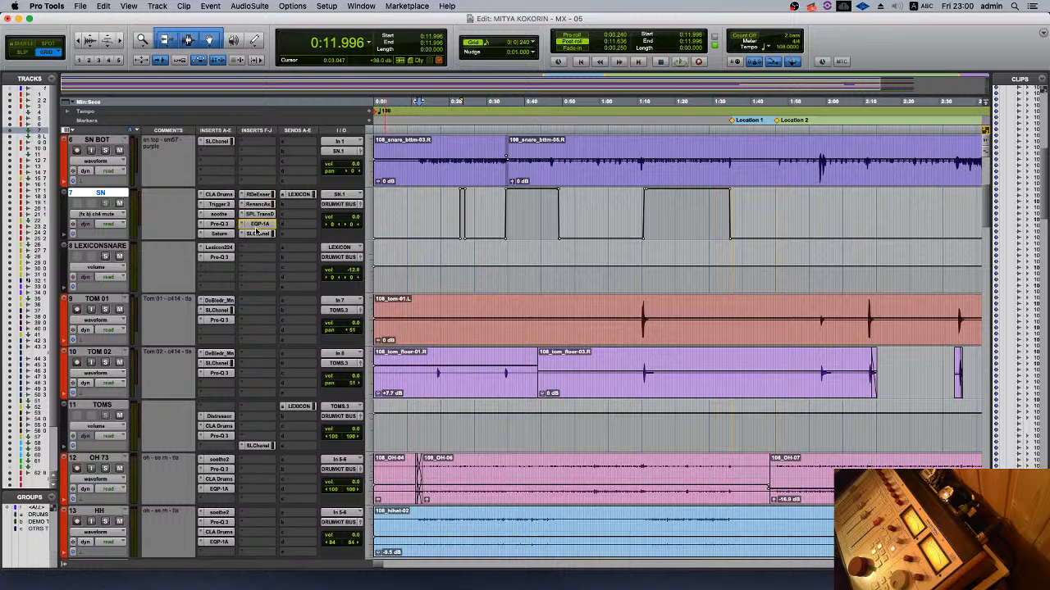
- Reorder the SN track inserts so the Renaissance Axx follows the SPL Transient Designer, and play the song from 0:14.027
{"action": "left_click_drag", "start_coordinate": [255, 269], "coordinate": [254, 269]}
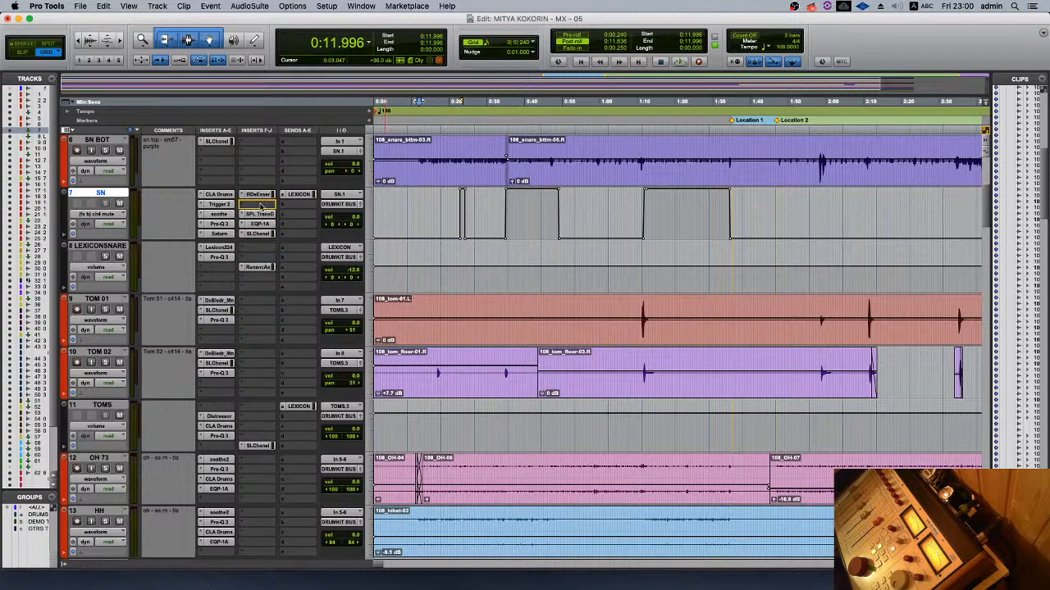
{"action": "left_click_drag", "start_coordinate": [262, 207], "coordinate": [259, 216]}
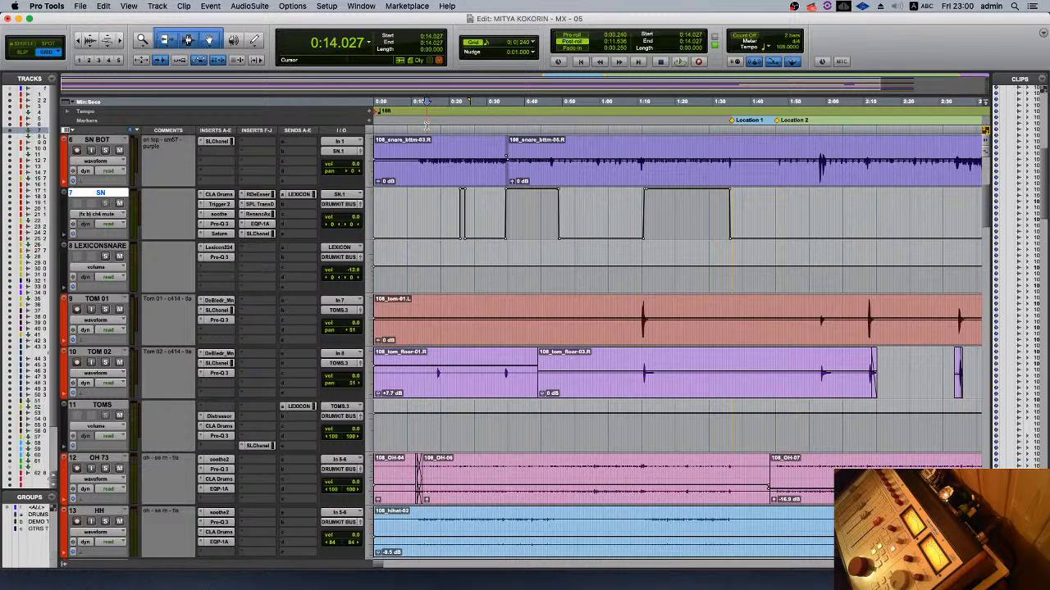
{"action": "key", "text": "space"}
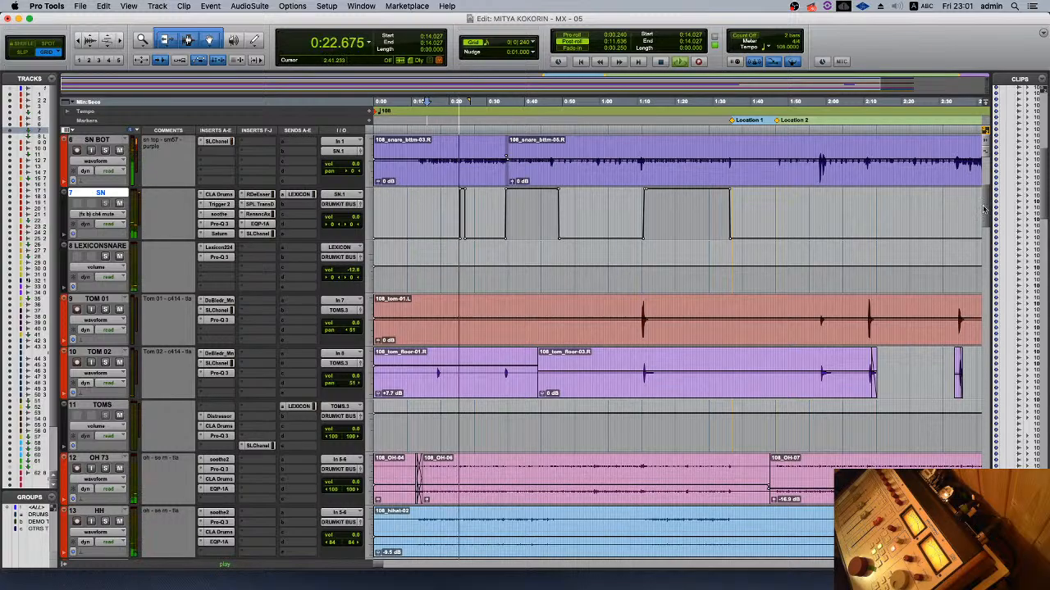
- Compare the live mix with the recorded MIX 80 print by switching the track's input monitoring off and on twice during playback
{"action": "scroll", "coordinate": [220, 211], "scroll_direction": "down", "scroll_amount": 20}
{"action": "scroll", "coordinate": [220, 246], "scroll_direction": "down", "scroll_amount": 10}
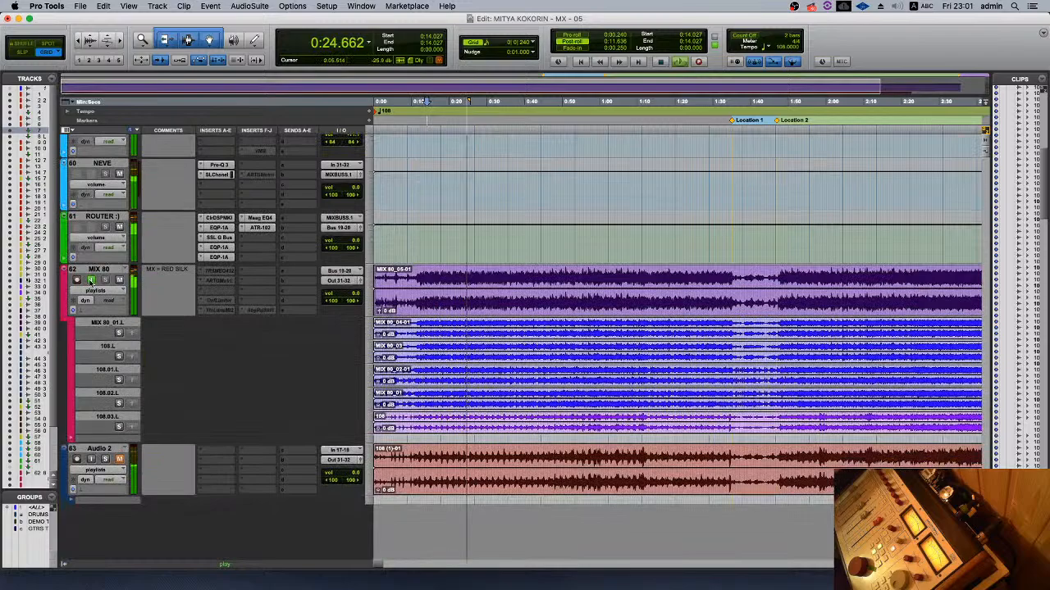
{"action": "left_click", "coordinate": [91, 280]}
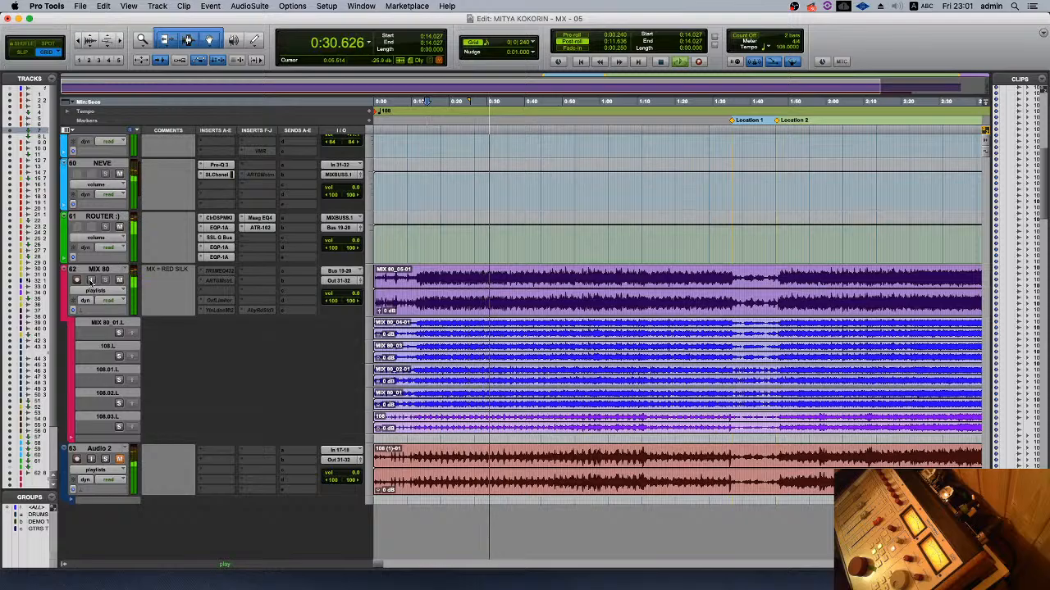
{"action": "left_click", "coordinate": [91, 280]}
{"action": "scroll", "coordinate": [151, 263], "scroll_direction": "up", "scroll_amount": 20}
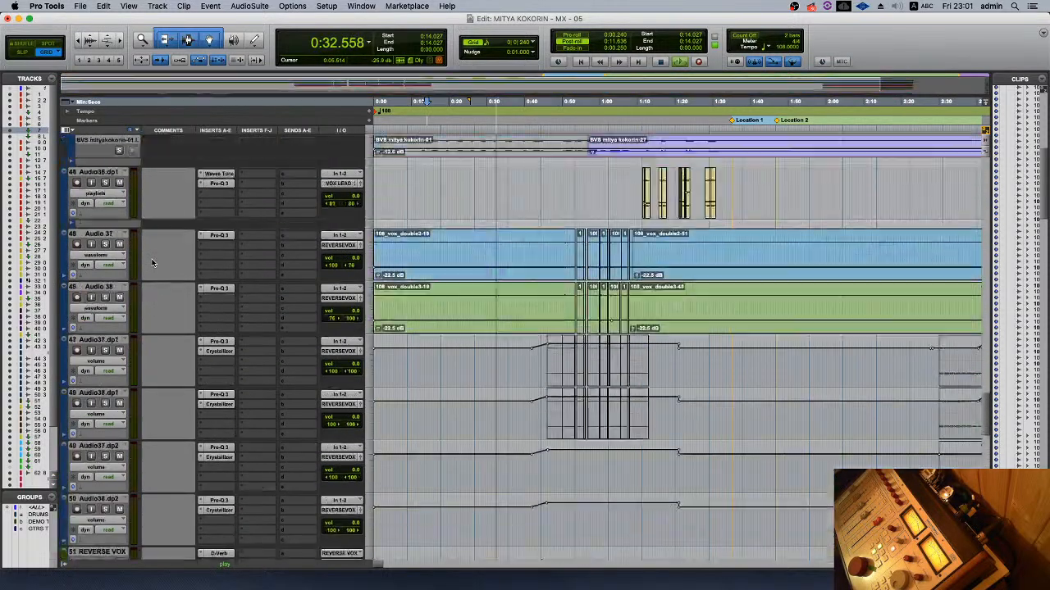
{"action": "scroll", "coordinate": [152, 263], "scroll_direction": "down", "scroll_amount": 20}
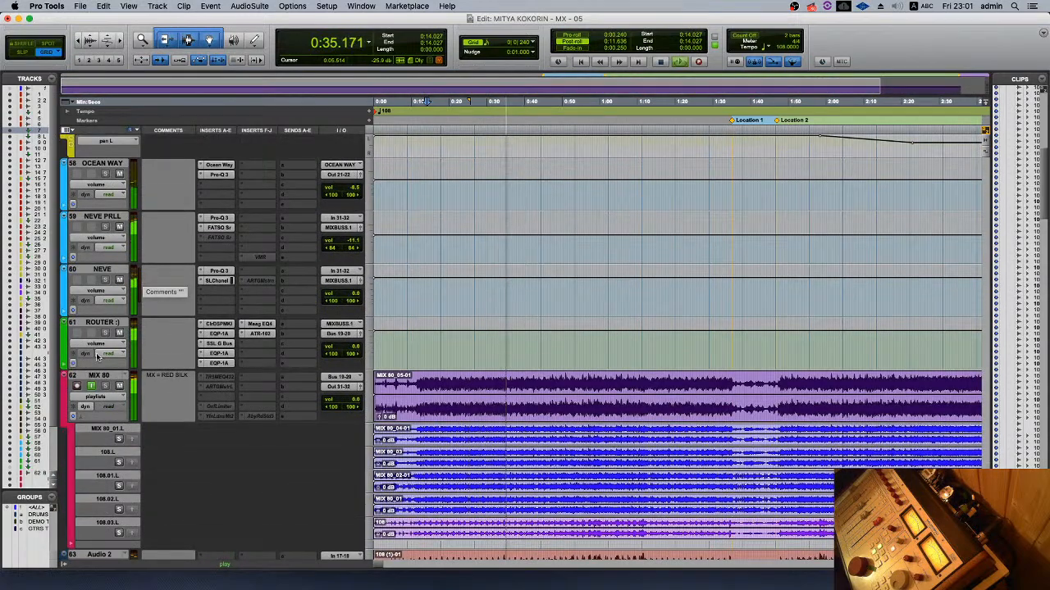
{"action": "left_click", "coordinate": [92, 387]}
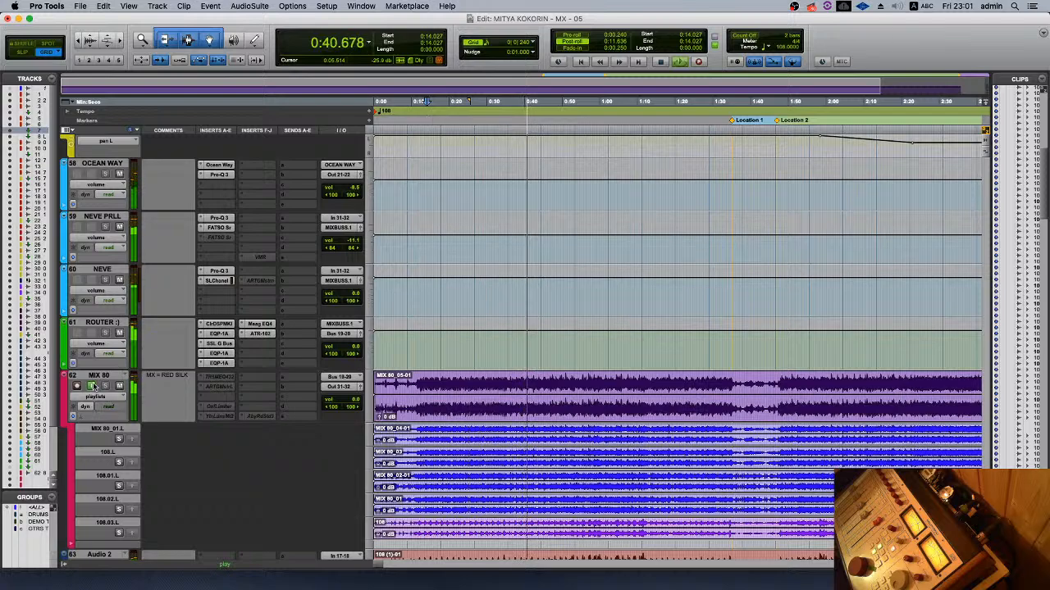
{"action": "left_click", "coordinate": [92, 387]}
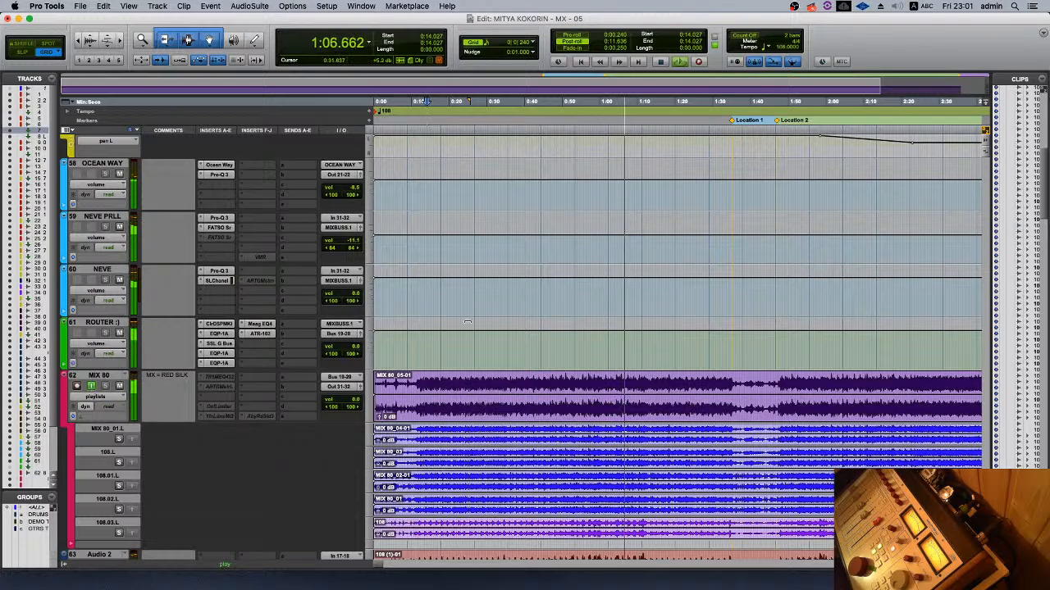
- Listen on around the mix bus tracks, set the playback start to 0:50.277, and stop playback
{"action": "scroll", "coordinate": [459, 323], "scroll_direction": "up", "scroll_amount": 5}
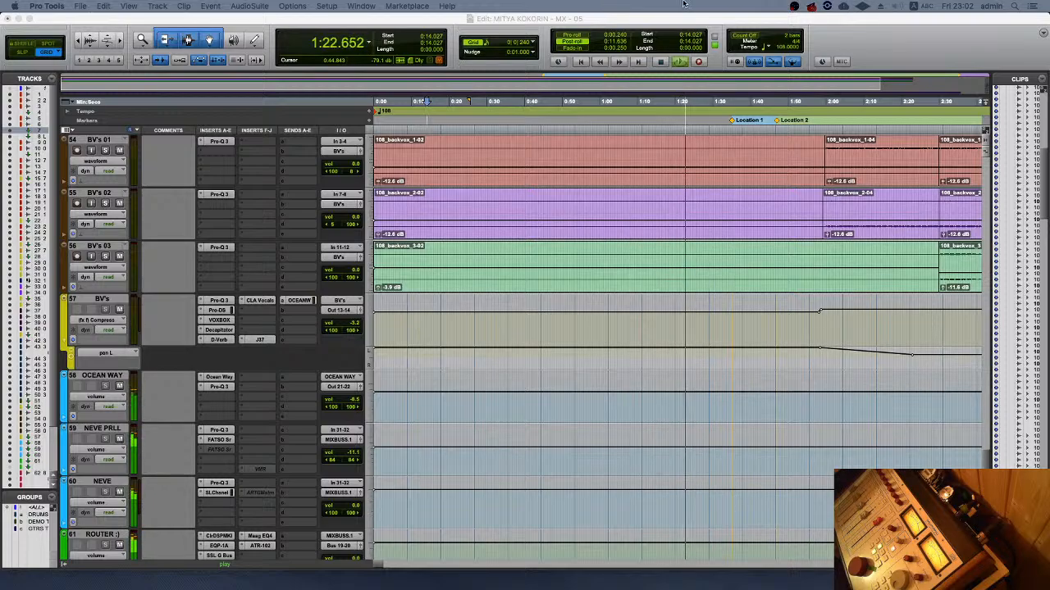
{"action": "scroll", "coordinate": [613, 437], "scroll_direction": "down", "scroll_amount": 5}
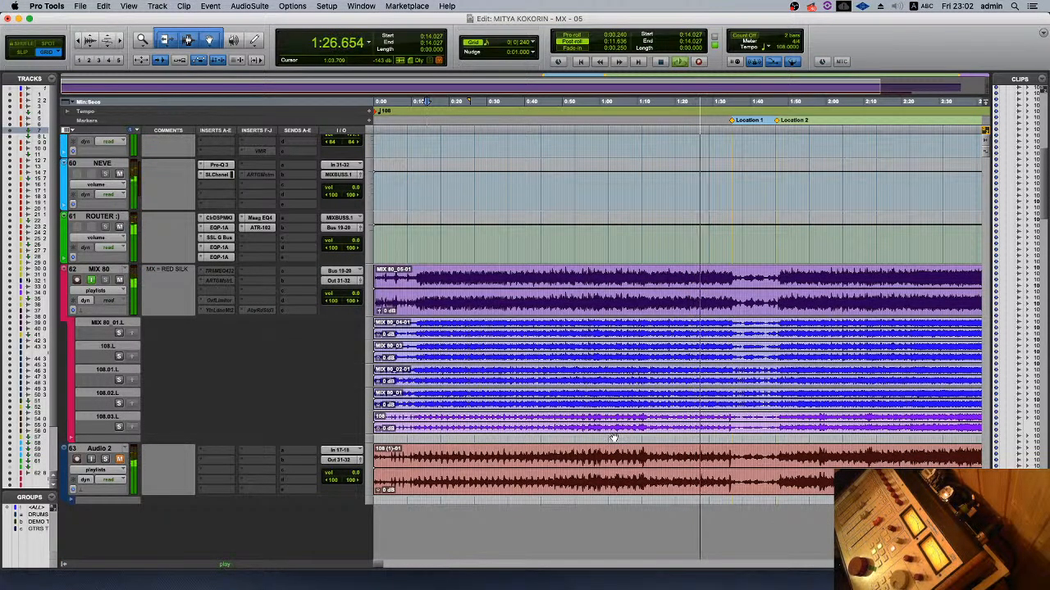
{"action": "left_click", "coordinate": [562, 132]}
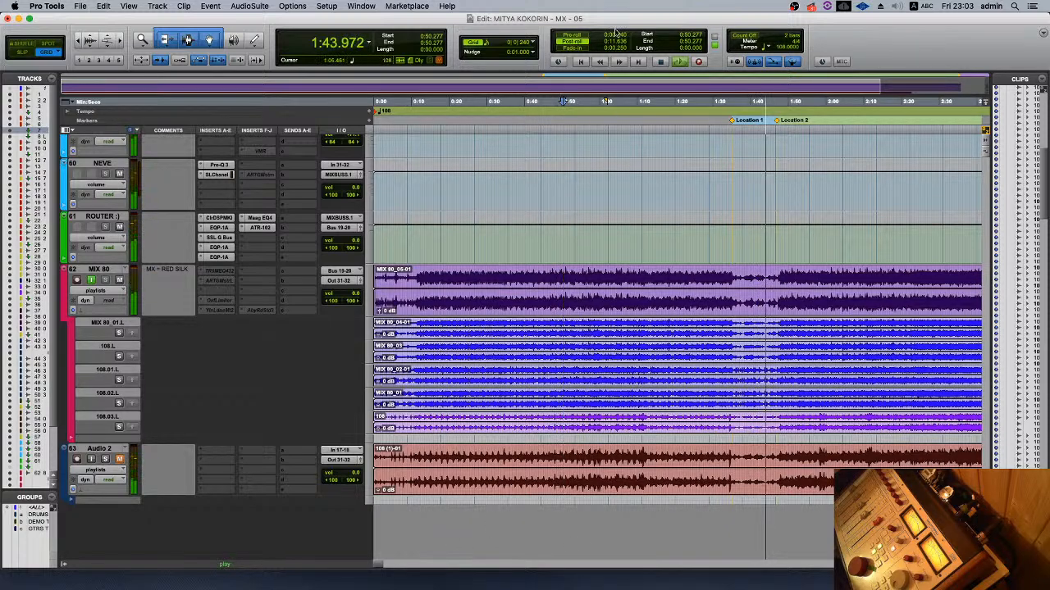
{"action": "key", "text": "space"}
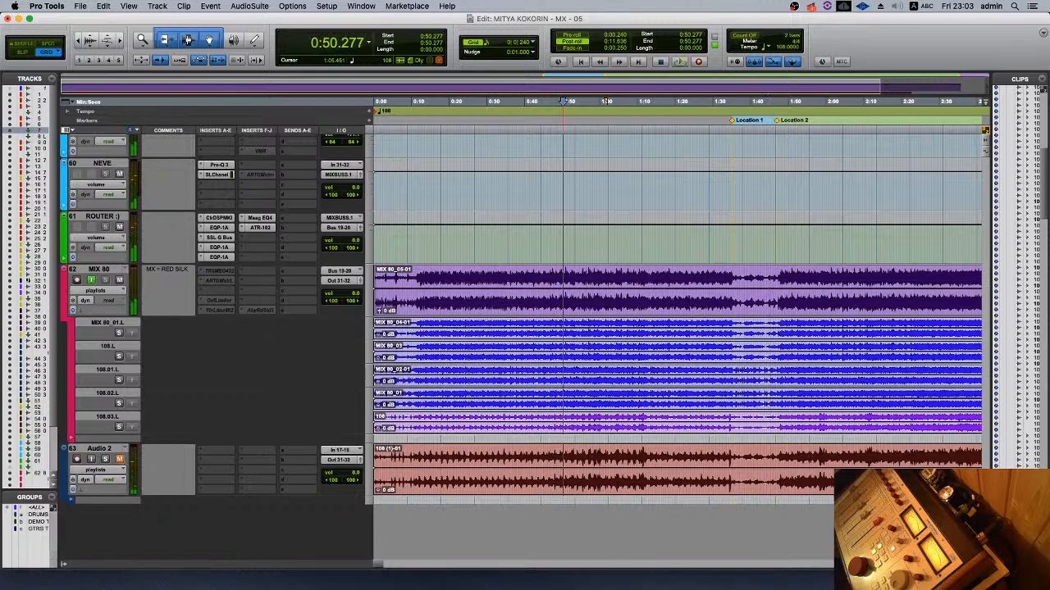
- Zoom the timeline out, place the playback start at 0:14.166, and play the song from there
{"action": "left_click", "coordinate": [441, 29]}
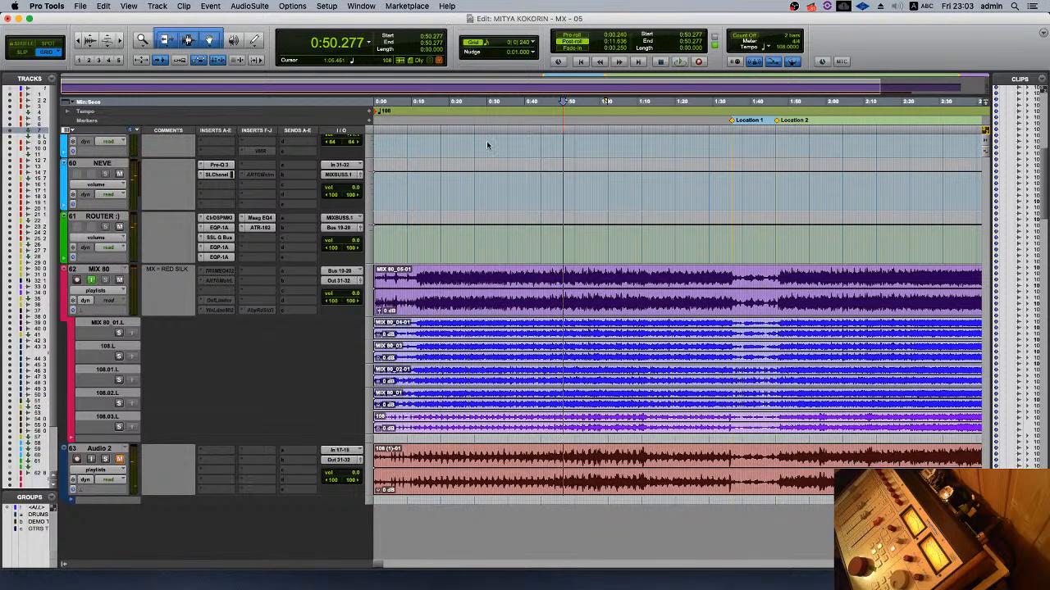
{"action": "key", "text": "r"}
{"action": "left_click", "coordinate": [407, 242]}
{"action": "scroll", "coordinate": [413, 254], "scroll_direction": "up", "scroll_amount": 4}
{"action": "scroll", "coordinate": [413, 253], "scroll_direction": "up", "scroll_amount": 5}
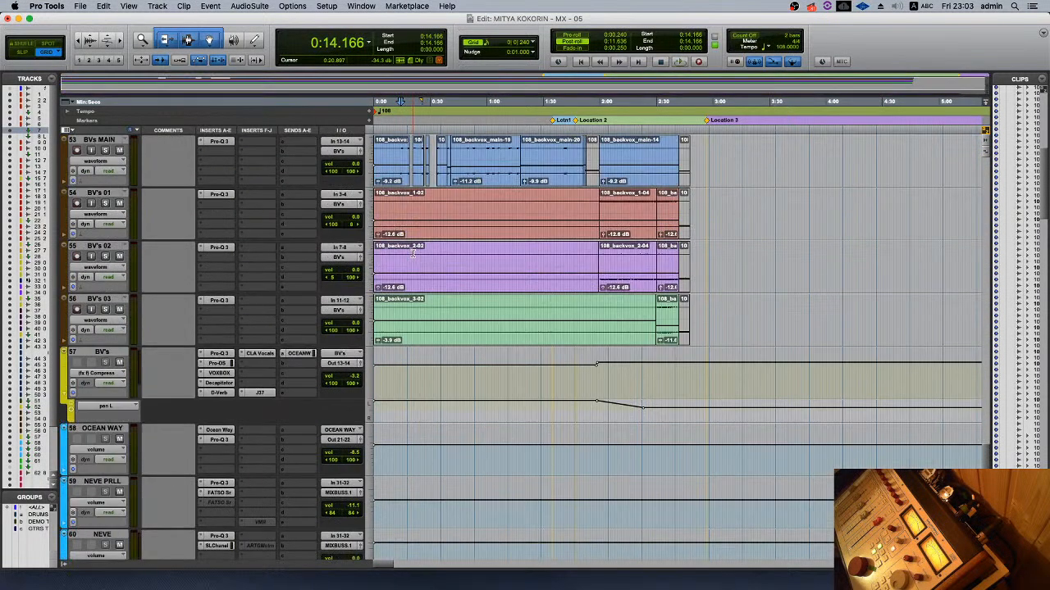
{"action": "scroll", "coordinate": [412, 253], "scroll_direction": "up", "scroll_amount": 15}
{"action": "key", "text": "space"}
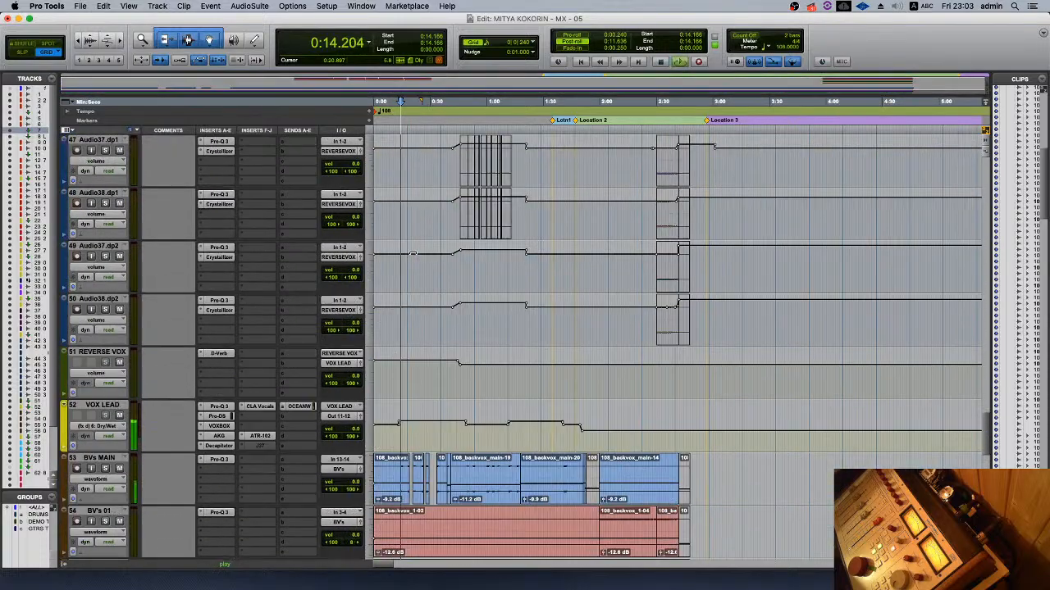
- Insert a stereo FabFilter Pro-Q 3 on the Audio 30 snare track and add a high shelf band at about 11.6 kHz
{"action": "scroll", "coordinate": [278, 310], "scroll_direction": "up", "scroll_amount": 2}
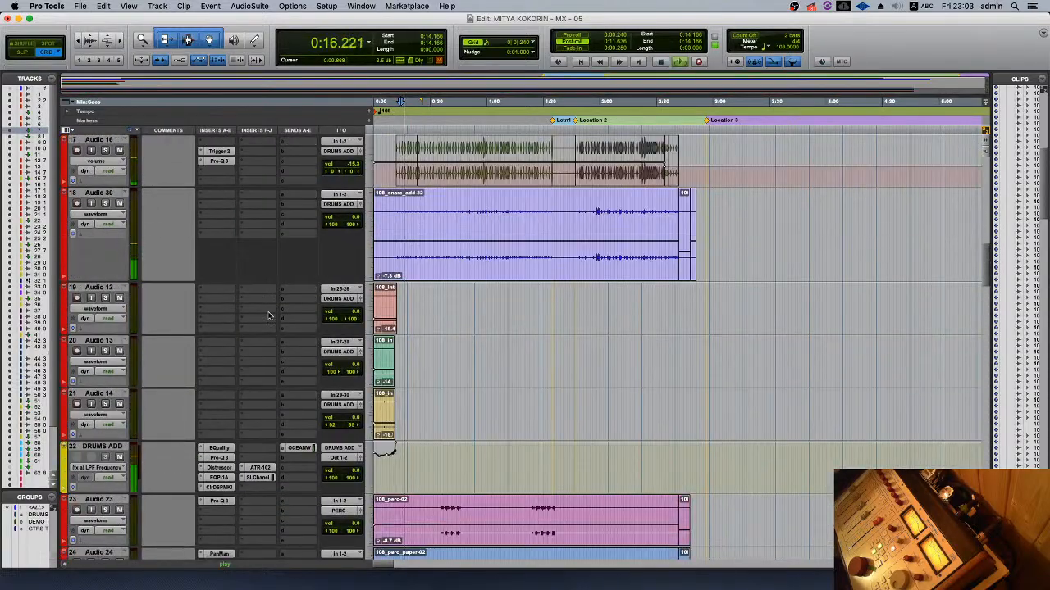
{"action": "scroll", "coordinate": [210, 429], "scroll_direction": "up", "scroll_amount": 4}
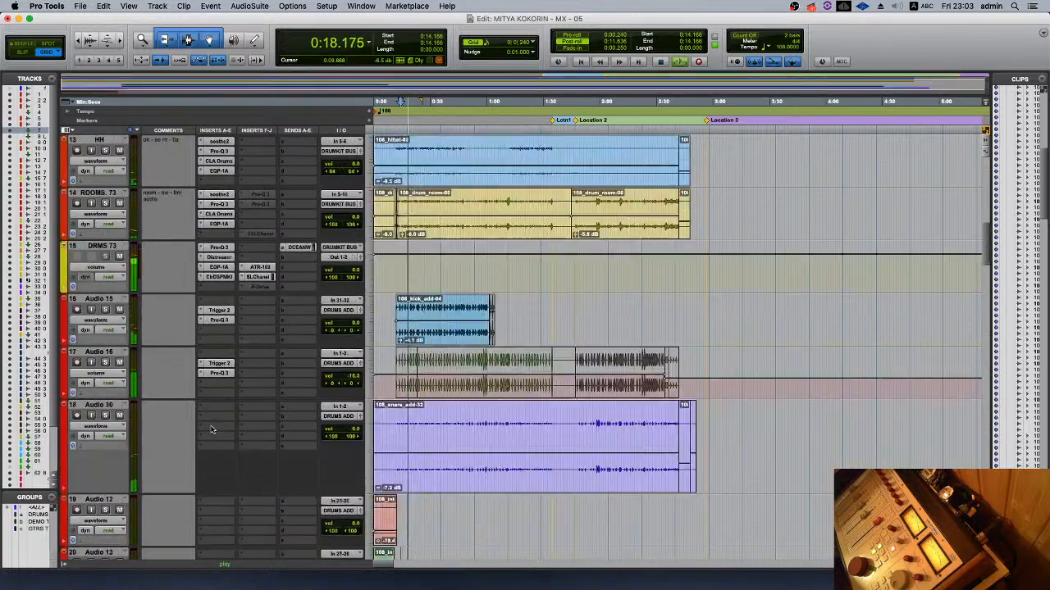
{"action": "scroll", "coordinate": [221, 435], "scroll_direction": "down", "scroll_amount": 2}
{"action": "scroll", "coordinate": [230, 422], "scroll_direction": "down", "scroll_amount": 2}
{"action": "scroll", "coordinate": [230, 421], "scroll_direction": "up", "scroll_amount": 5}
{"action": "scroll", "coordinate": [231, 421], "scroll_direction": "up", "scroll_amount": 3}
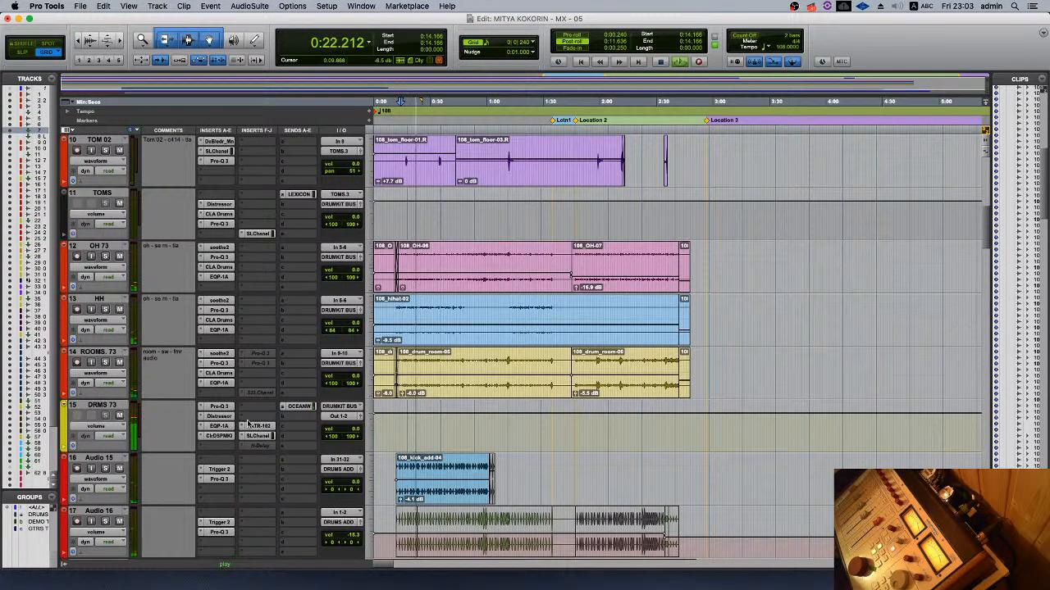
{"action": "scroll", "coordinate": [247, 424], "scroll_direction": "down", "scroll_amount": 3}
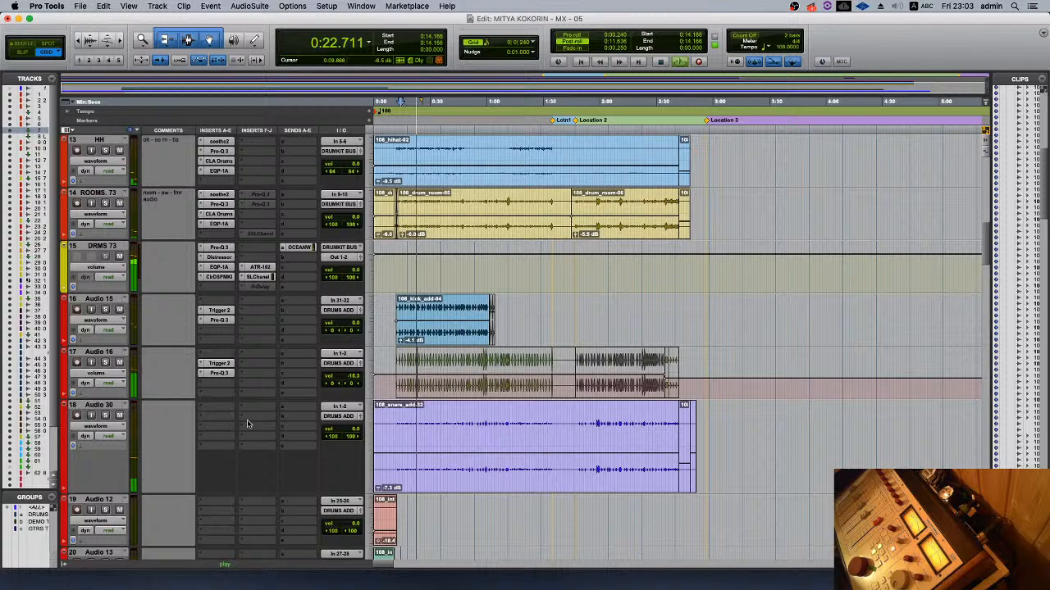
{"action": "left_click", "coordinate": [204, 409]}
{"action": "mouse_move", "coordinate": [279, 428]}
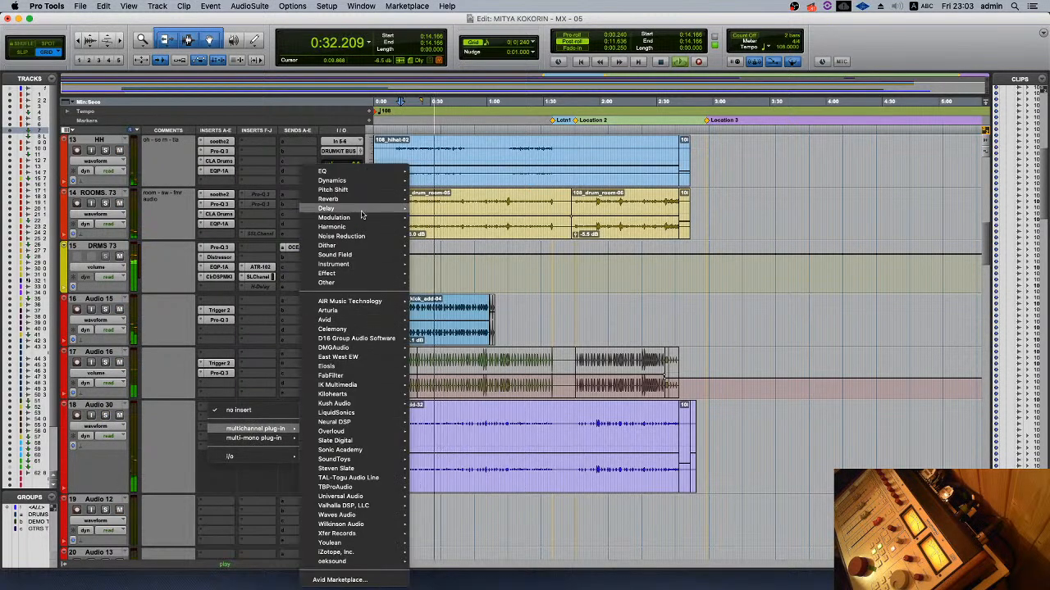
{"action": "mouse_move", "coordinate": [361, 172]}
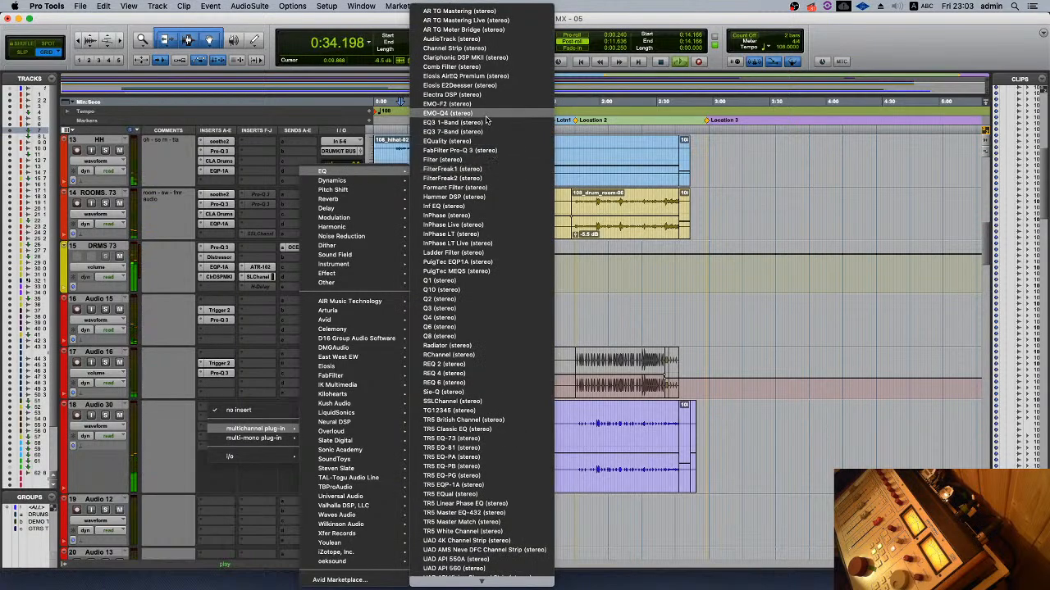
{"action": "left_click", "coordinate": [489, 151]}
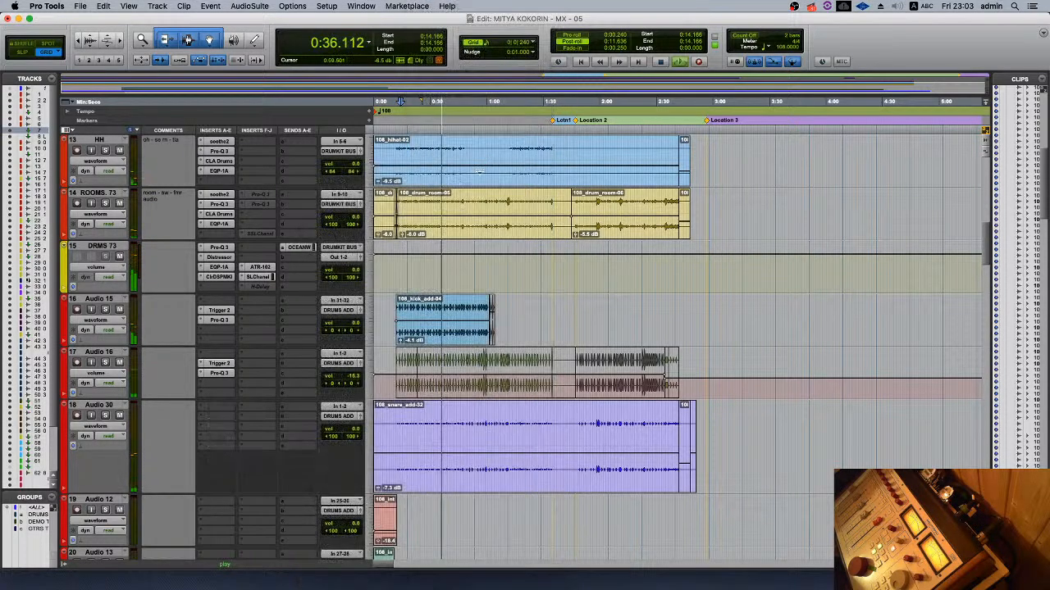
{"action": "left_click", "coordinate": [772, 296]}
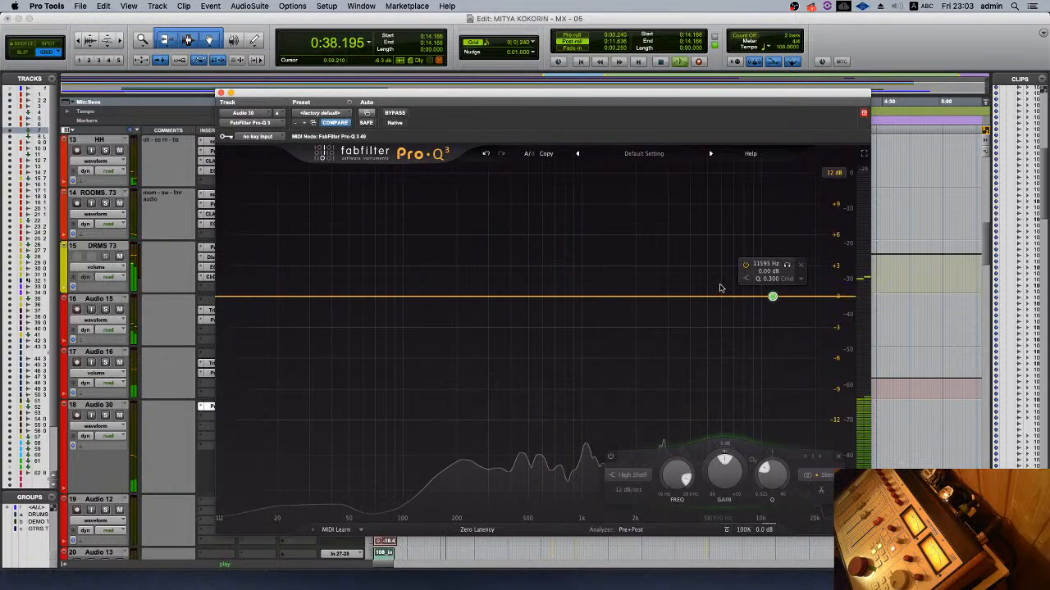
- Change the Audio 30 band to a high cut at about 7.8 kHz with a 30 dB/oct slope
{"action": "left_click", "coordinate": [794, 289]}
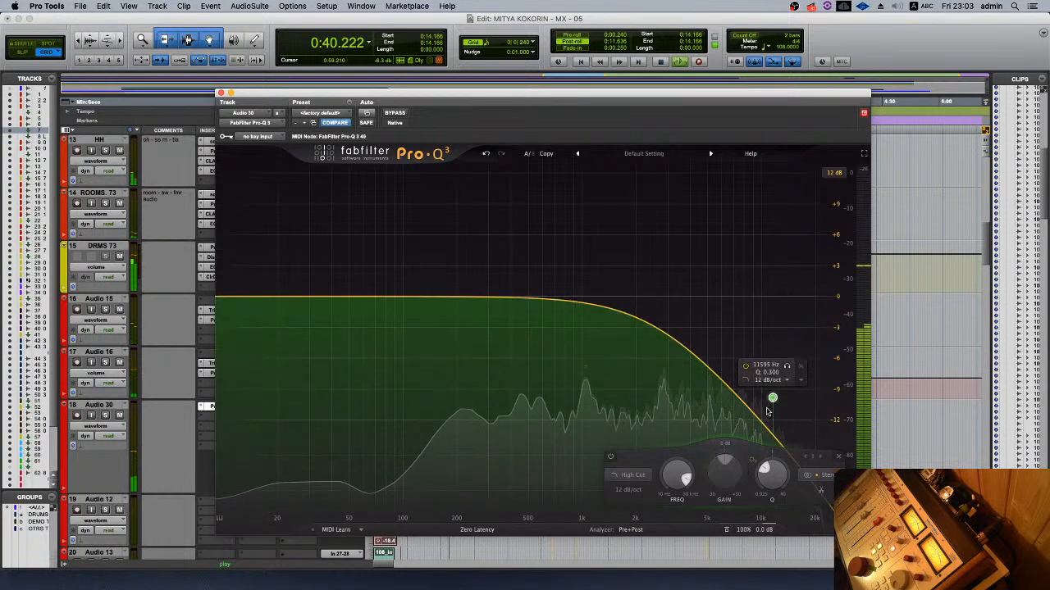
{"action": "left_click_drag", "start_coordinate": [768, 384], "coordinate": [740, 303]}
{"action": "left_click", "coordinate": [738, 288]}
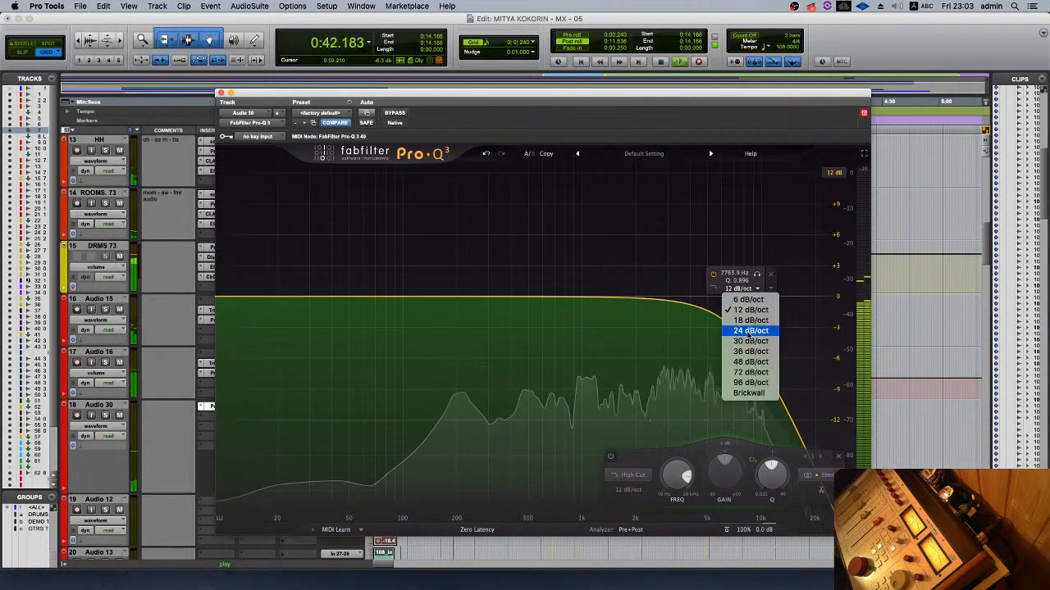
{"action": "left_click", "coordinate": [750, 341]}
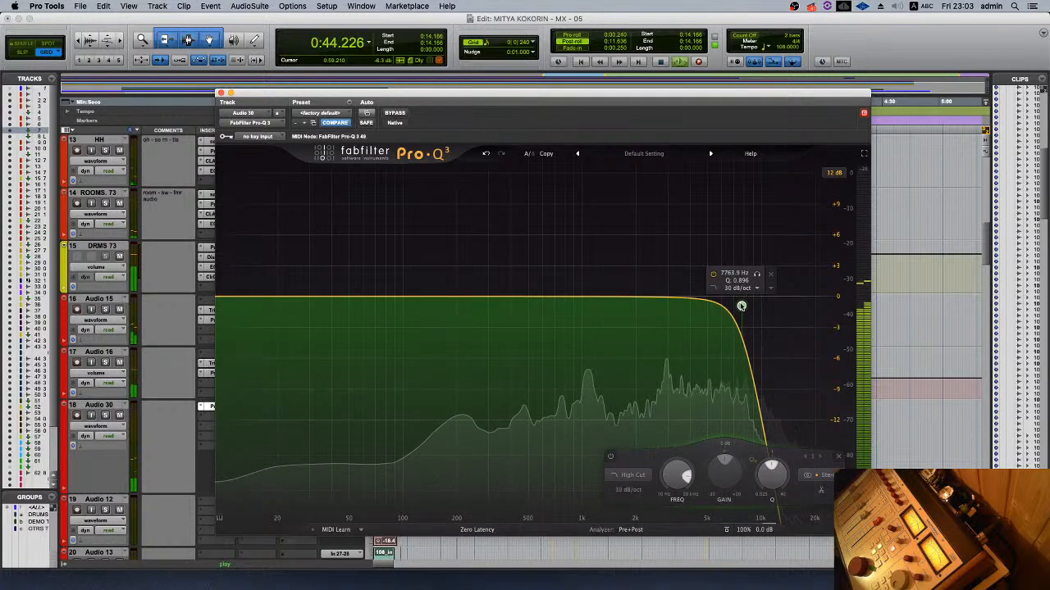
- Add a 12 dB/oct low cut band at about 105 Hz, stop playback, and close the equalizer
{"action": "left_click", "coordinate": [406, 296]}
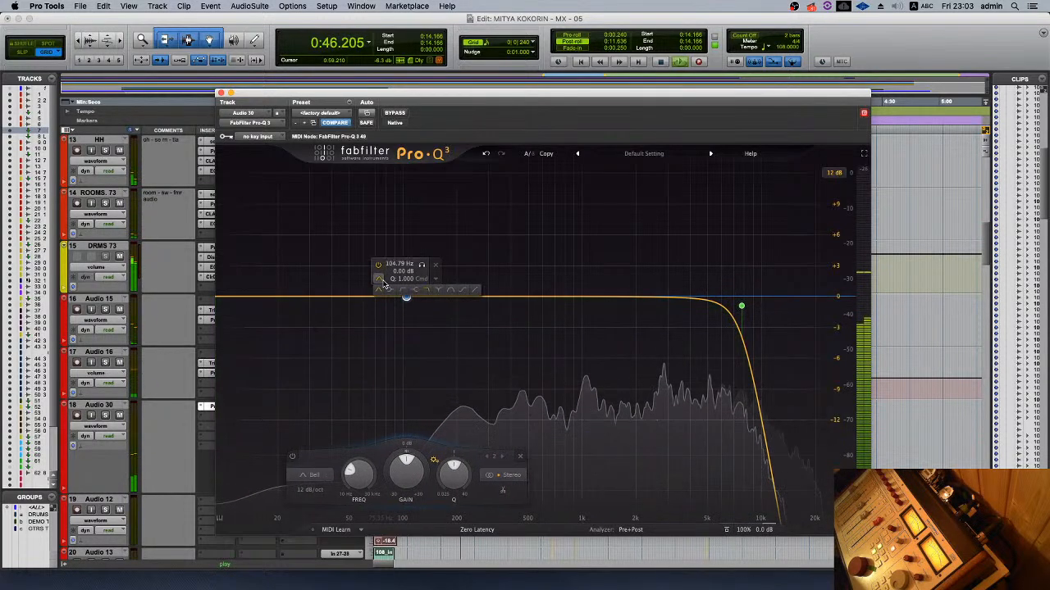
{"action": "left_click", "coordinate": [404, 291]}
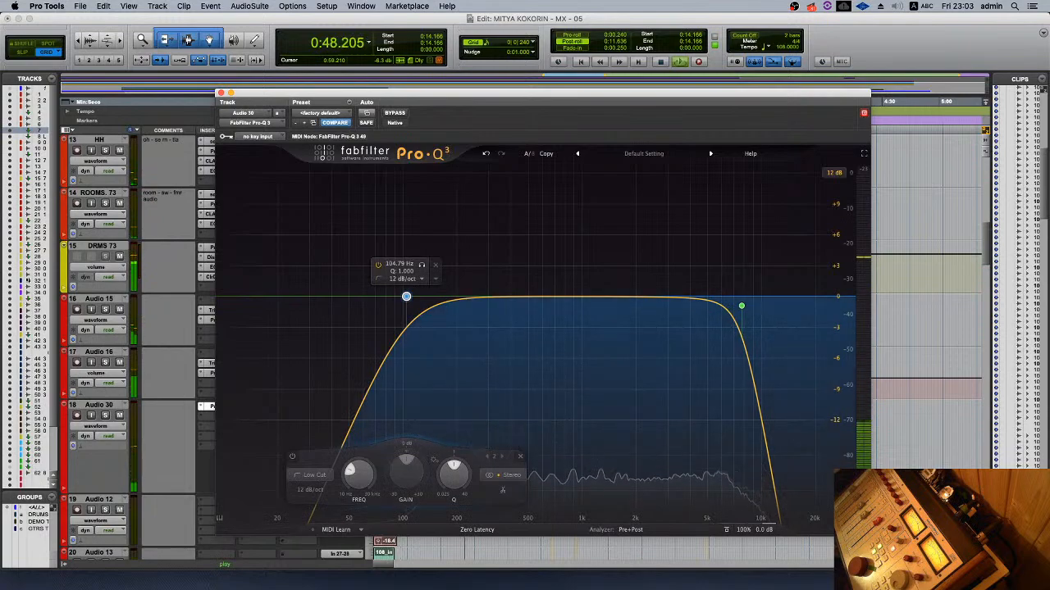
{"action": "key", "text": "space"}
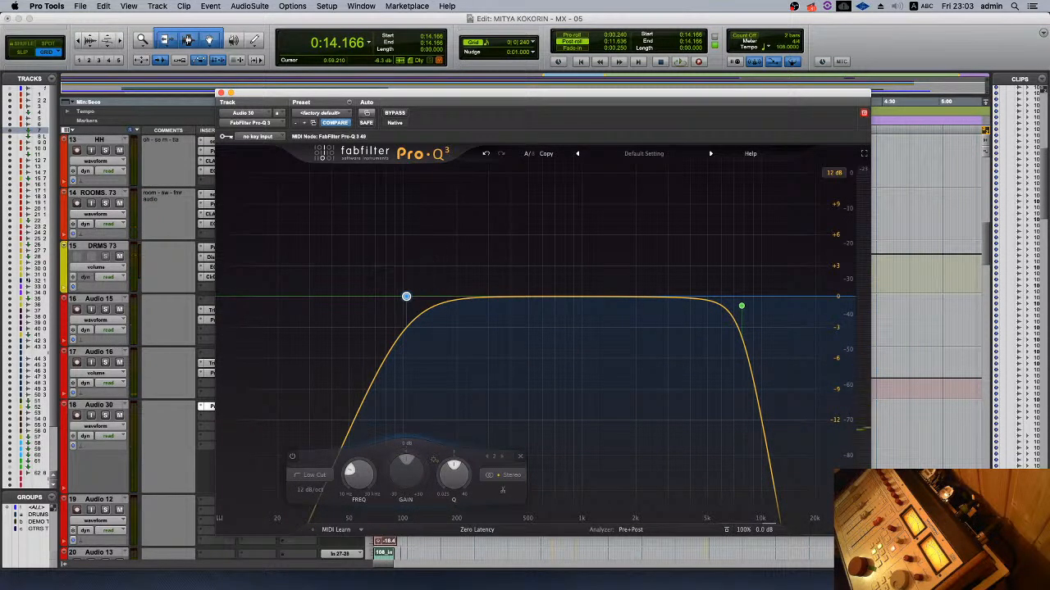
{"action": "left_click", "coordinate": [218, 92]}
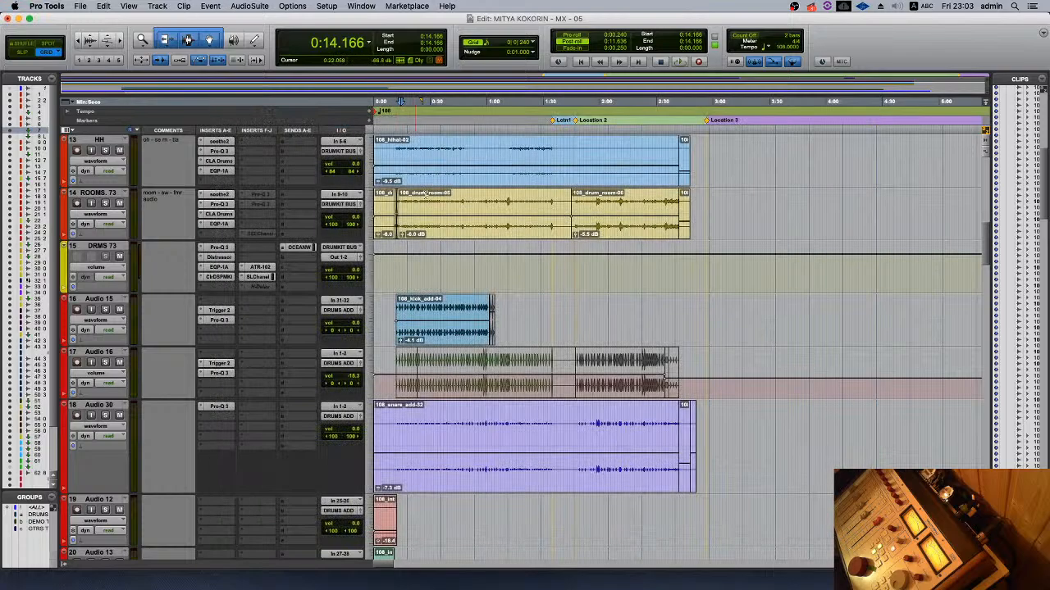
- Select 0:24.166 to 0:29.722 on the SN TOP and SN BOT tracks and play that passage
{"action": "scroll", "coordinate": [443, 164], "scroll_direction": "up", "scroll_amount": 15}
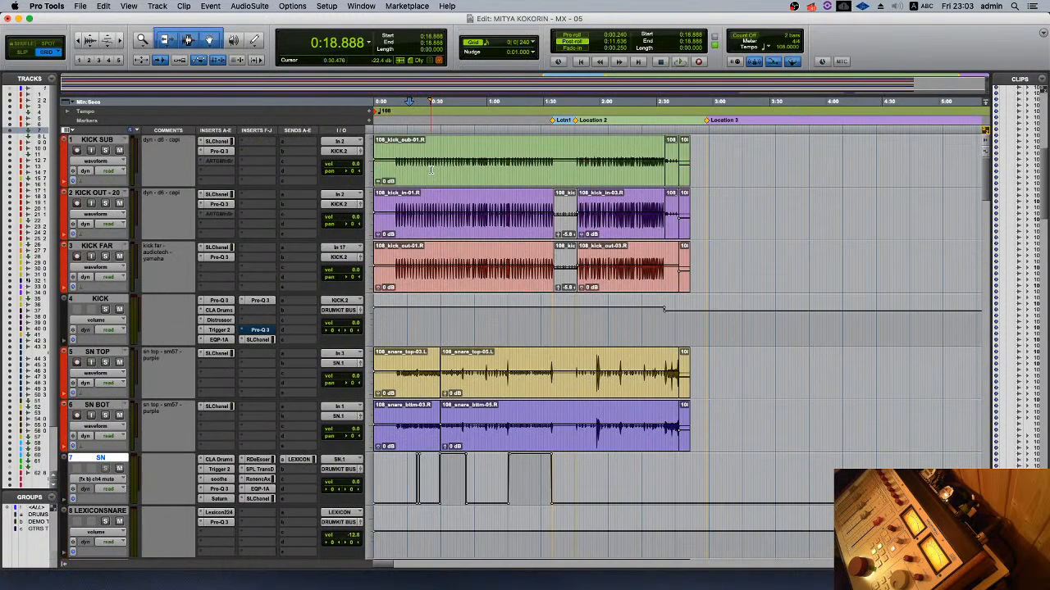
{"action": "key", "text": "super+bracketright"}
{"action": "key", "text": "space"}
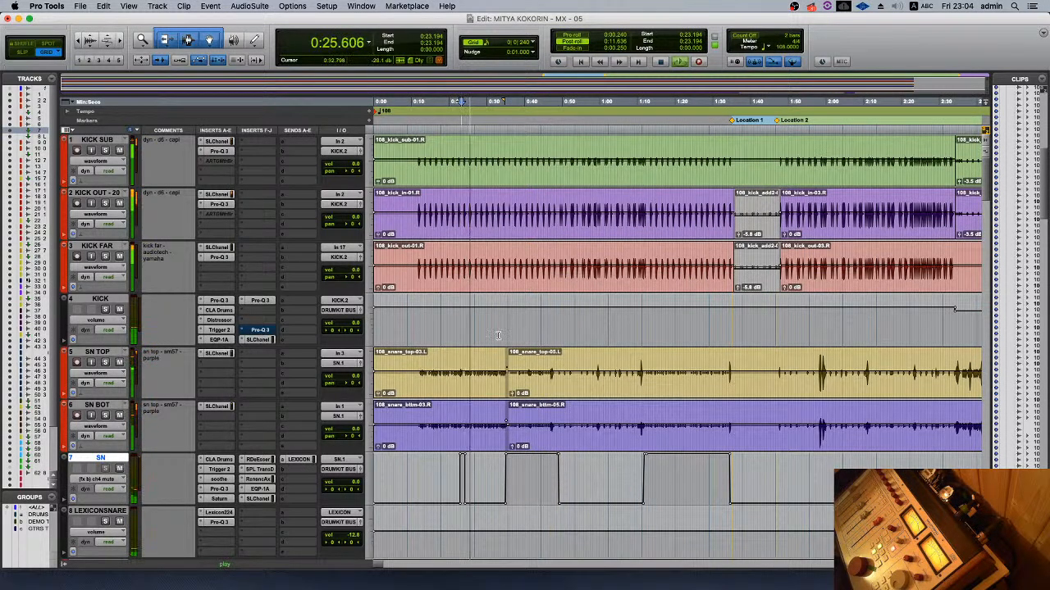
{"action": "key", "text": "super+bracketright"}
{"action": "key", "text": "super+bracketright"}
{"action": "left_click_drag", "start_coordinate": [692, 374], "coordinate": [776, 426]}
{"action": "key", "text": "space"}
- Lower the high cut of the Audio 30 Pro-Q 3 to about 5.9 kHz during playback and close the equalizer
{"action": "scroll", "coordinate": [178, 421], "scroll_direction": "down", "scroll_amount": 10}
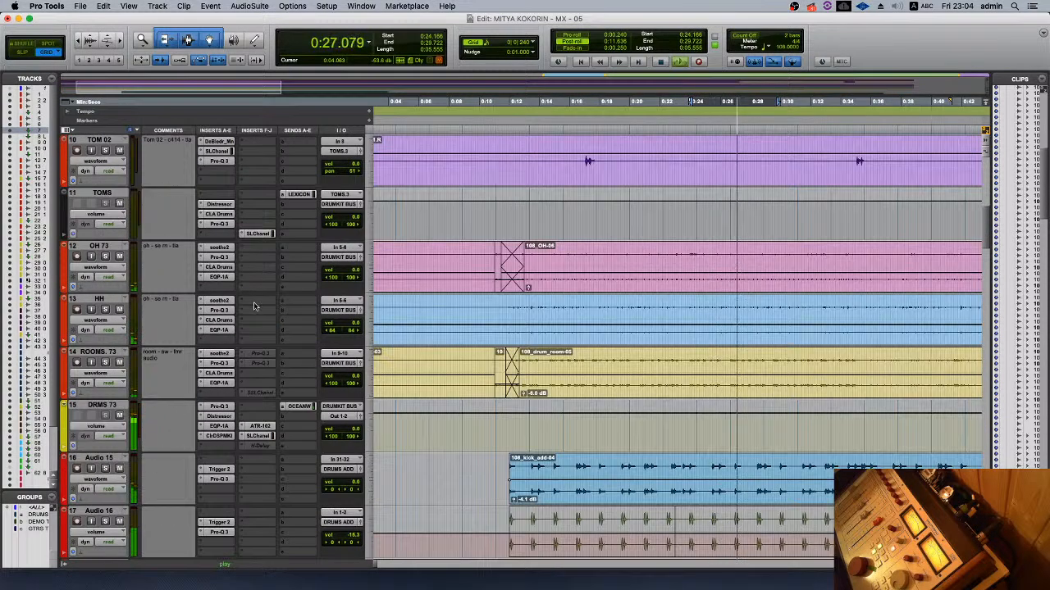
{"action": "scroll", "coordinate": [254, 307], "scroll_direction": "down", "scroll_amount": 3}
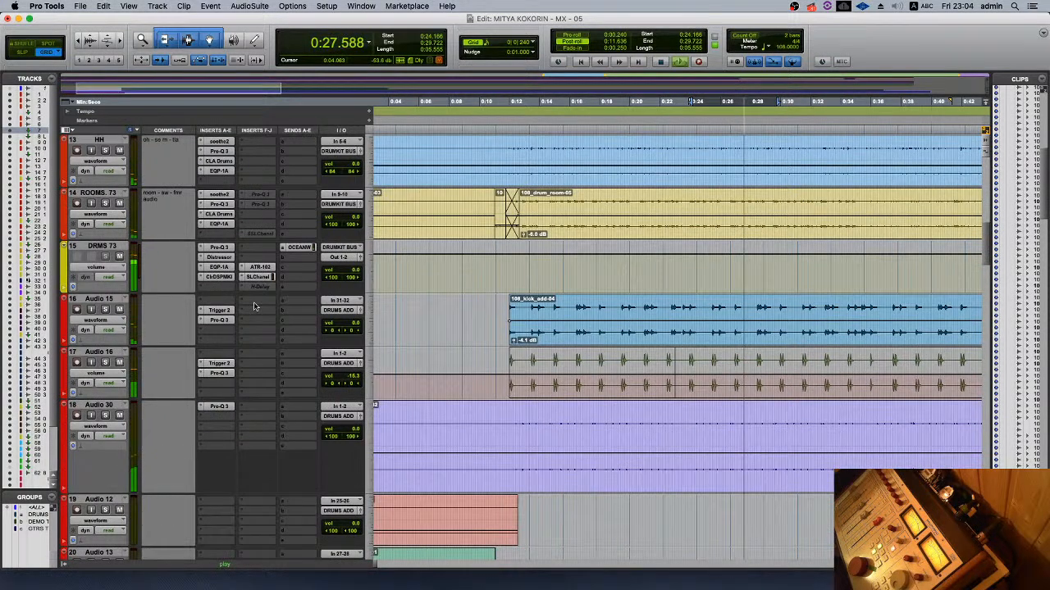
{"action": "left_click", "coordinate": [219, 406]}
{"action": "left_click_drag", "start_coordinate": [743, 305], "coordinate": [724, 308]}
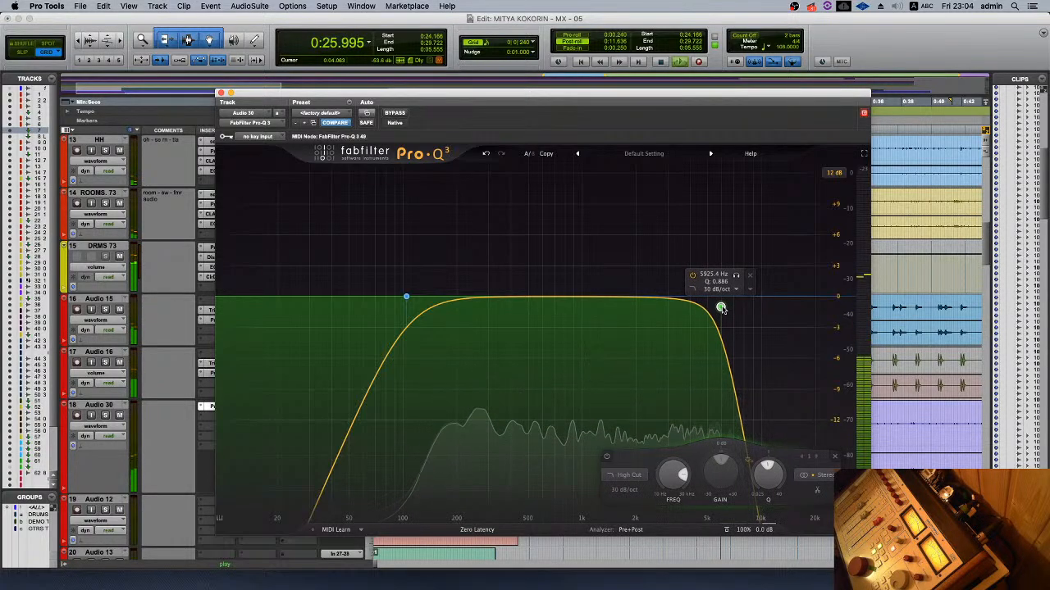
{"action": "key", "text": "super+w"}
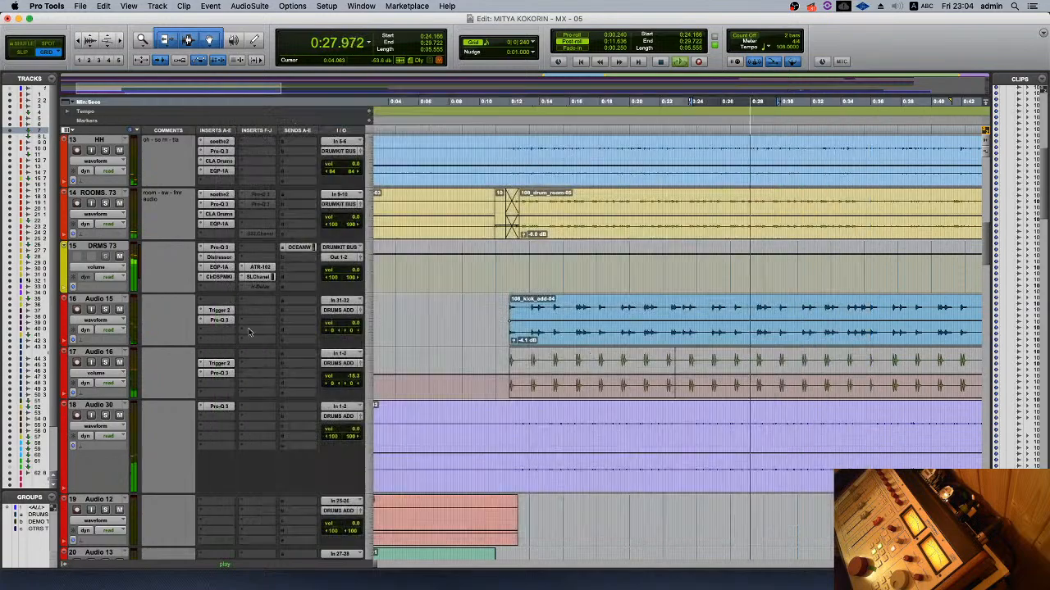
- Examine the SSLChannel and SPL Transient Designer settings on the SN bus while the passage plays
{"action": "scroll", "coordinate": [278, 398], "scroll_direction": "up", "scroll_amount": 10}
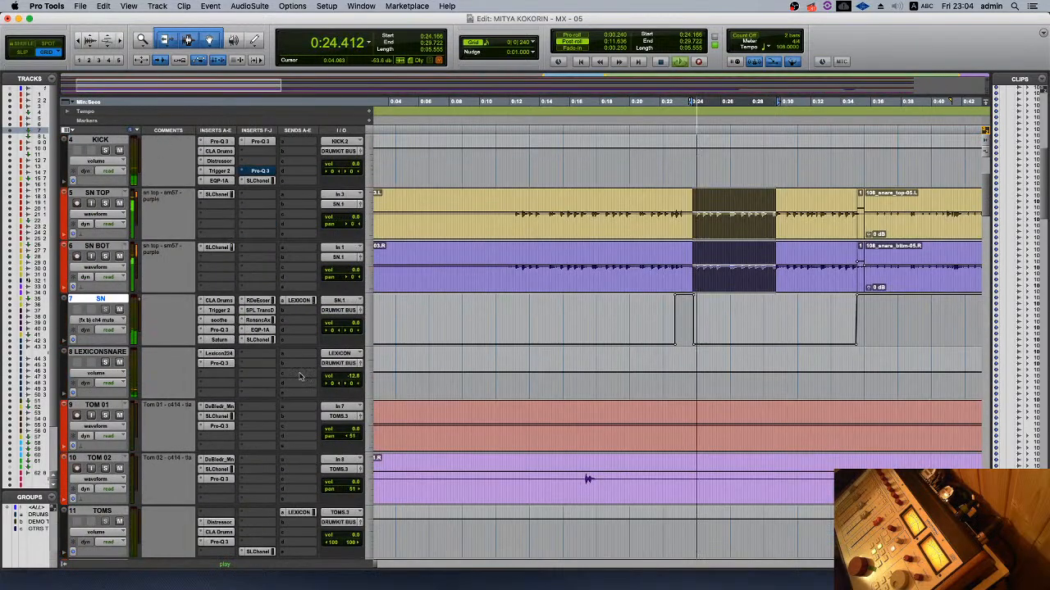
{"action": "left_click", "coordinate": [257, 343]}
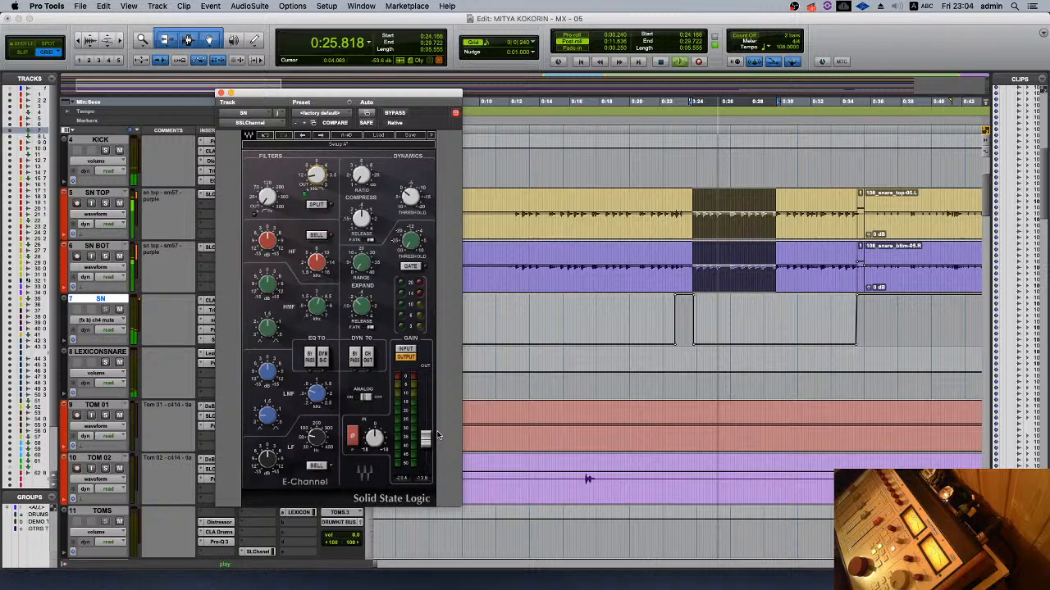
{"action": "left_click", "coordinate": [221, 93]}
{"action": "left_click", "coordinate": [261, 312]}
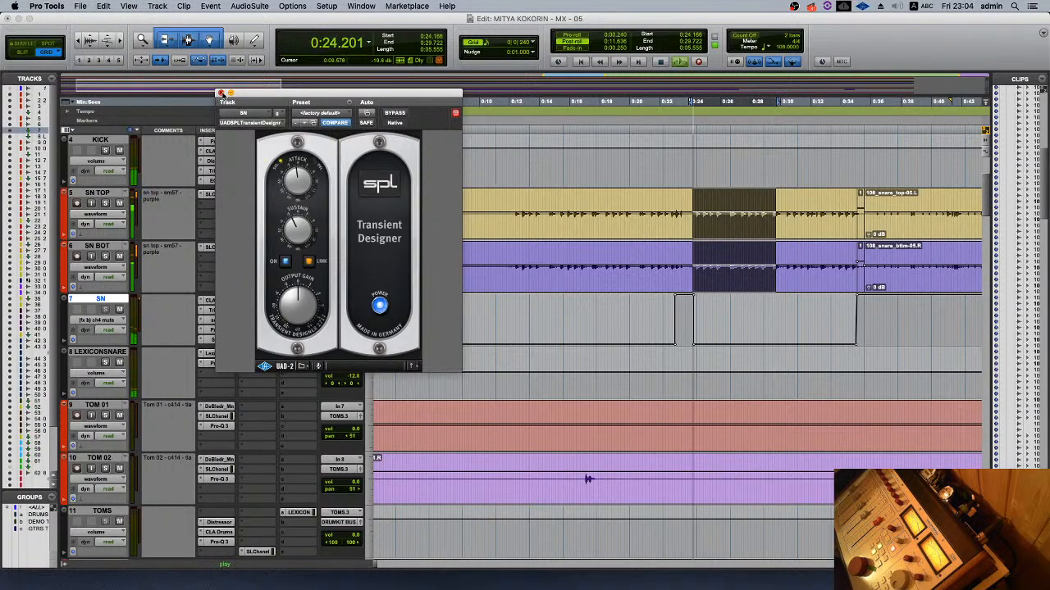
{"action": "left_click", "coordinate": [220, 93]}
- Stop the passage, clear the snare selection, and play the song from 0:20.416
{"action": "key", "text": "super+bracketleft"}
{"action": "key", "text": "space"}
{"action": "left_click", "coordinate": [551, 165]}
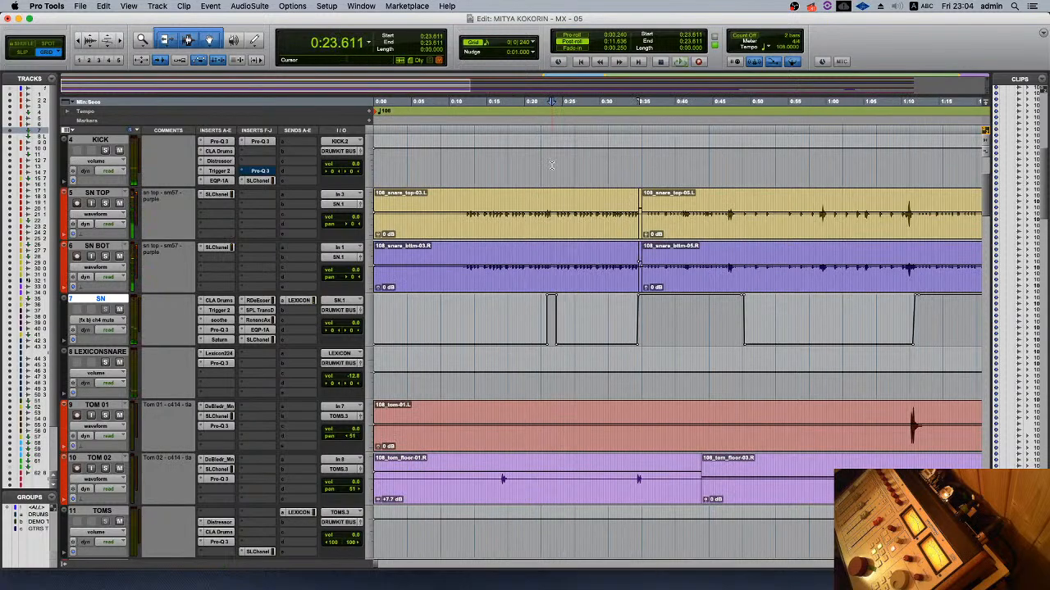
{"action": "key", "text": "space"}
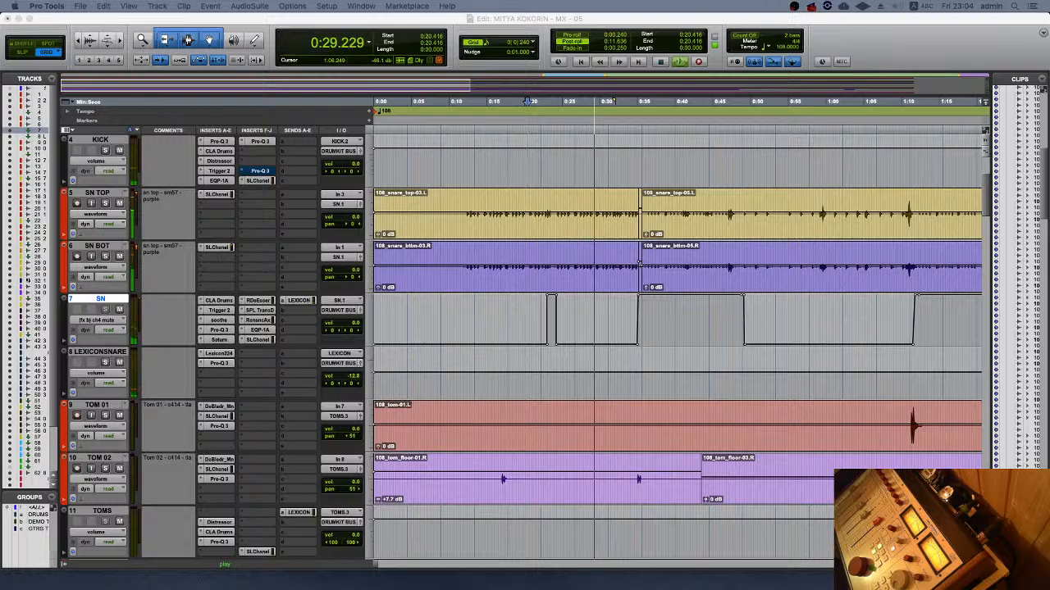
- Audition the recorded MIX 80 print from 0:27.222 with its input monitoring off, and set the playback start to 0:24.861
{"action": "scroll", "coordinate": [459, 270], "scroll_direction": "down", "scroll_amount": 10}
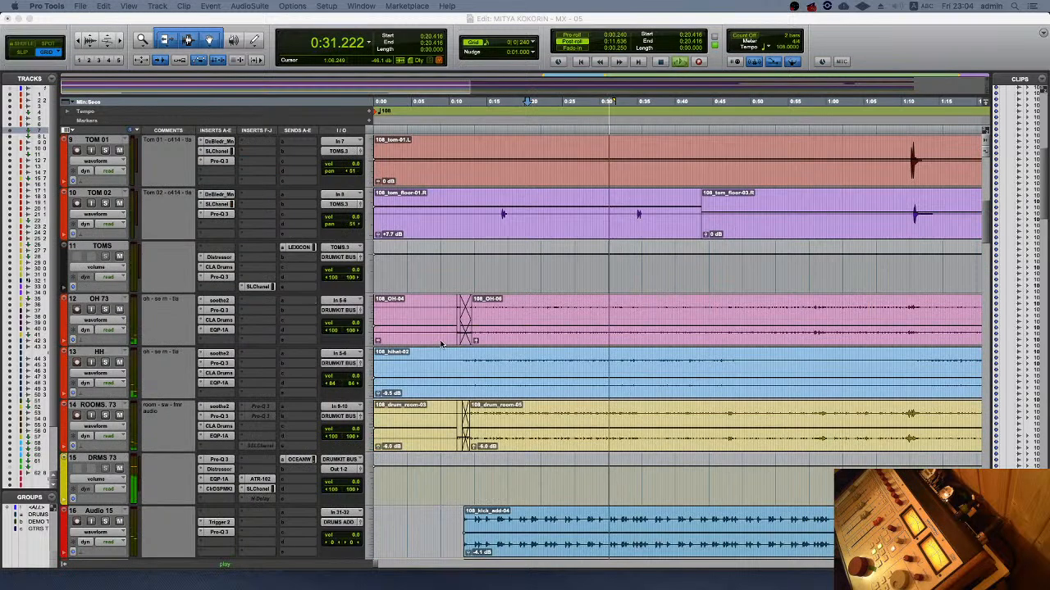
{"action": "scroll", "coordinate": [423, 363], "scroll_direction": "down", "scroll_amount": 20}
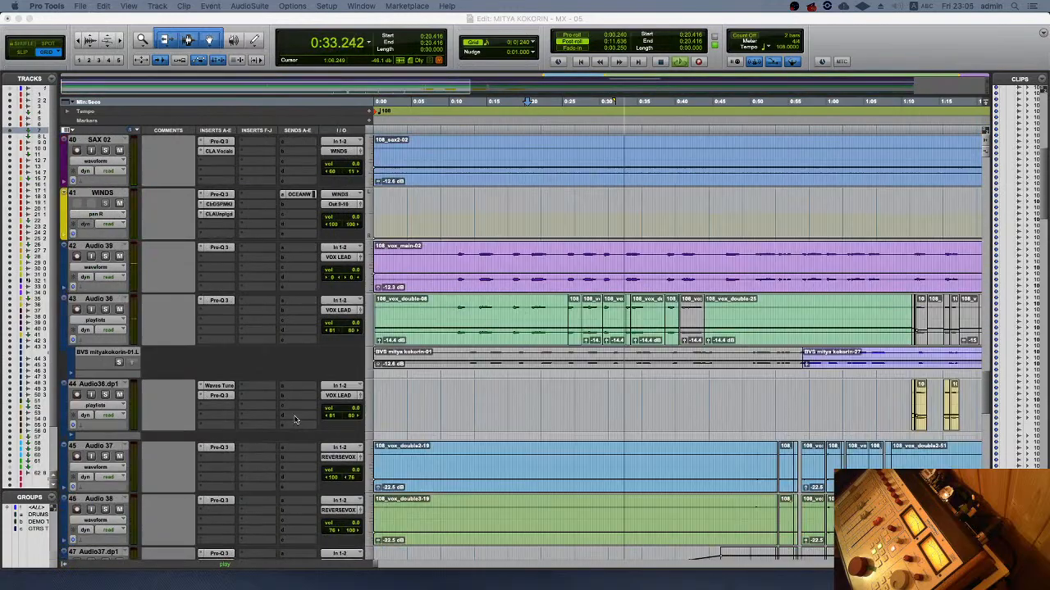
{"action": "scroll", "coordinate": [287, 417], "scroll_direction": "down", "scroll_amount": 10}
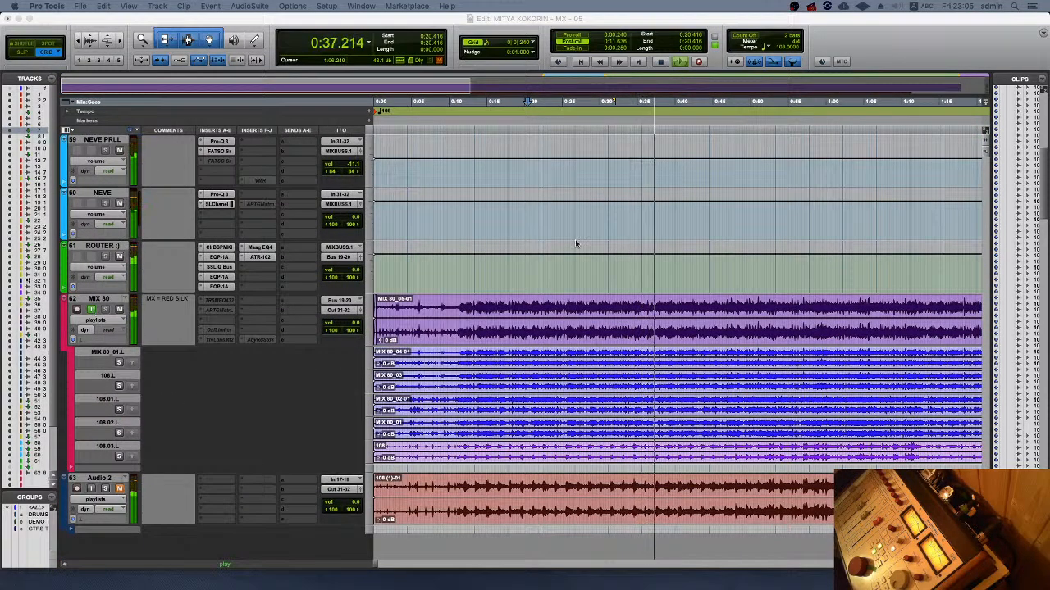
{"action": "left_click", "coordinate": [579, 135]}
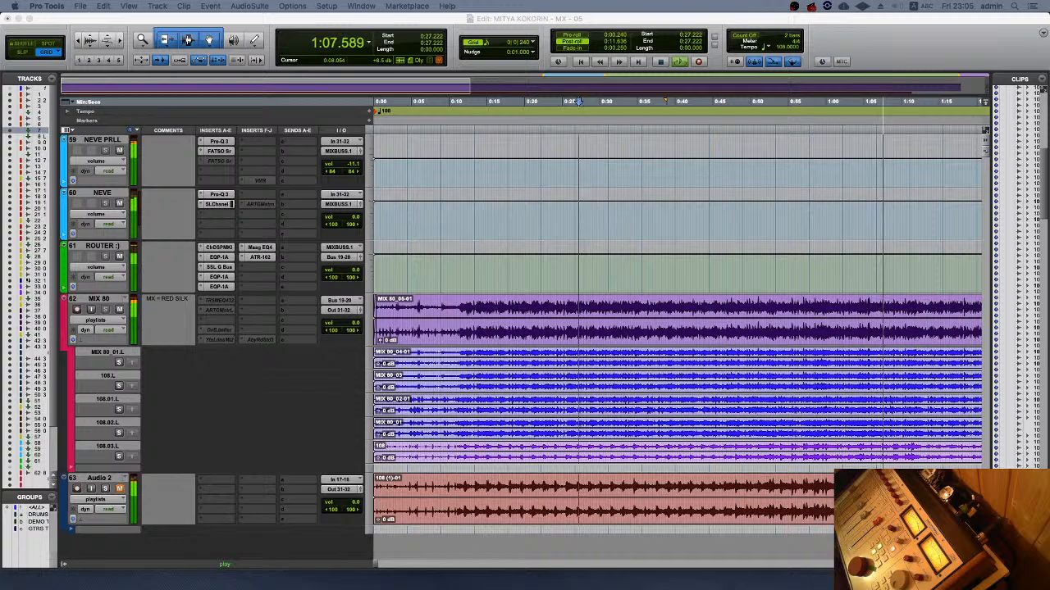
{"action": "left_click", "coordinate": [561, 282]}
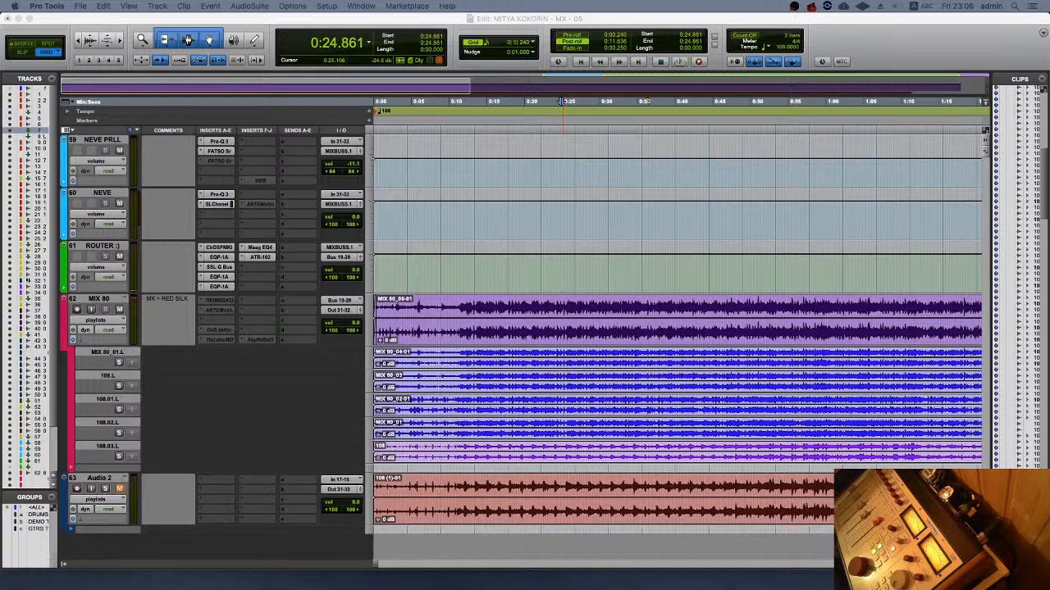
- Play the mix from 0:23.750 and select the passage from 0:24.305 to 0:27.083 on the MIX 80 track
{"action": "left_click", "coordinate": [449, 29]}
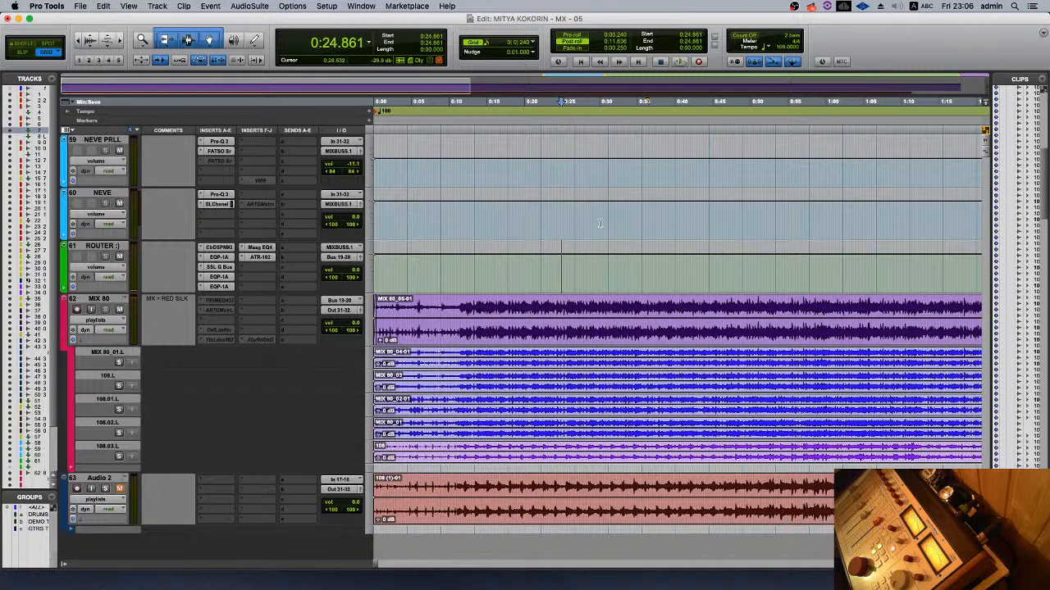
{"action": "key", "text": "space"}
{"action": "left_click", "coordinate": [552, 265]}
{"action": "key", "text": "space"}
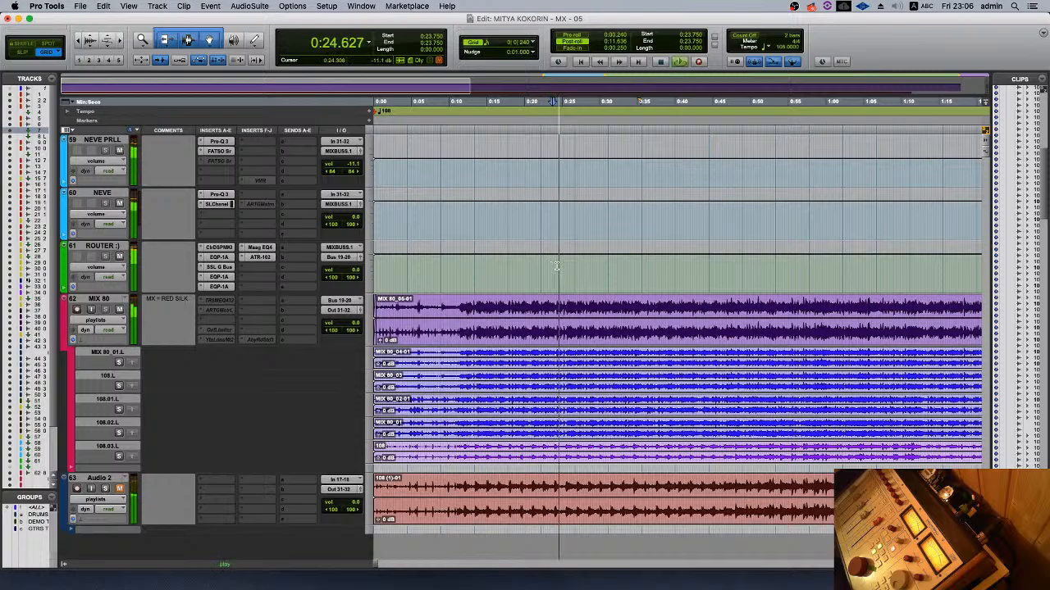
{"action": "key", "text": "super+bracketright"}
{"action": "key", "text": "super+bracketright"}
{"action": "left_click_drag", "start_coordinate": [695, 305], "coordinate": [778, 305]}
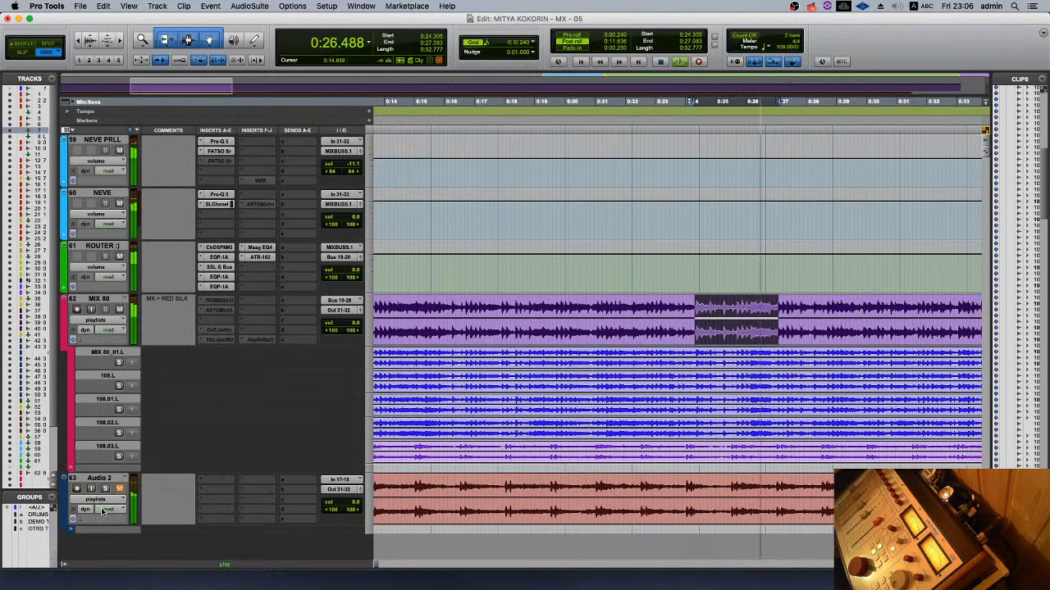
- Replay the selected passage, comparing the MIX 80 print with the live mix by turning the track's input monitoring on
{"action": "key", "text": "space"}
{"action": "key", "text": "space"}
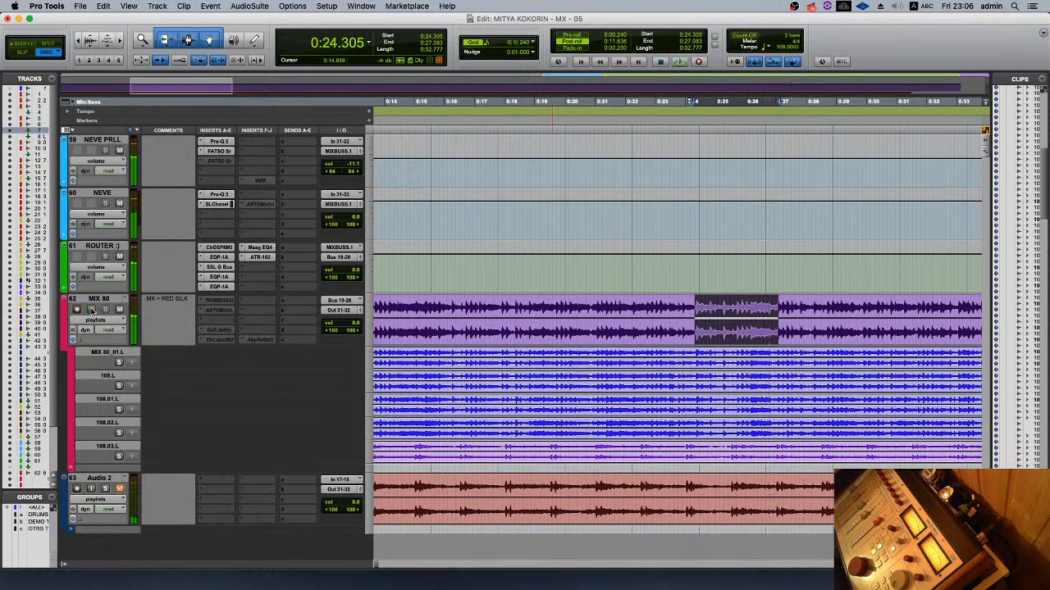
{"action": "key", "text": "space"}
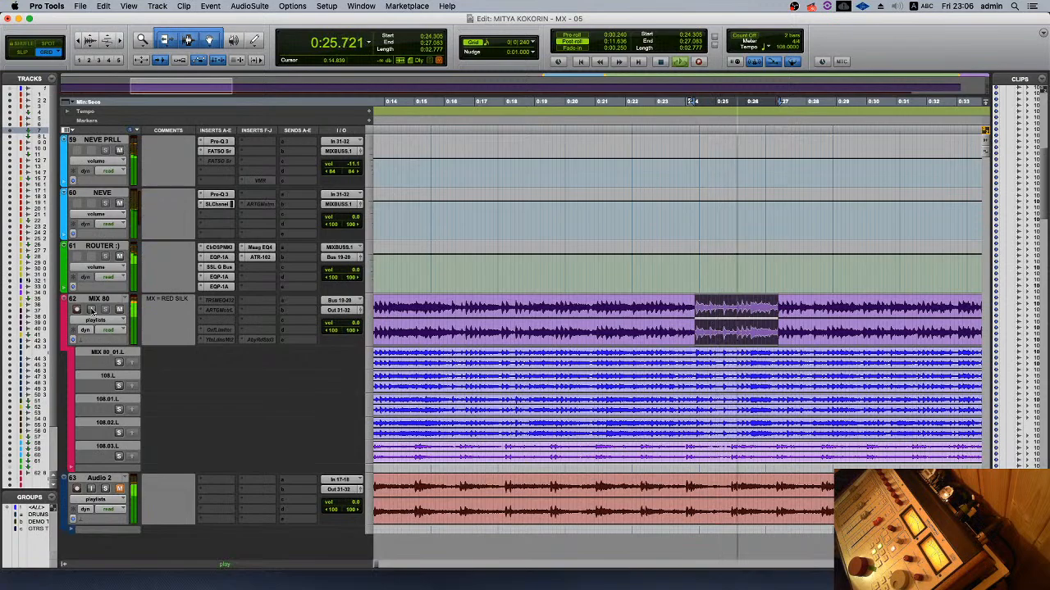
{"action": "key", "text": "space"}
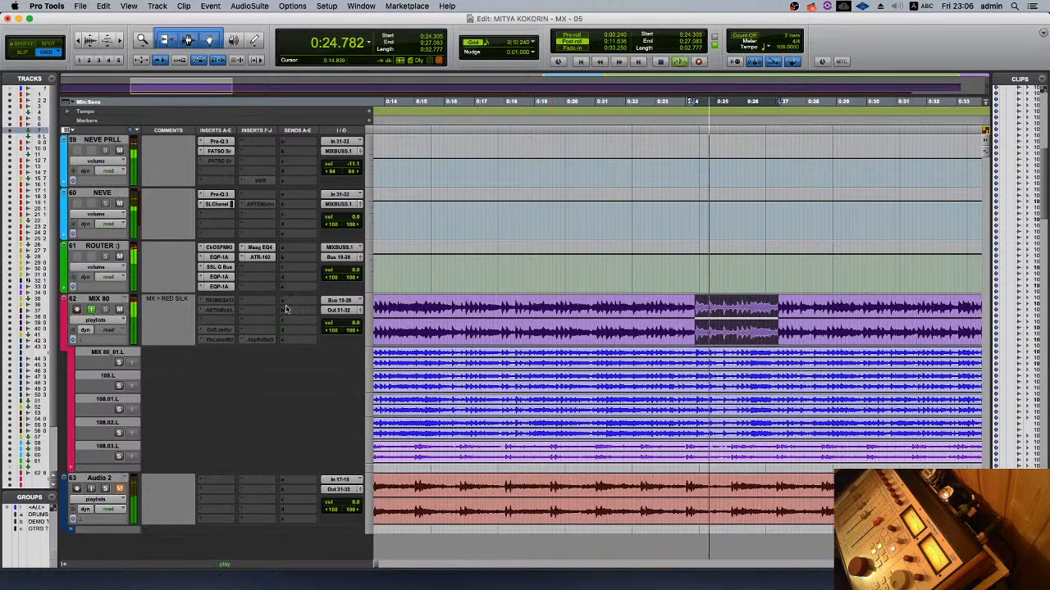
{"action": "key", "text": "space"}
- Switch the MIX 80 track to a new empty playlist and select the MIX 80_05-01 print in its alternate lane
{"action": "left_click", "coordinate": [692, 274]}
{"action": "key", "text": "r"}
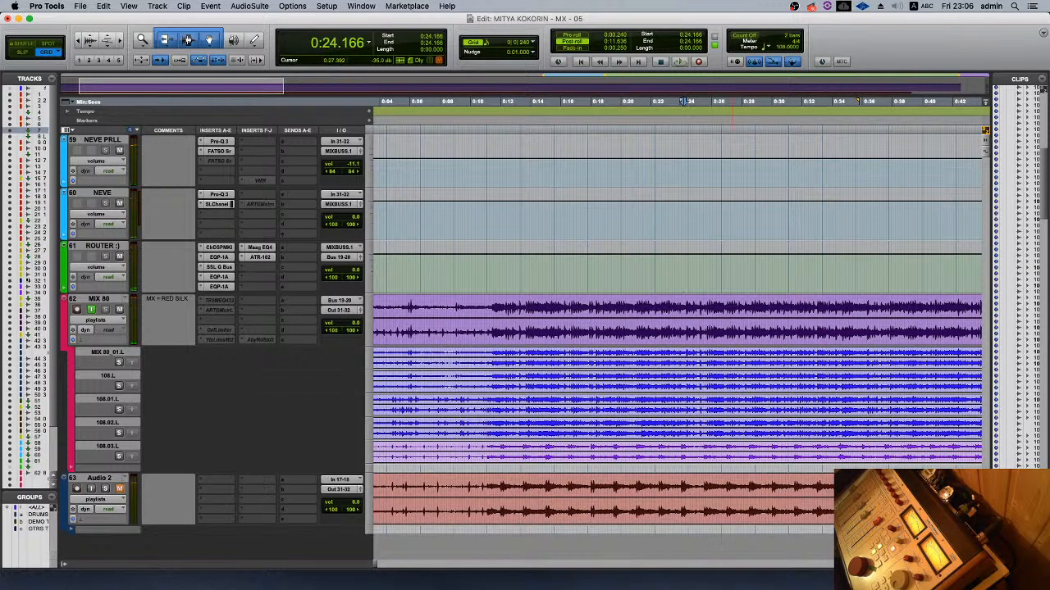
{"action": "key", "text": "r"}
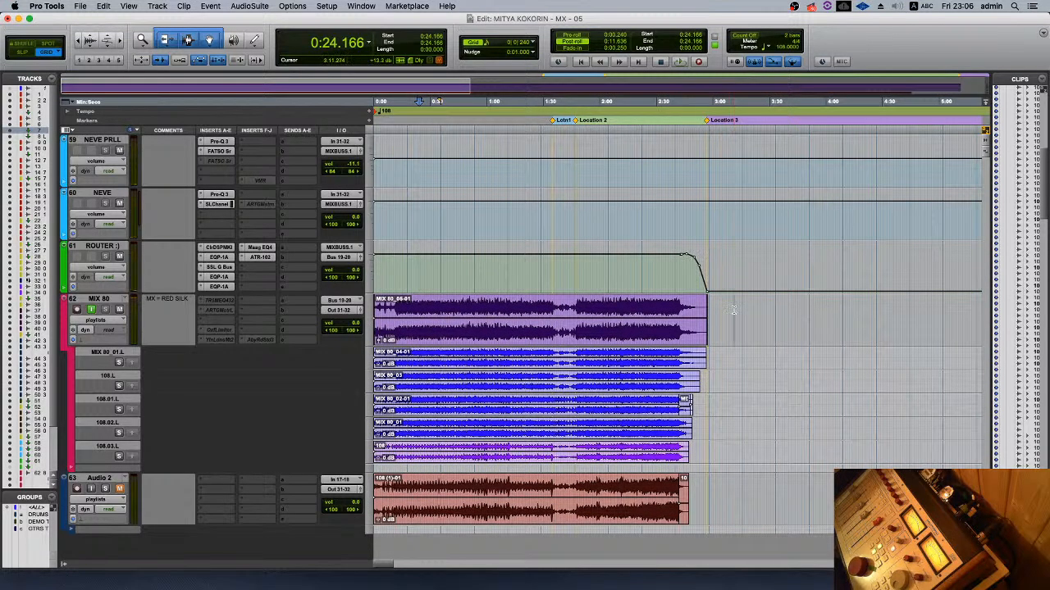
{"action": "left_click_drag", "start_coordinate": [733, 310], "coordinate": [298, 444]}
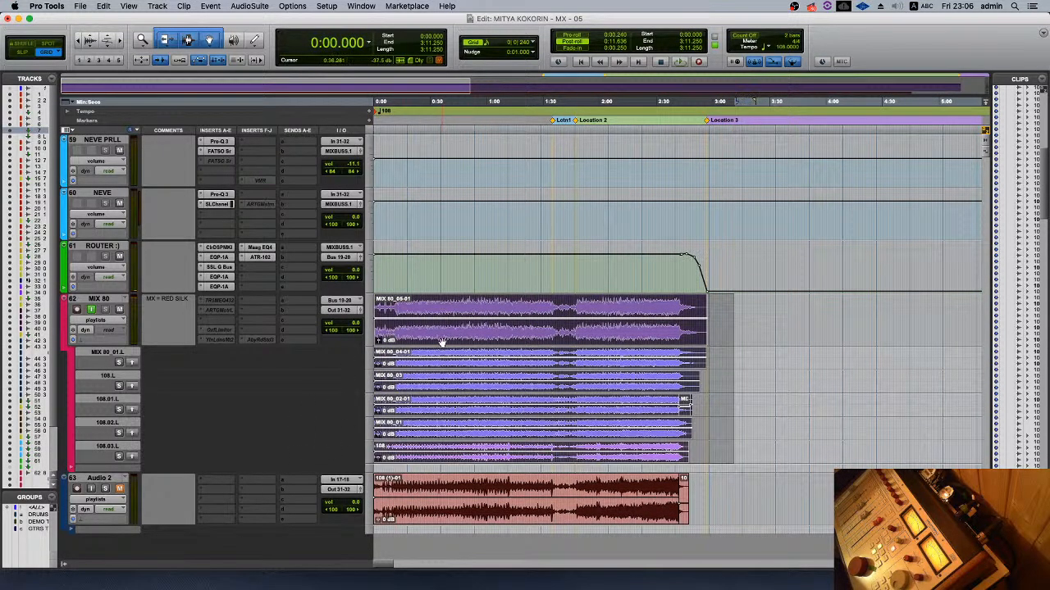
{"action": "key", "text": "ctrl+alt+super+Down"}
{"action": "left_click", "coordinate": [461, 310]}
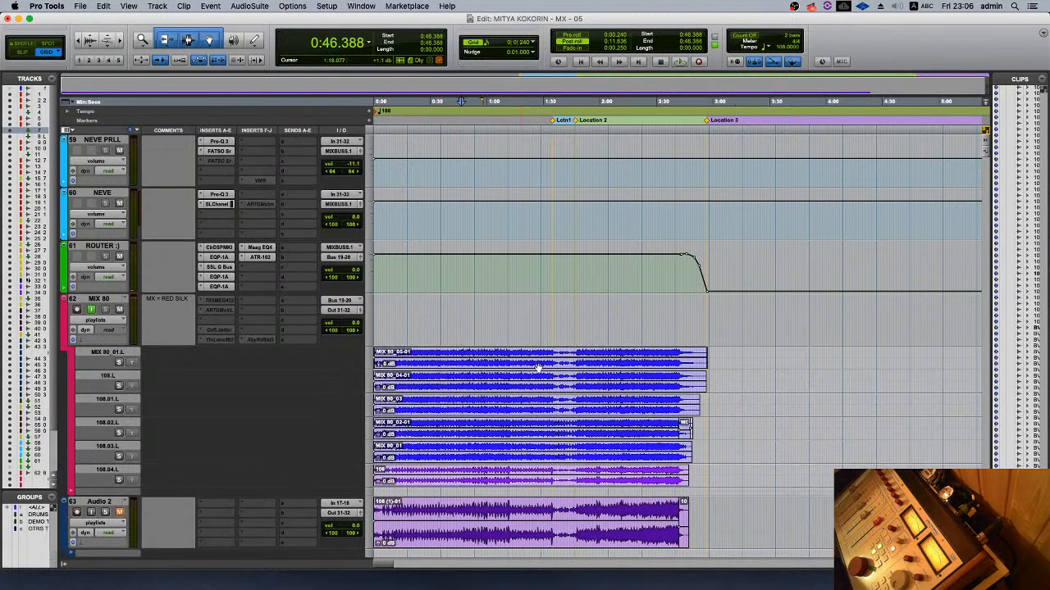
{"action": "left_click", "coordinate": [532, 373]}
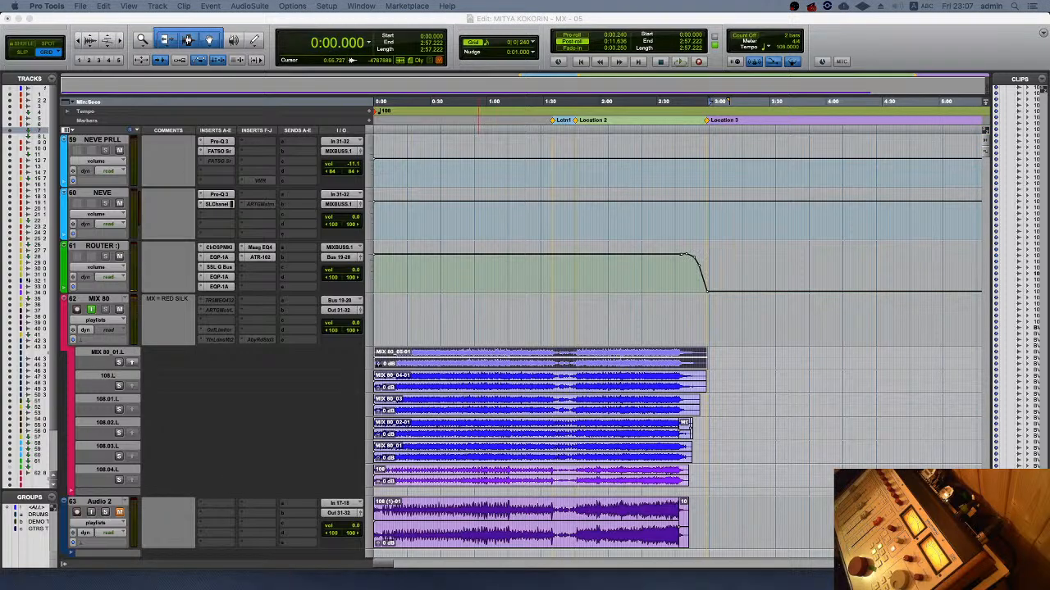
{"action": "scroll", "coordinate": [441, 263], "scroll_direction": "up", "scroll_amount": 20}
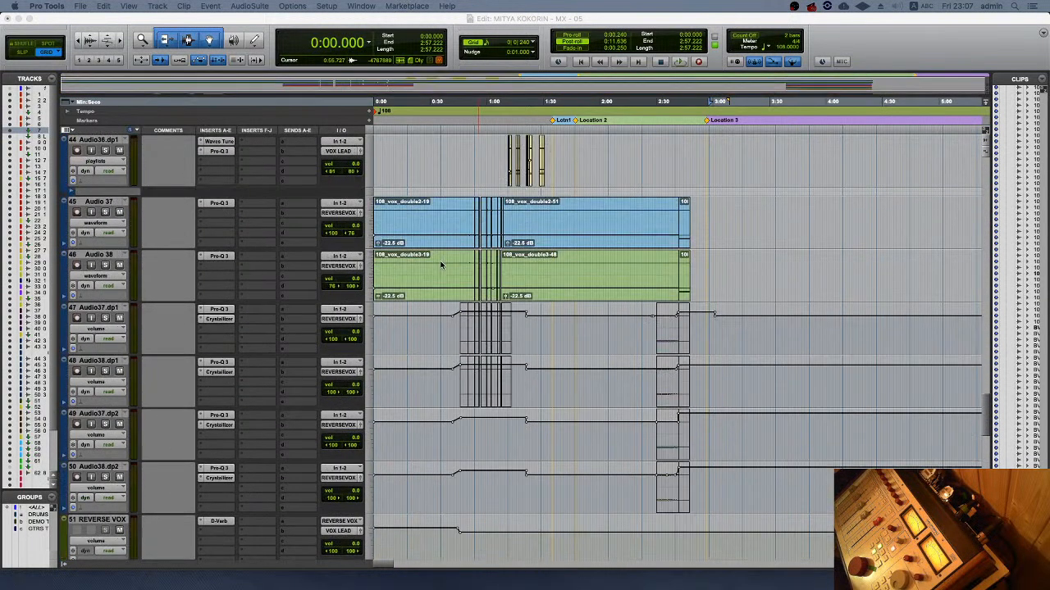
- Open the SSLChannel plug-in on the SN track, place its window clear of the clips, and play the mix from the beginning
{"action": "scroll", "coordinate": [441, 262], "scroll_direction": "up", "scroll_amount": 15}
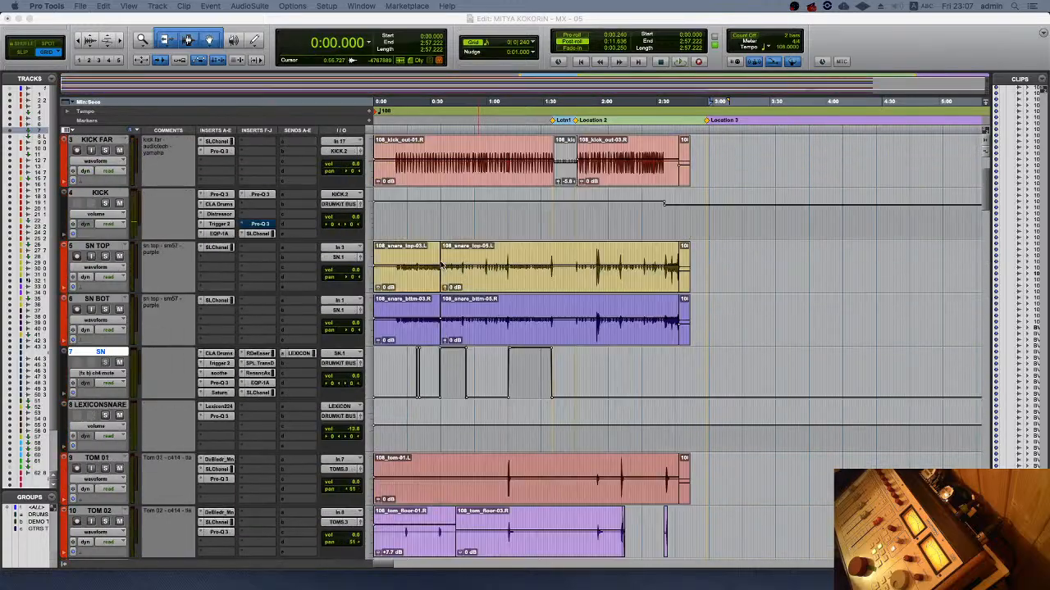
{"action": "left_click", "coordinate": [258, 446]}
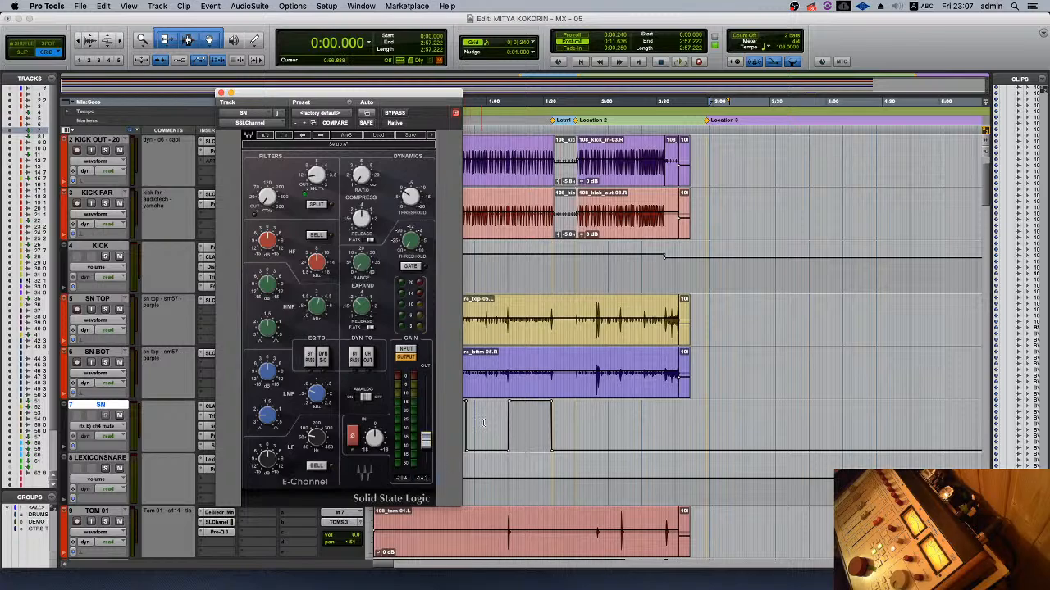
{"action": "key", "text": "space"}
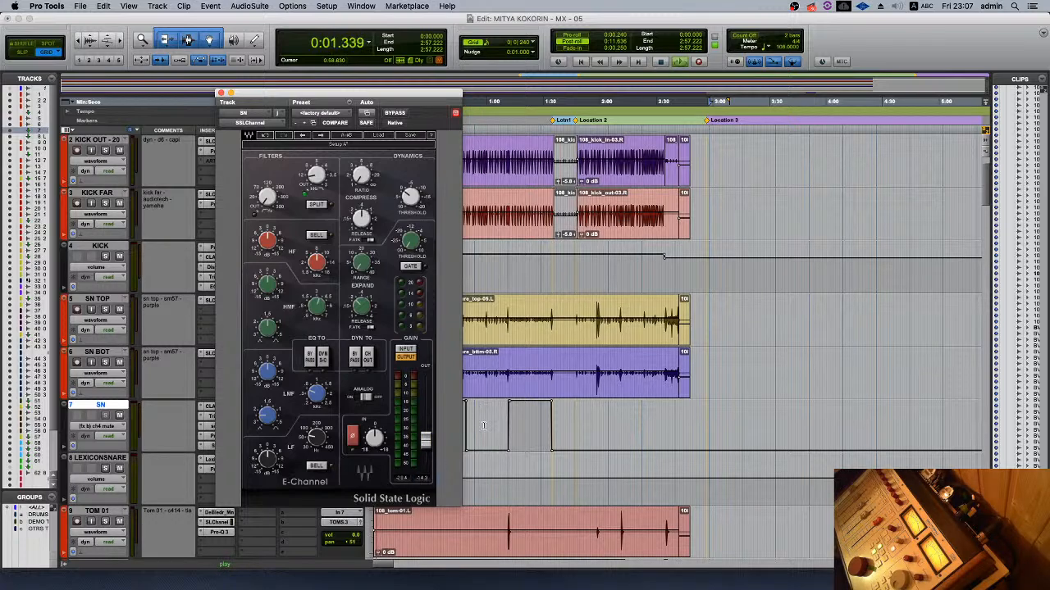
{"action": "left_click_drag", "start_coordinate": [349, 97], "coordinate": [155, 106]}
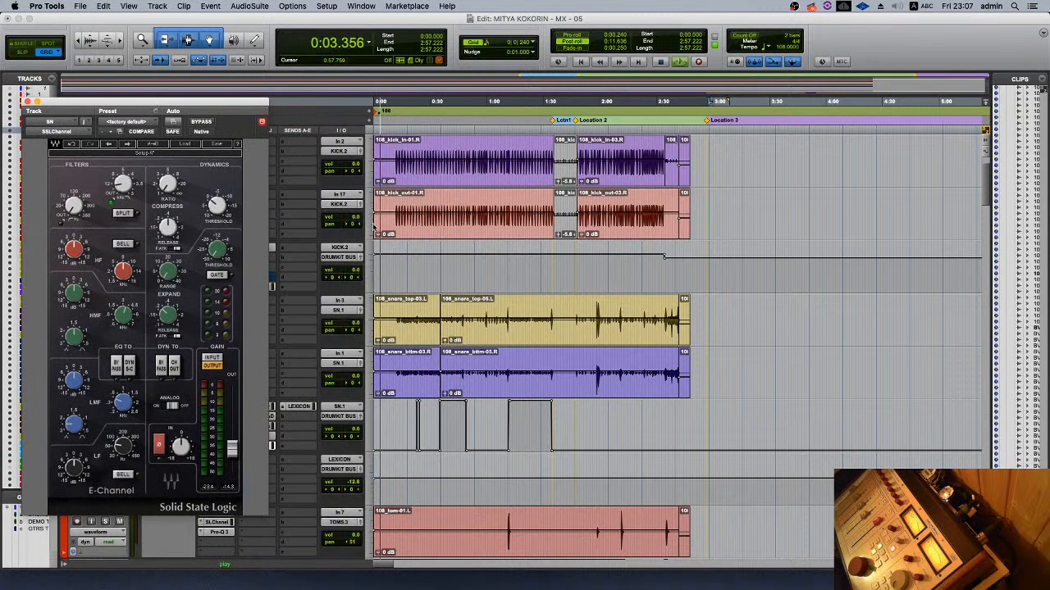
- Audition the mix from 0:17.361 past the end of the song, and stop with the playback start set to 2:57.361
{"action": "key", "text": "space"}
{"action": "left_click", "coordinate": [408, 308]}
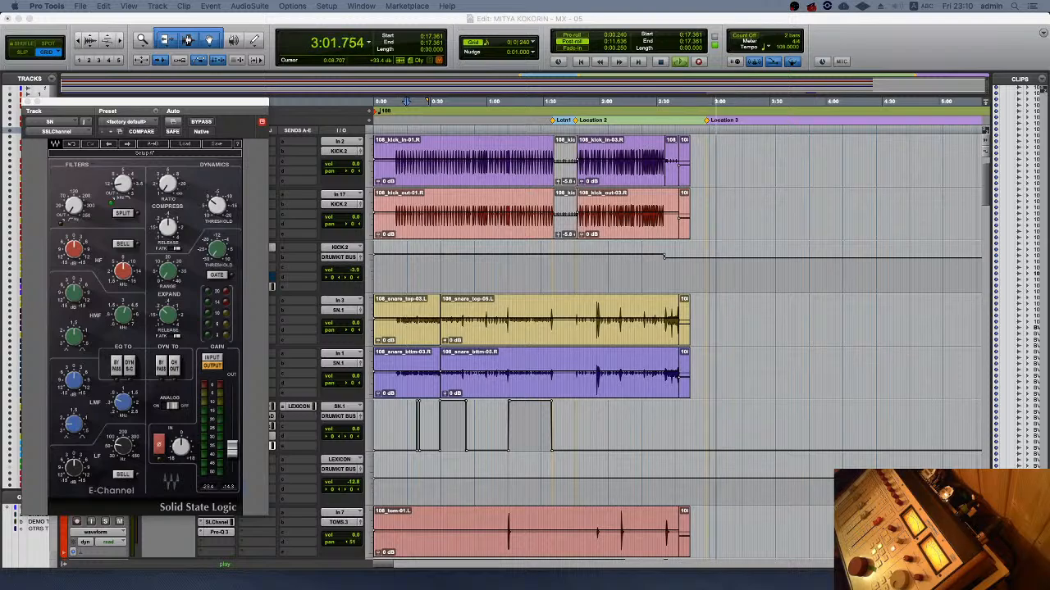
{"action": "left_click", "coordinate": [707, 149]}
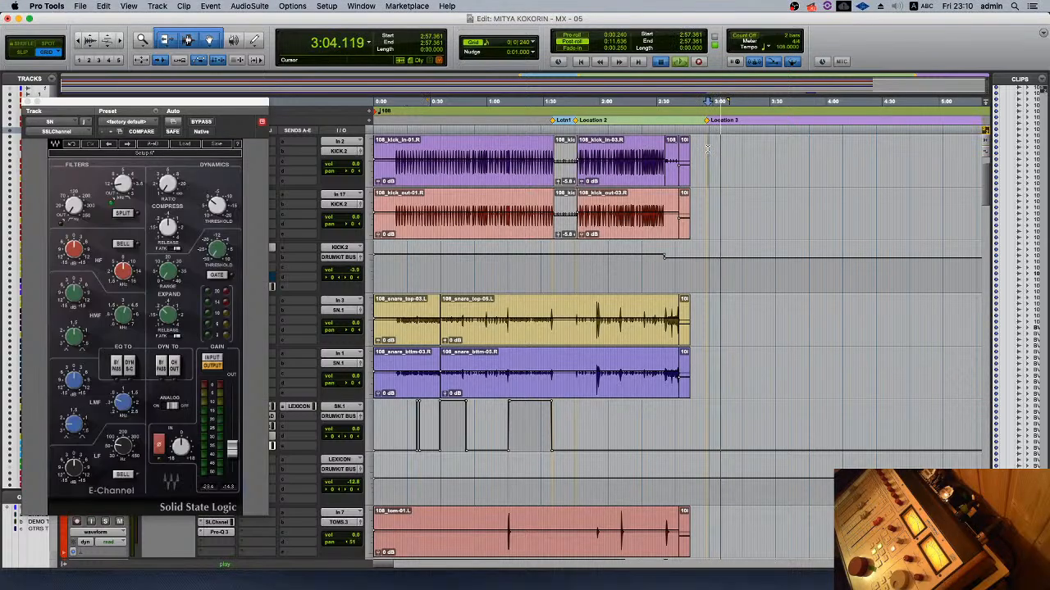
{"action": "key", "text": "space"}
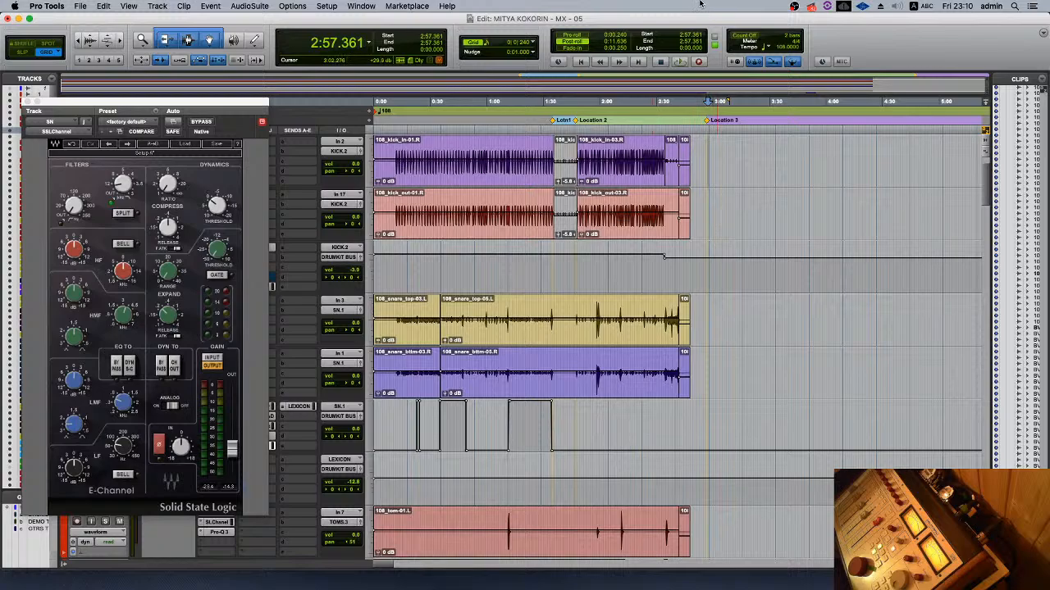